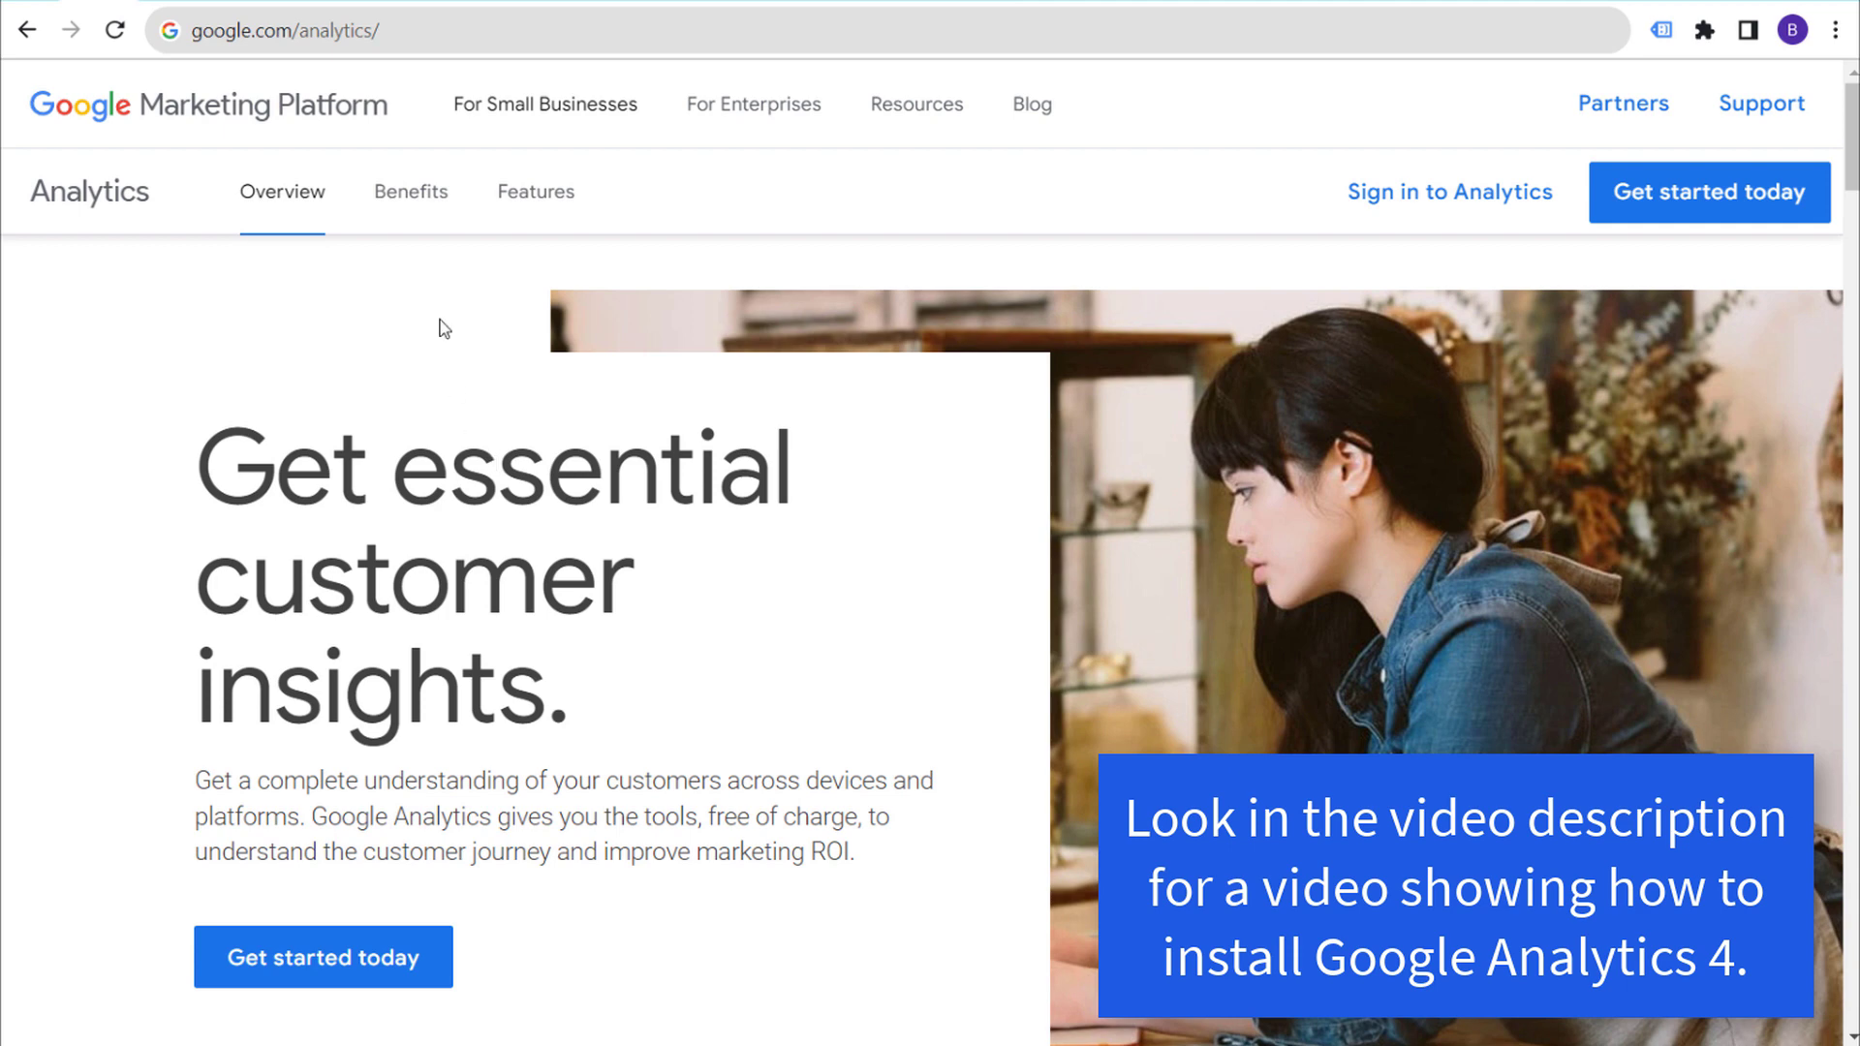
Step: Reload the Analytics overview page and sign in to Google Analytics
click(400, 36)
key(Return)
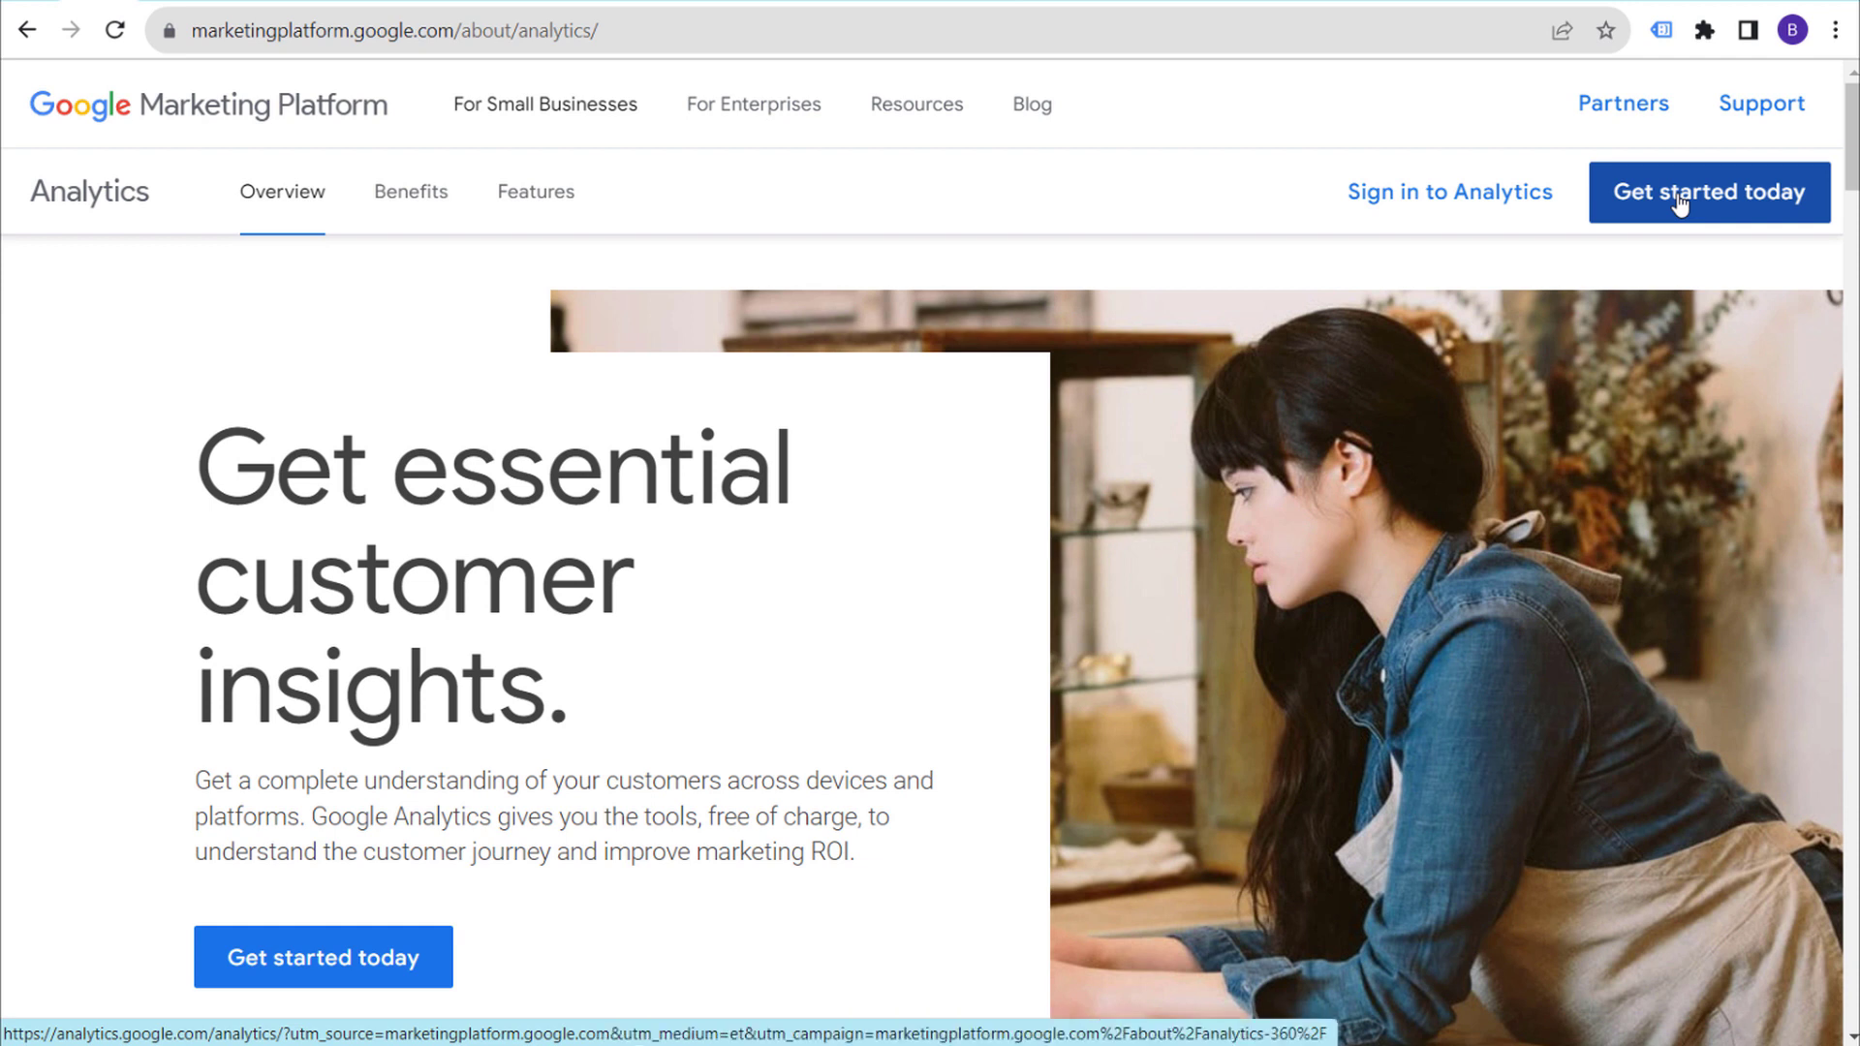
click(1481, 204)
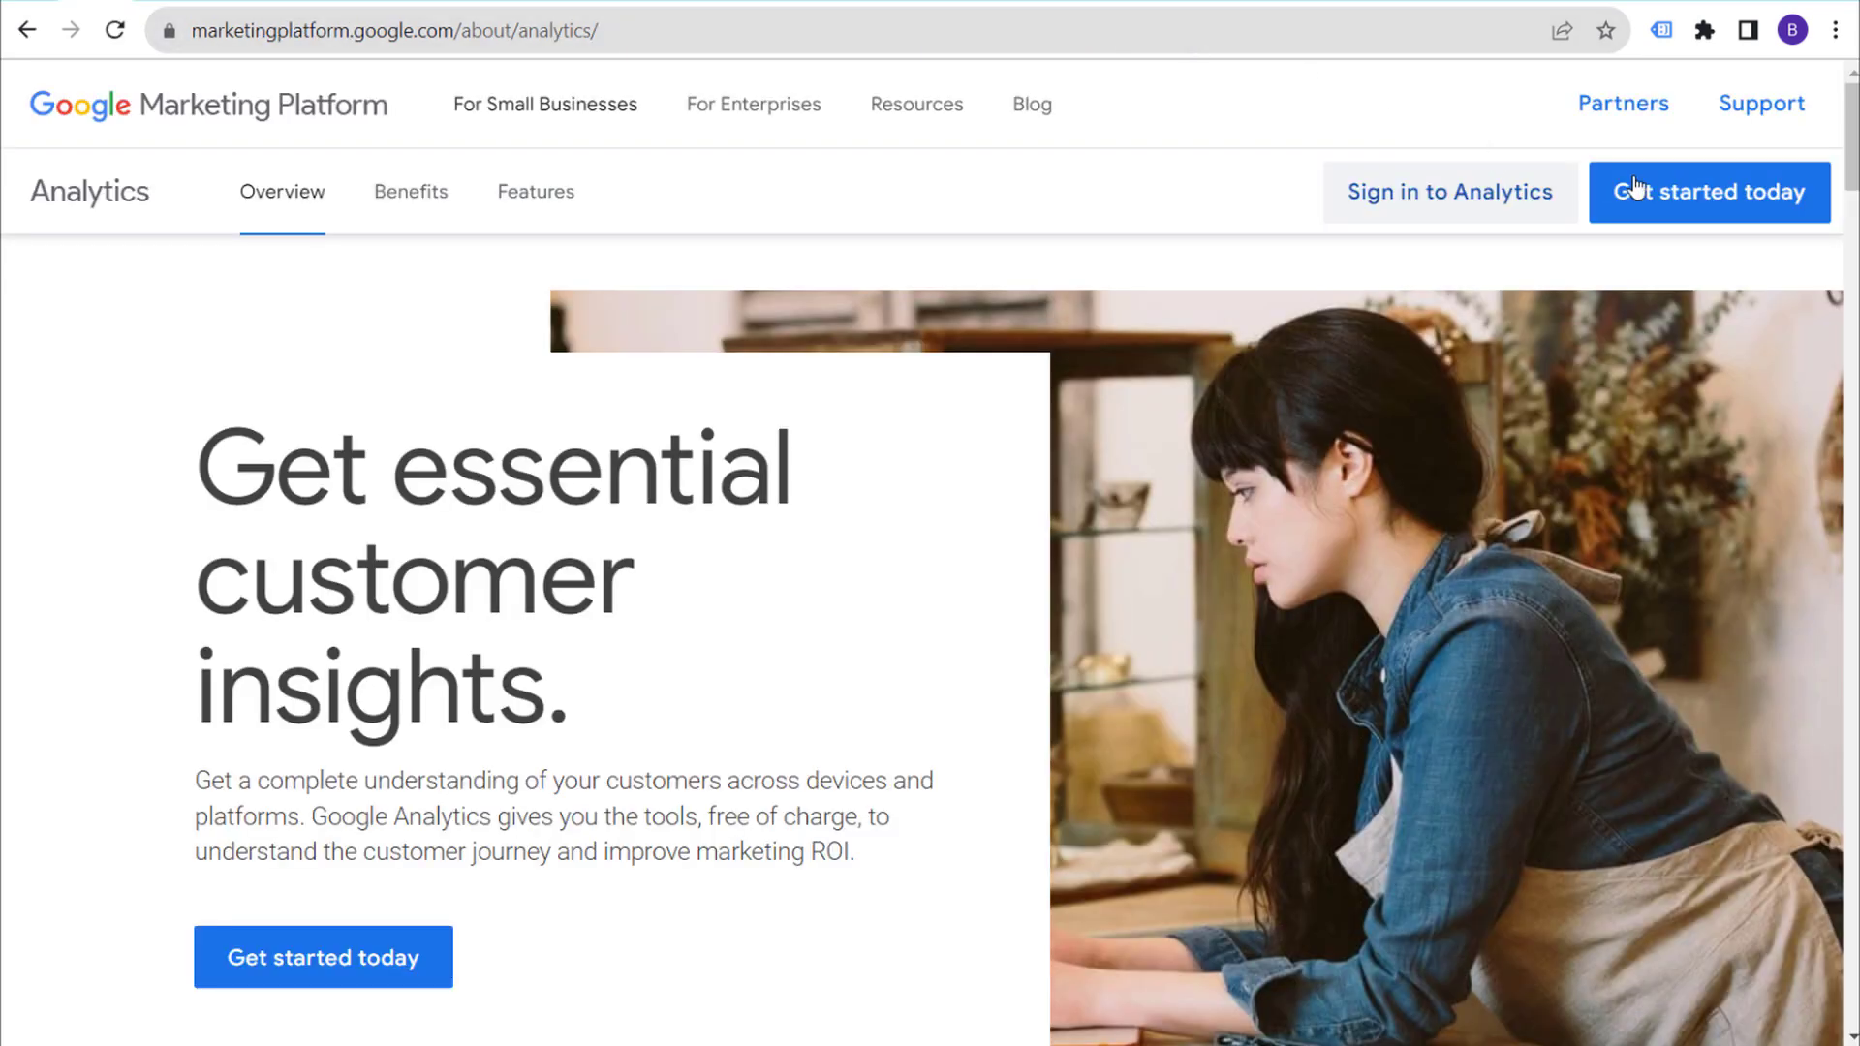
Step: Exit the setup wizard to Admin and start a new account with '+ Create Account'
click(1713, 196)
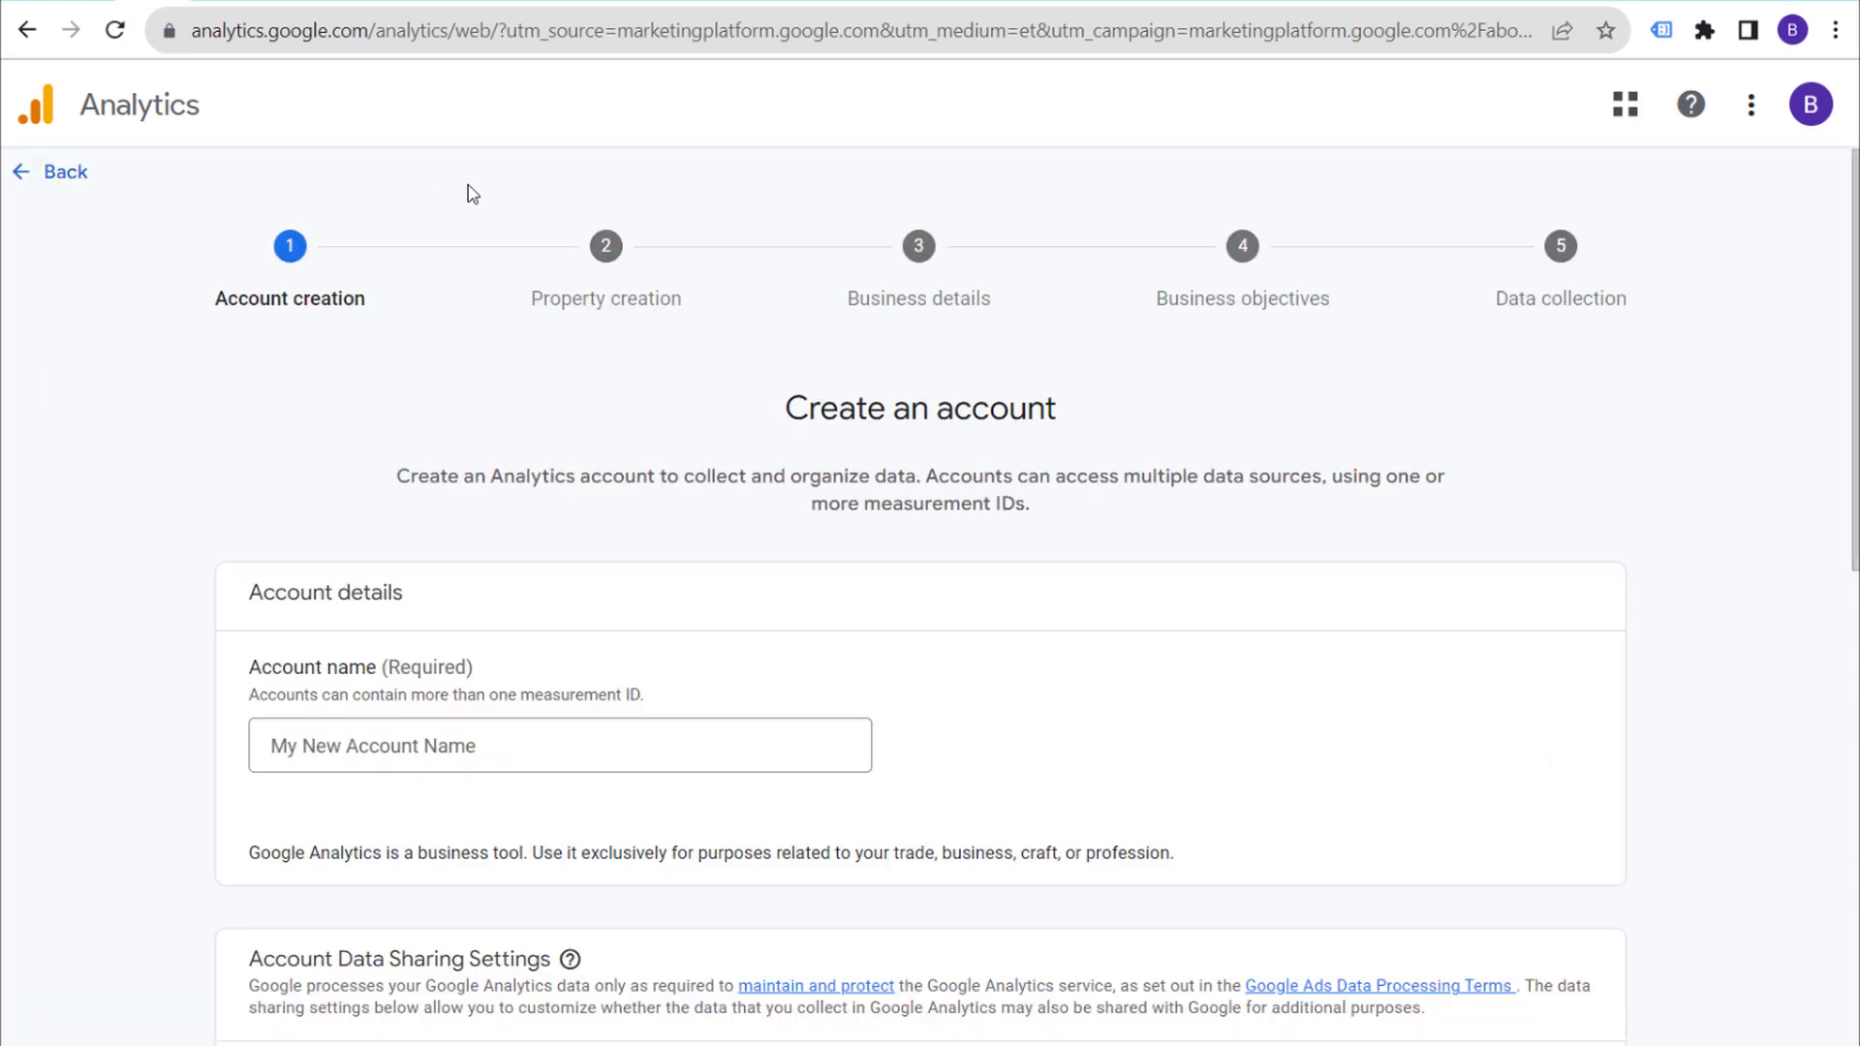
click(70, 175)
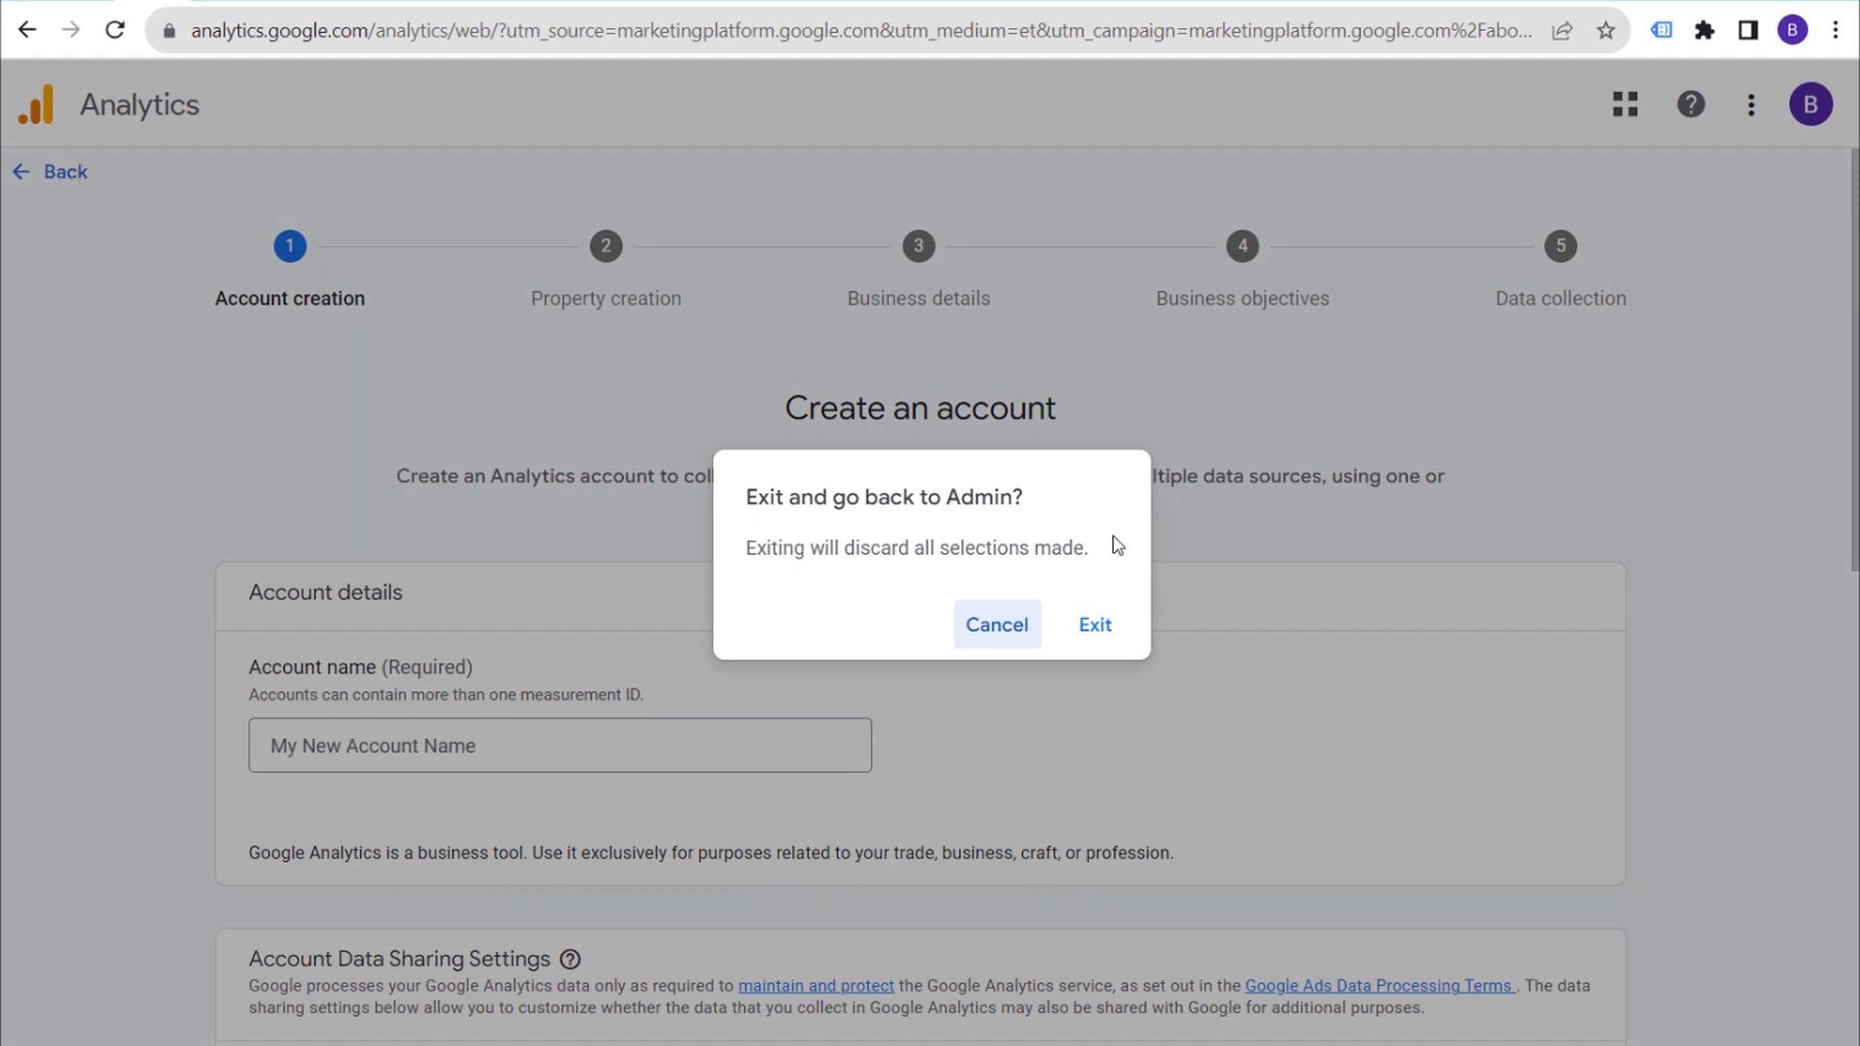
click(1087, 625)
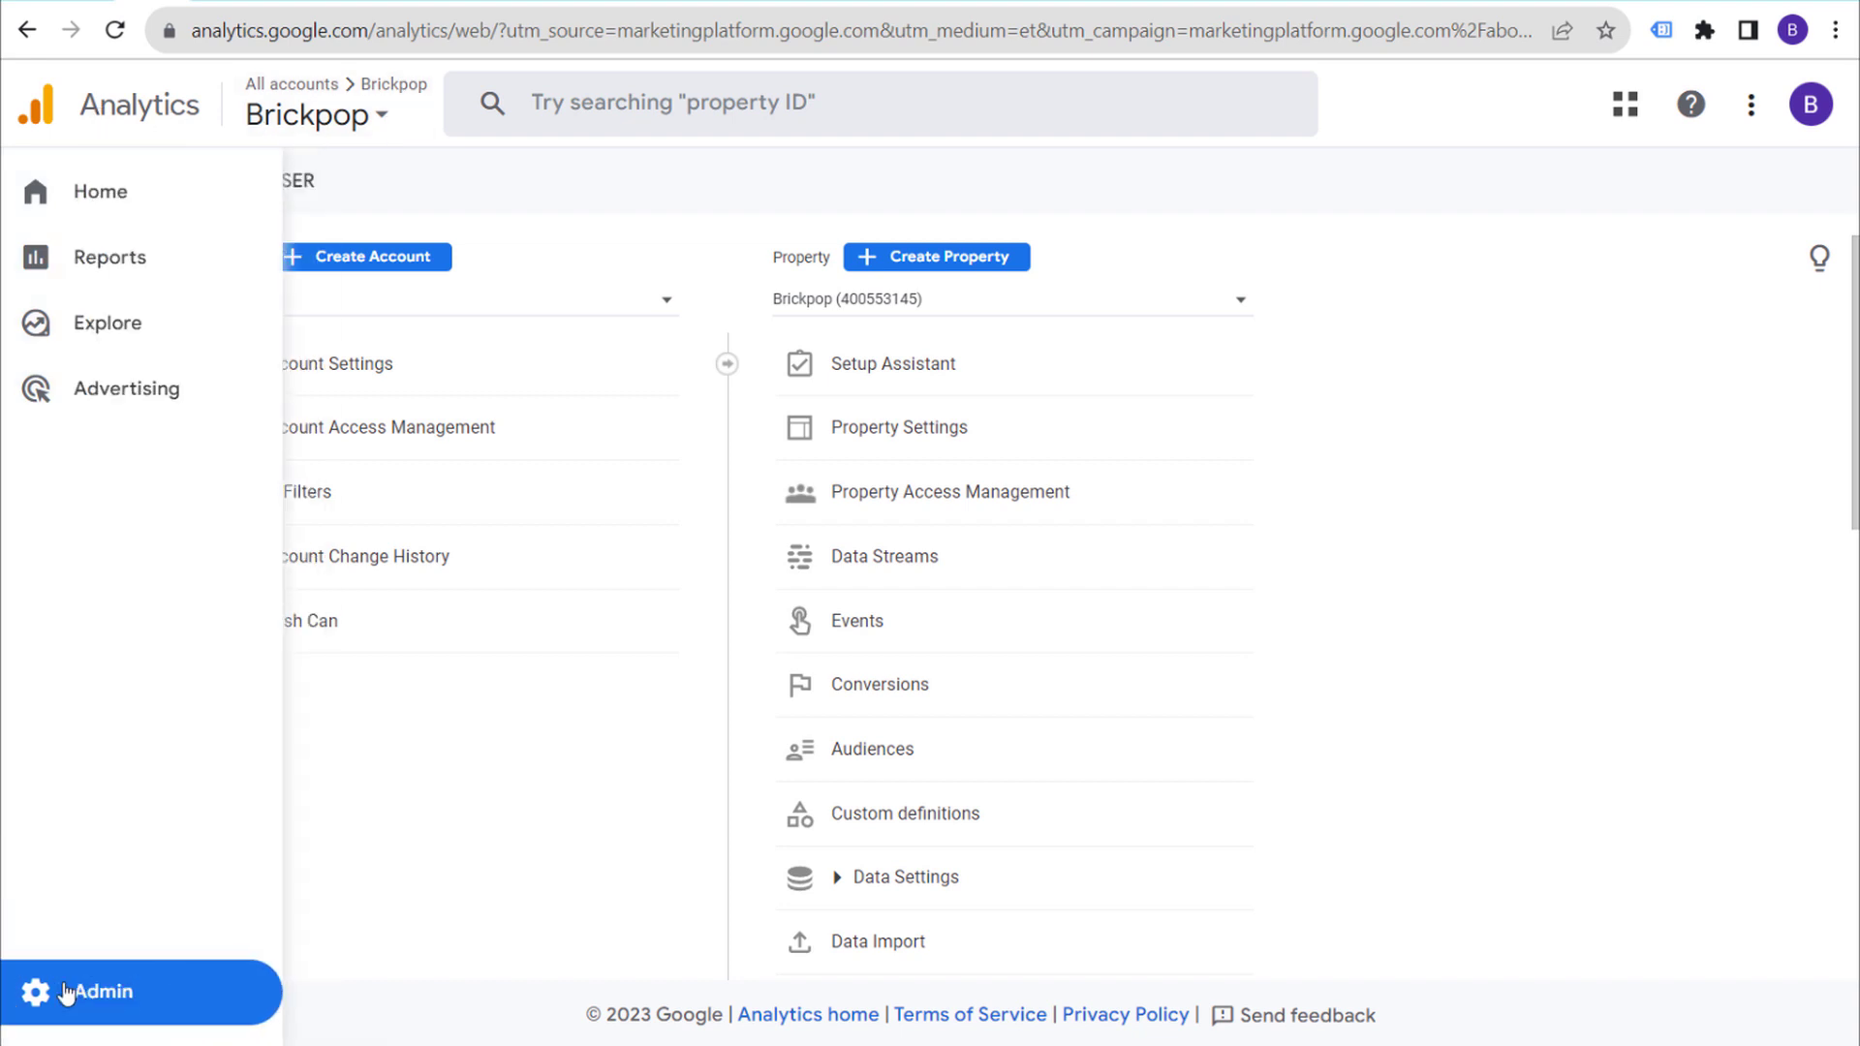
click(358, 263)
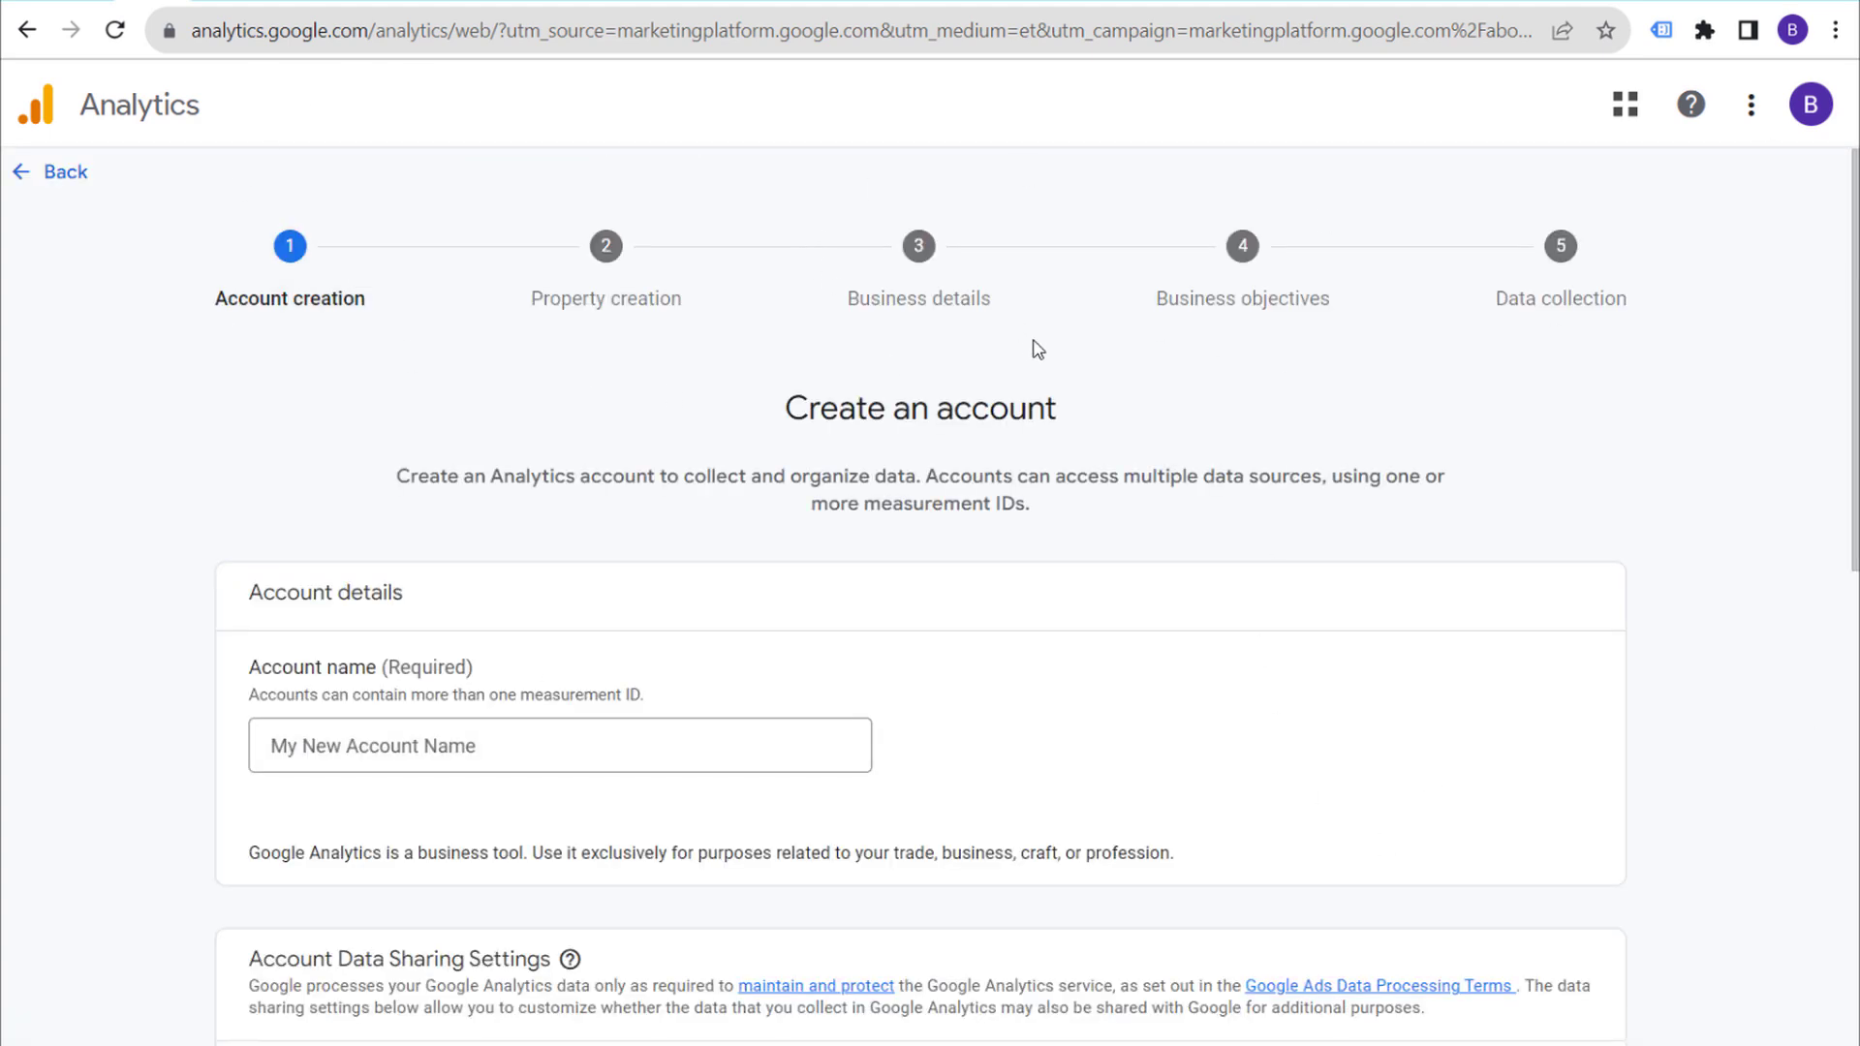
Step: Enter 'BrickPop.com' as the account name
scroll(1133, 369, down, 2)
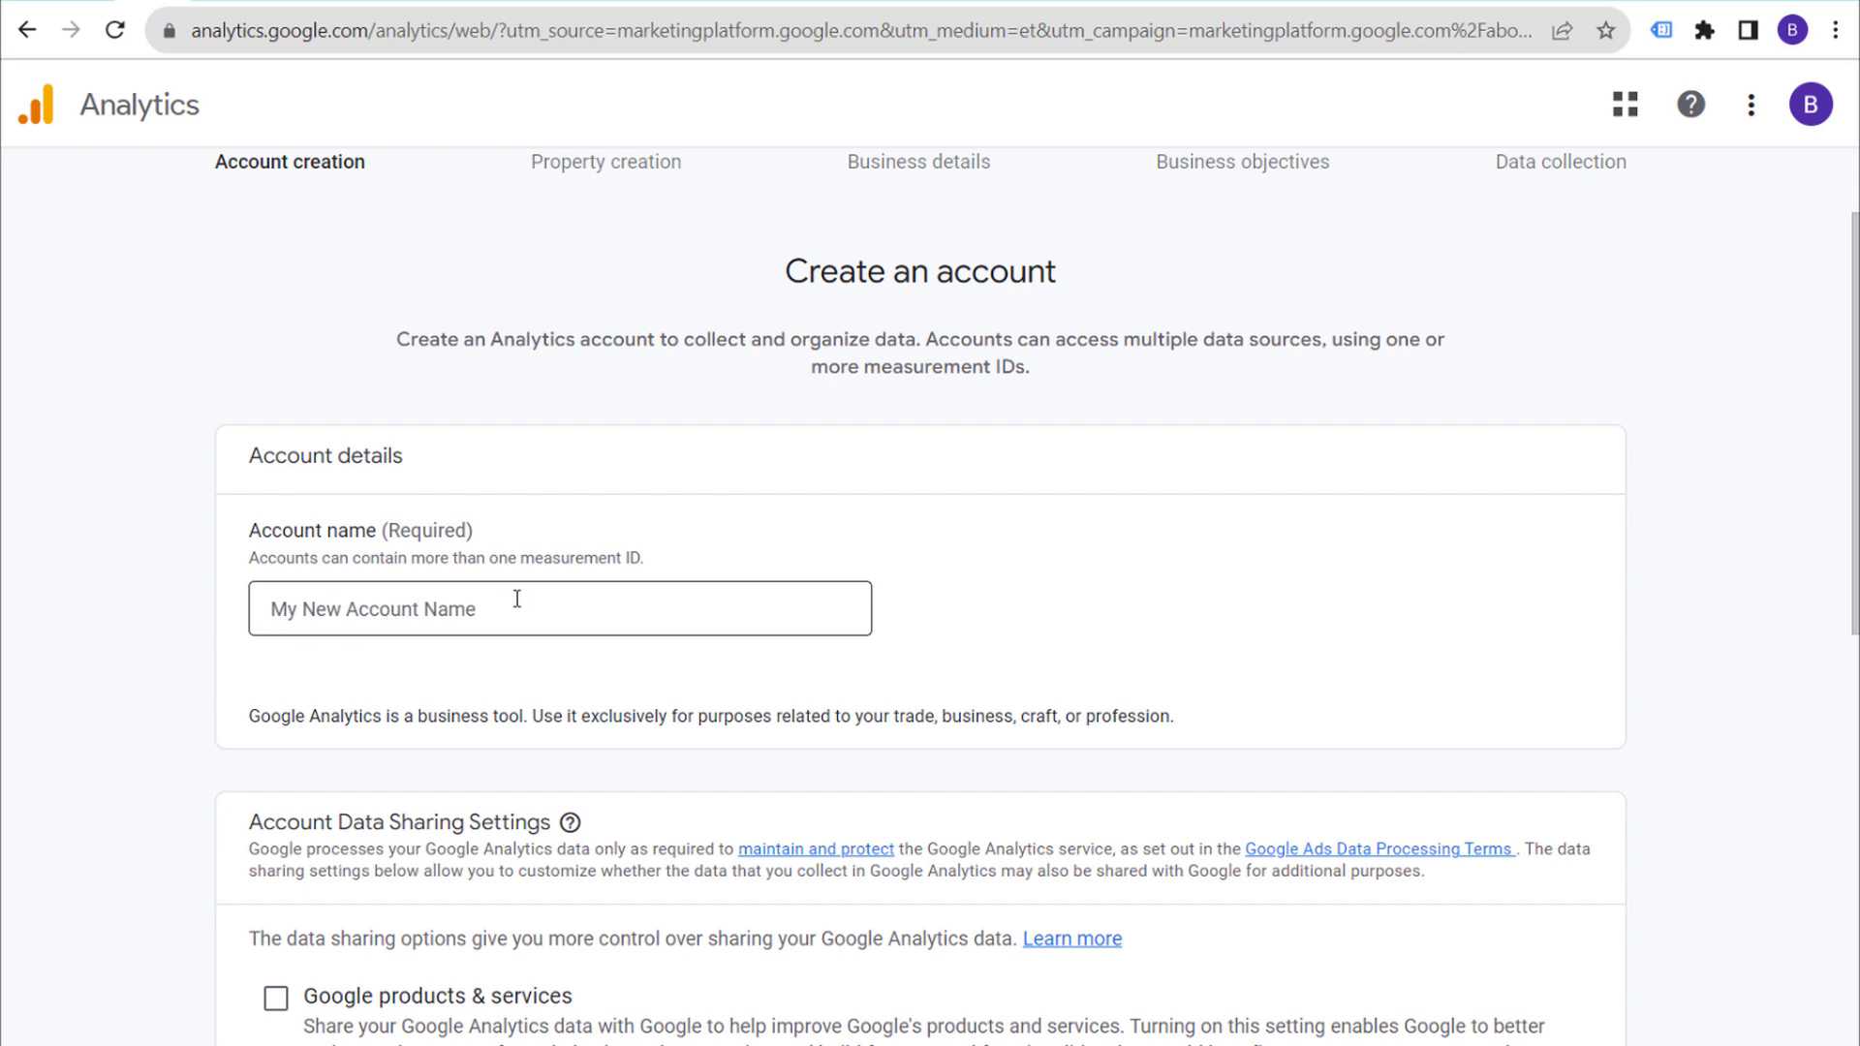
click(517, 600)
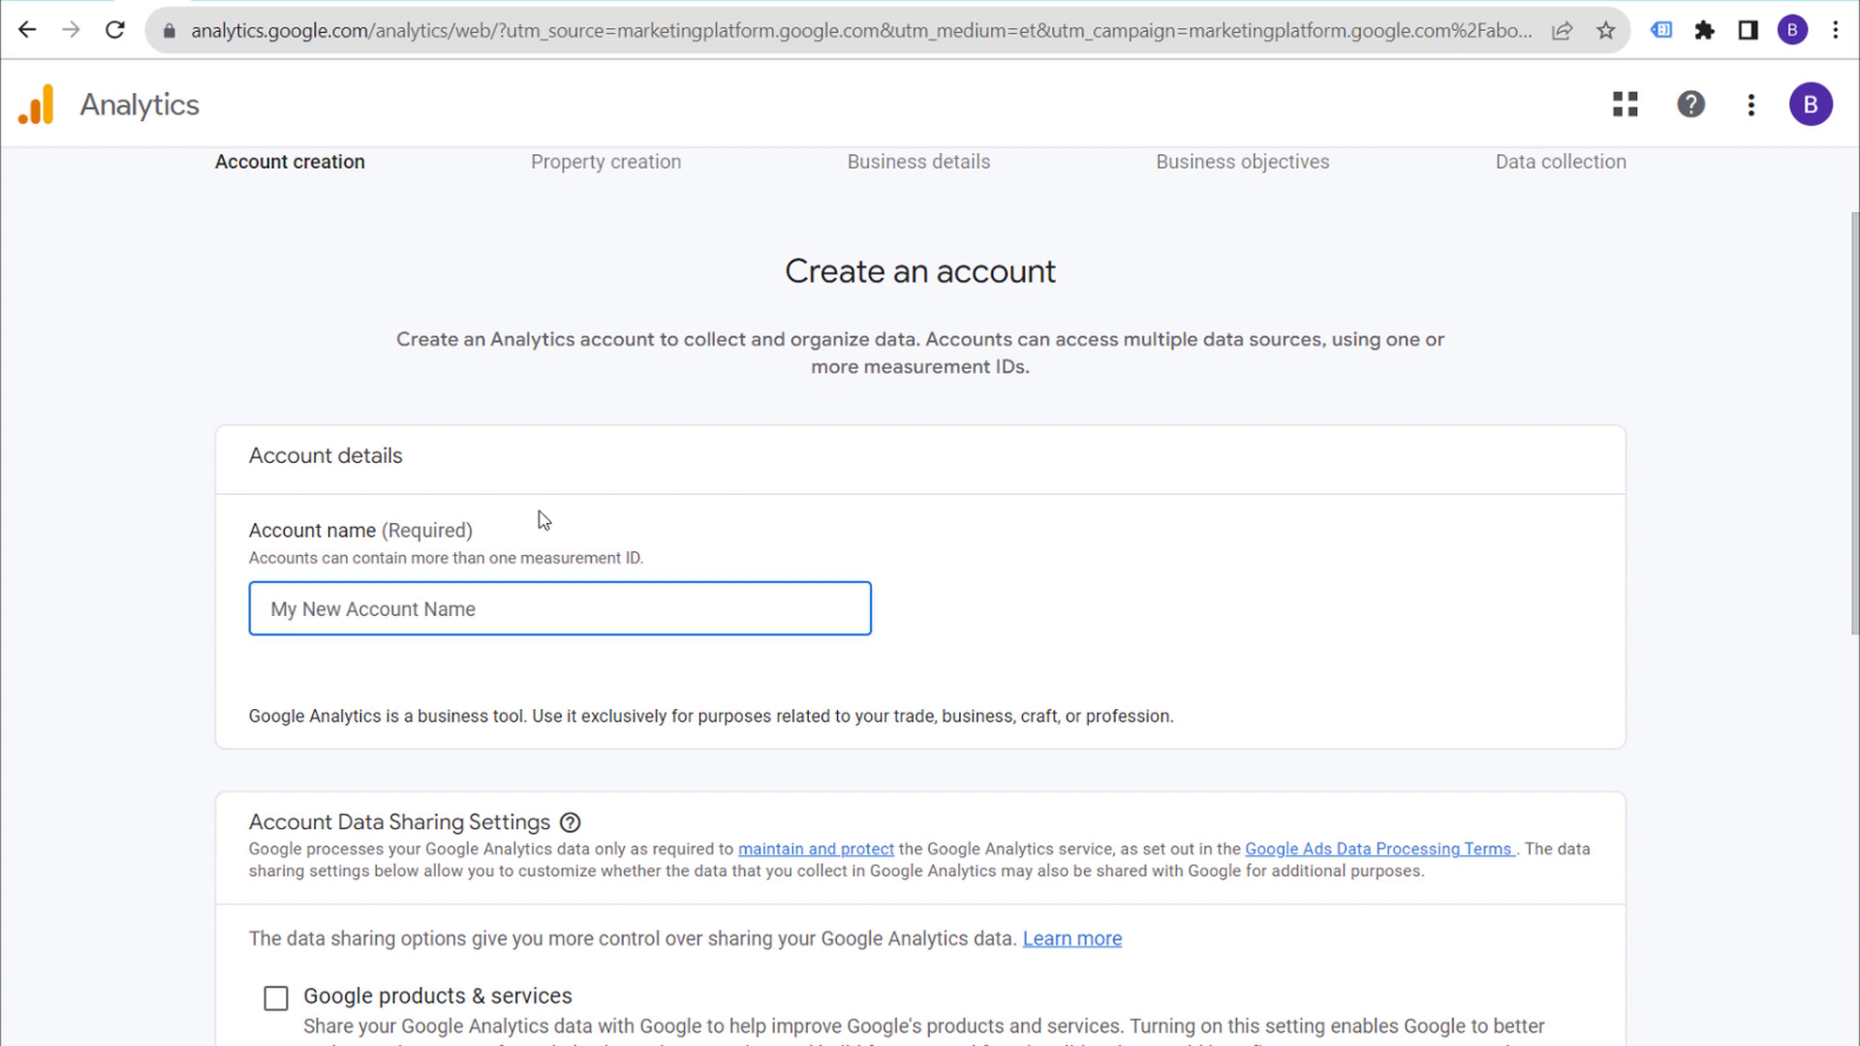
text(Brick)
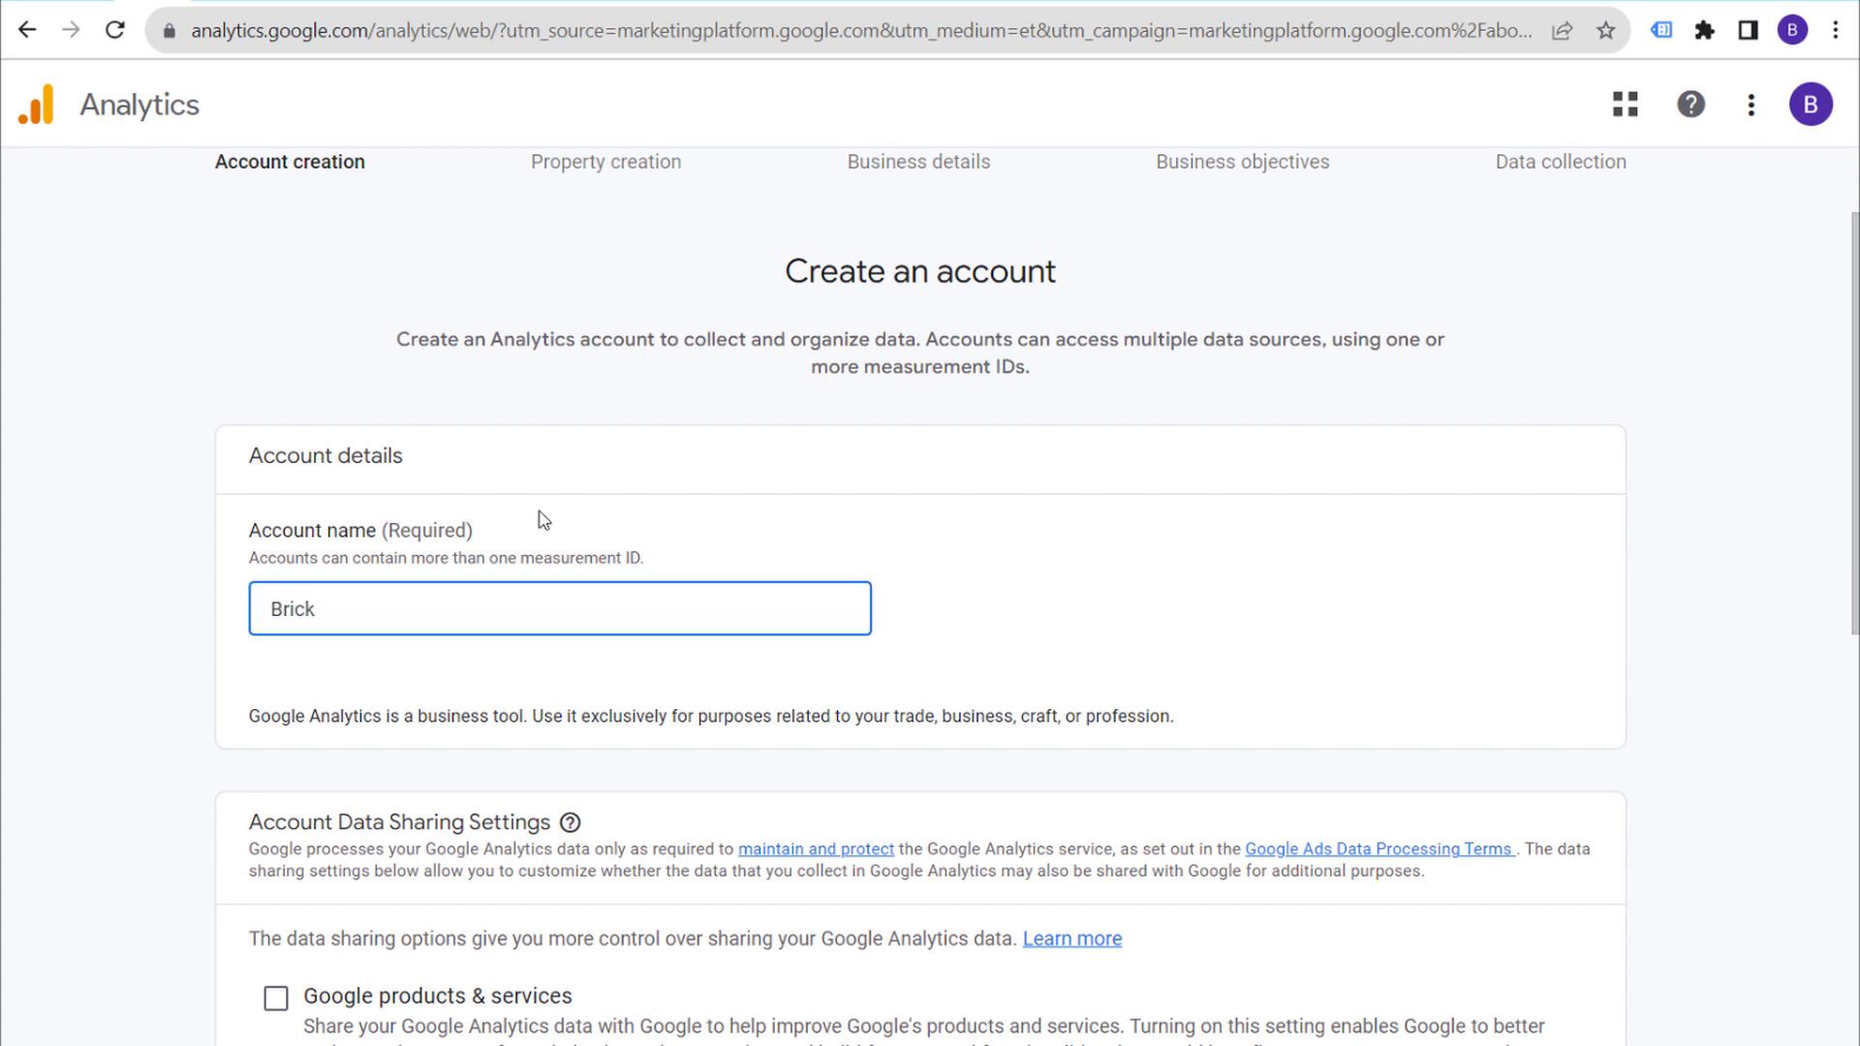
text(Pop.com)
click(543, 520)
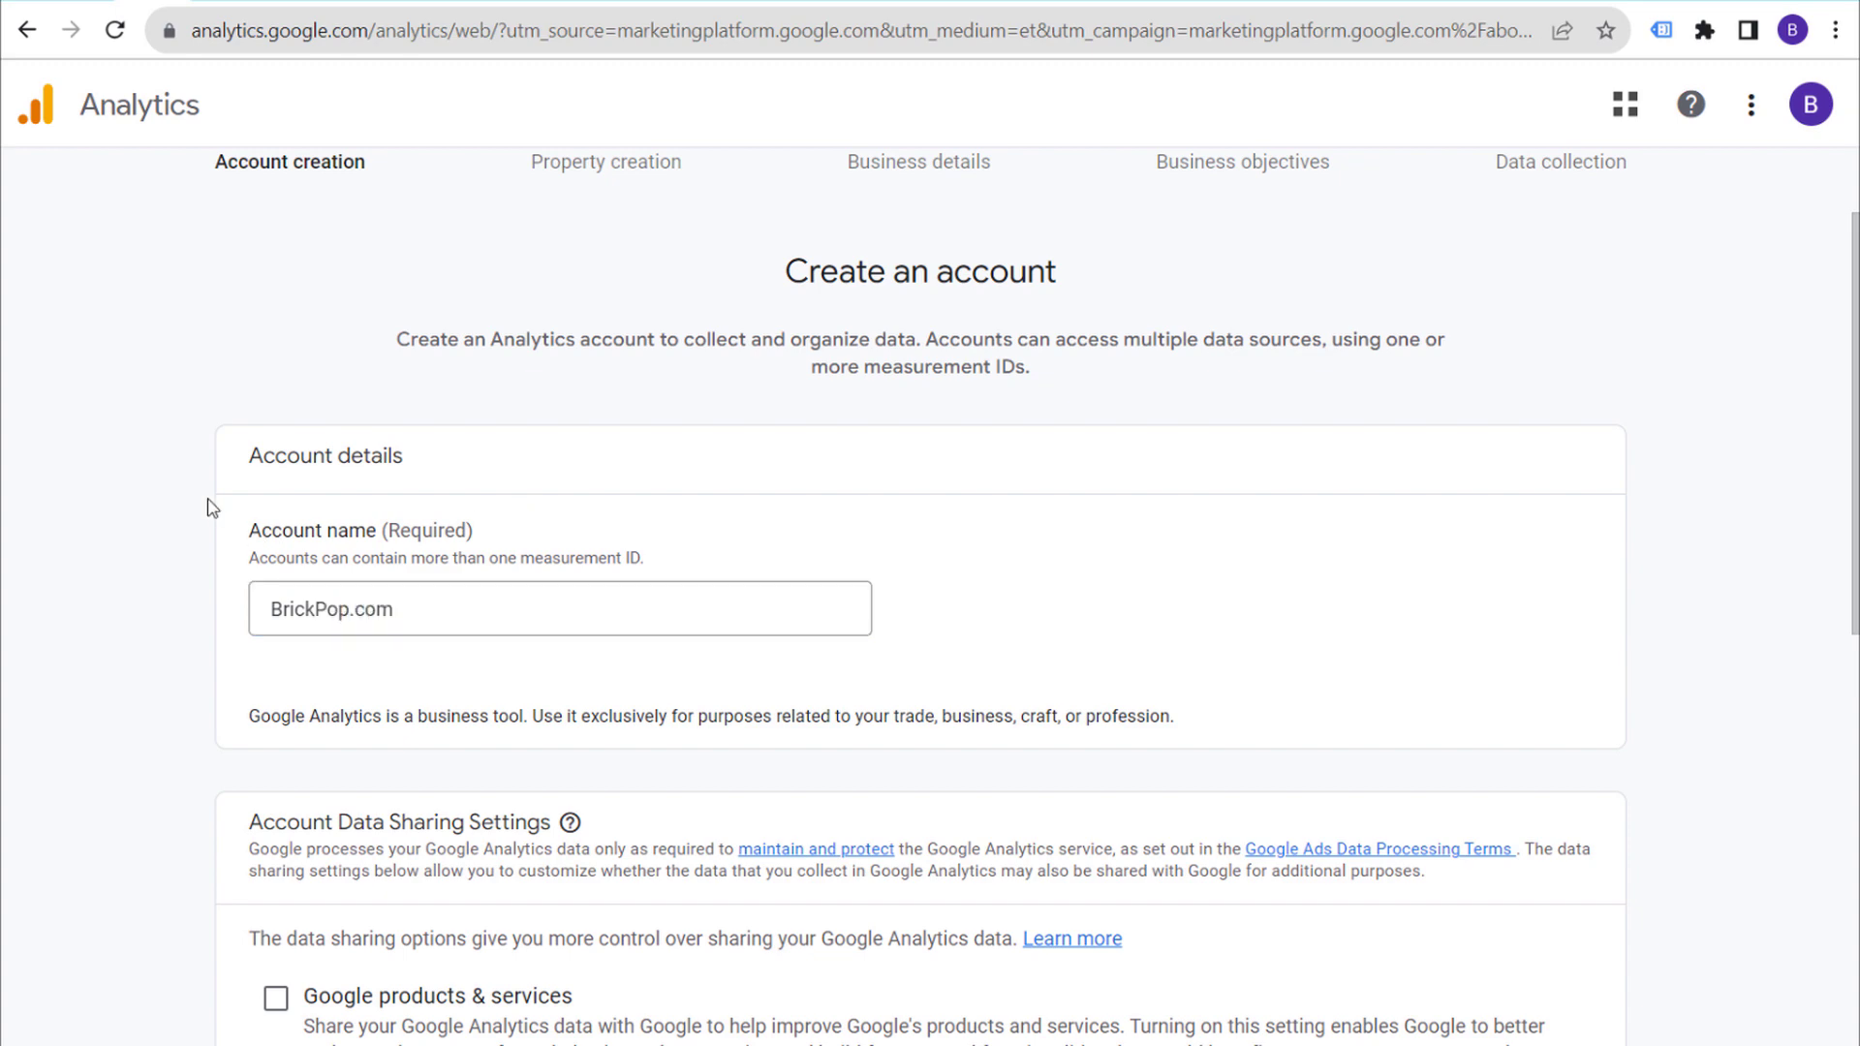
Step: Turn on the 'Google products & services' data sharing option
scroll(196, 404, down, 4)
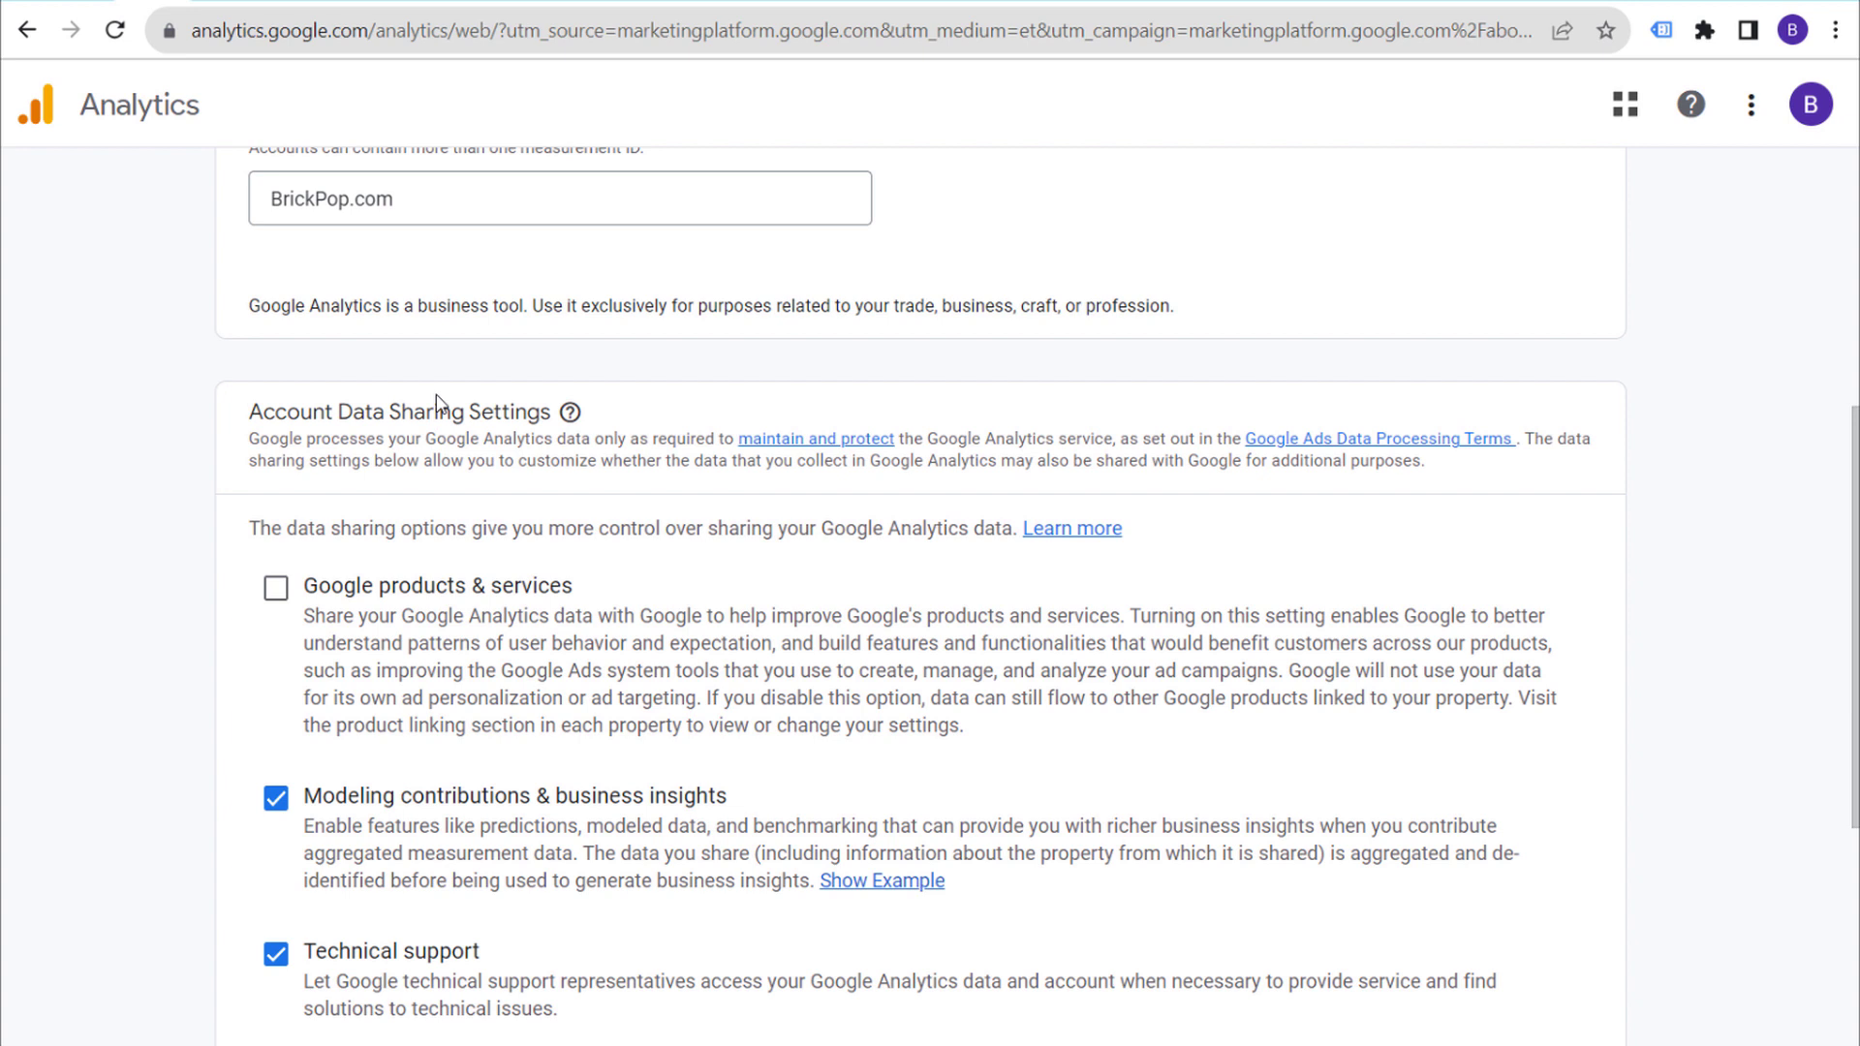
drag(260, 528, 915, 524)
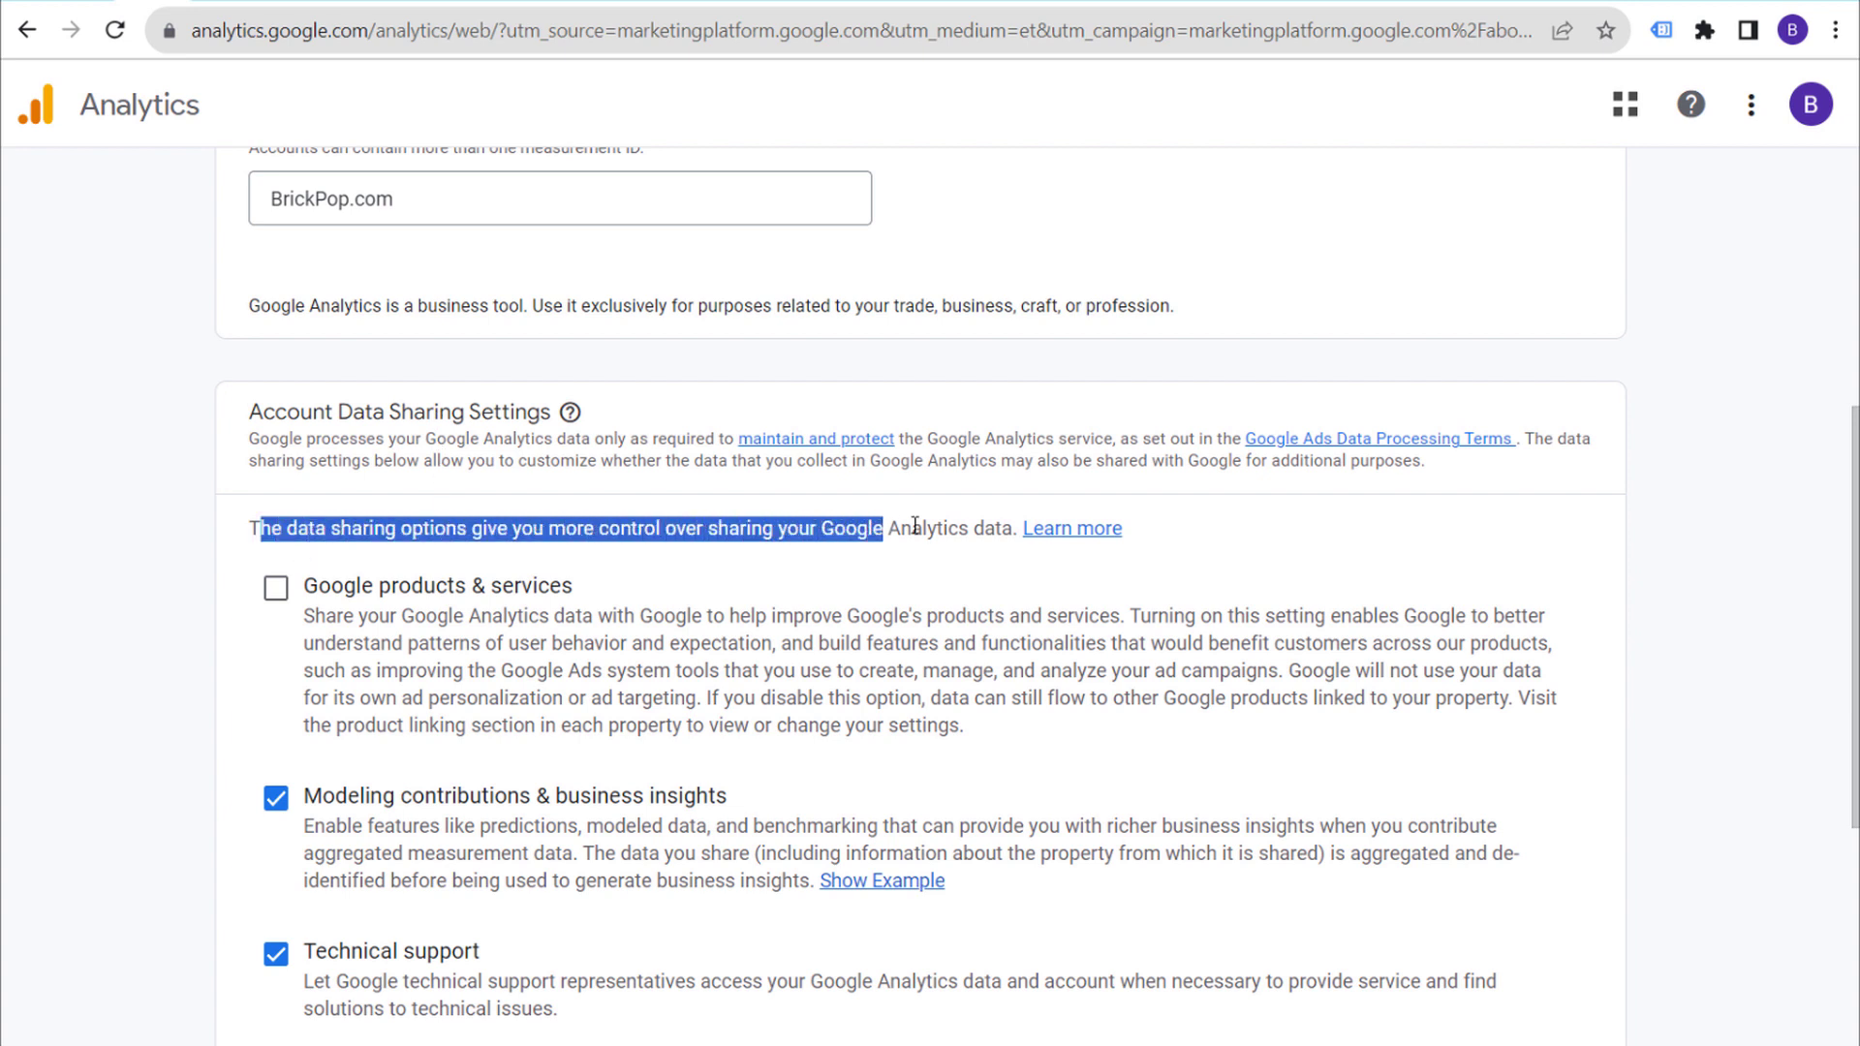
click(901, 524)
click(276, 588)
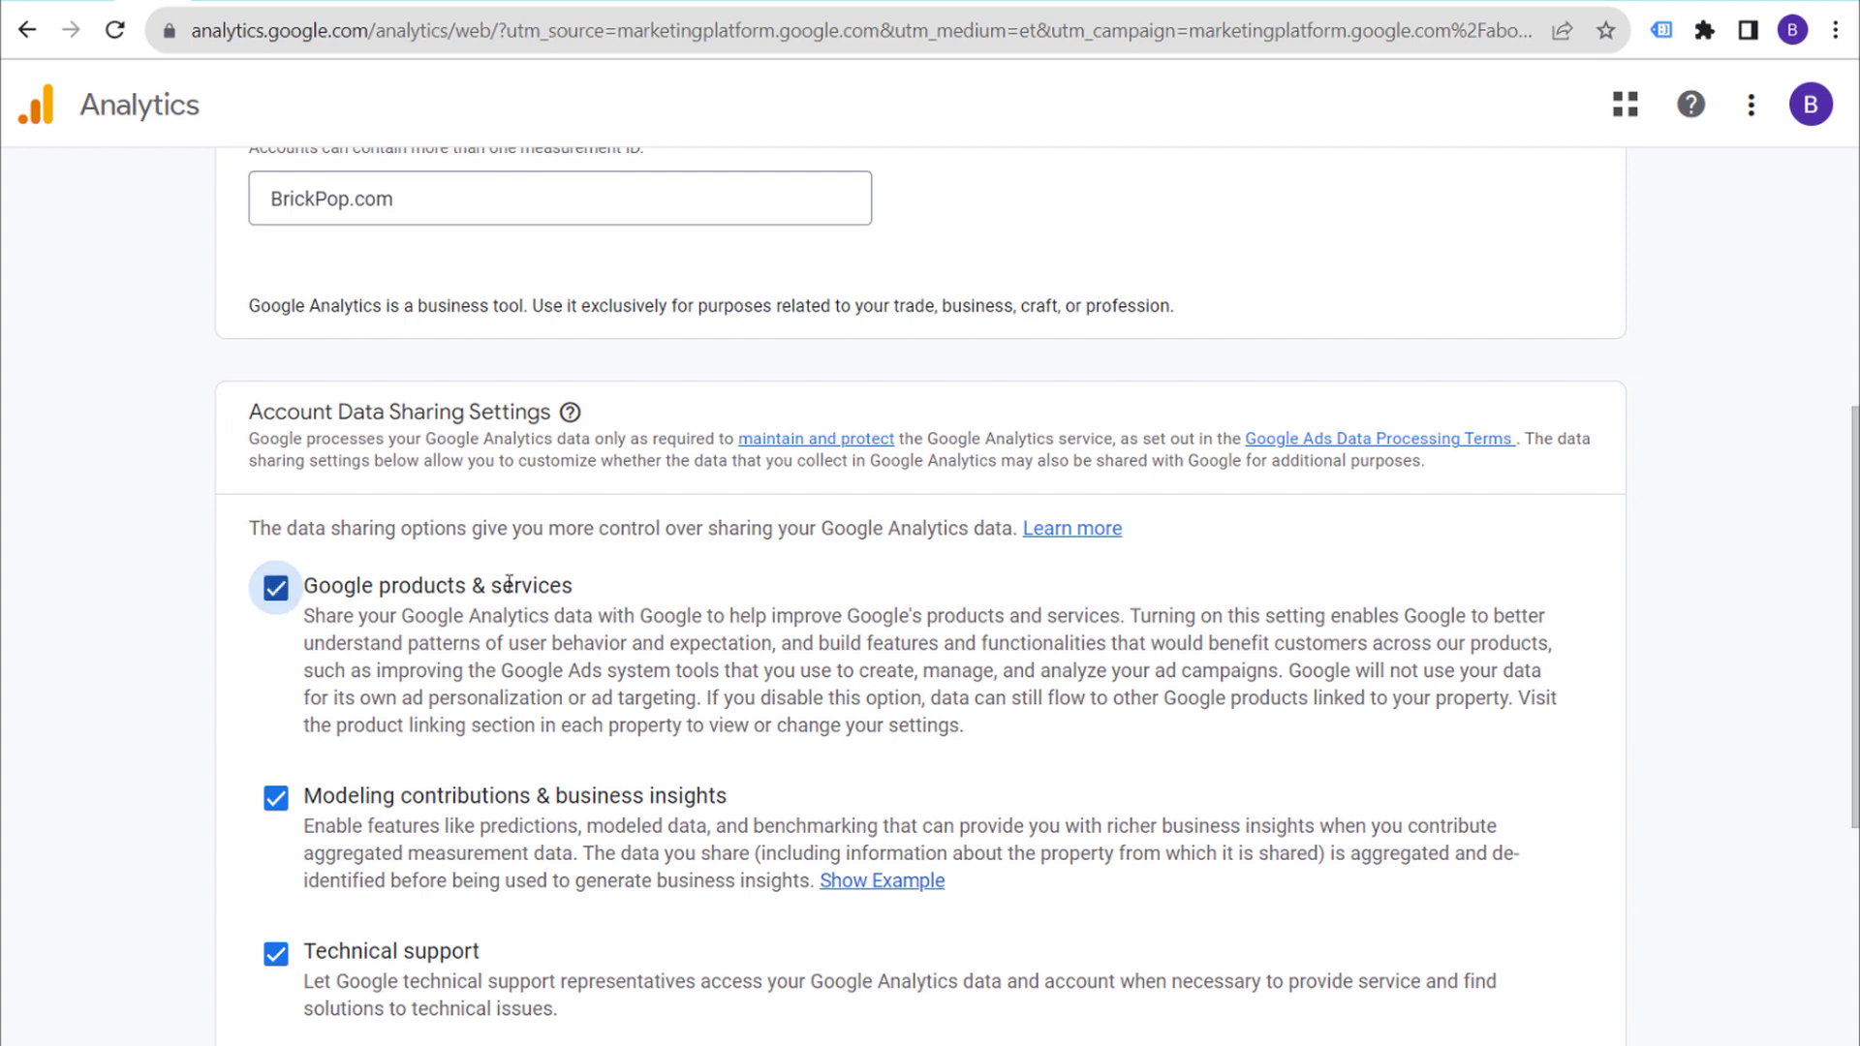
scroll(561, 605, down, 5)
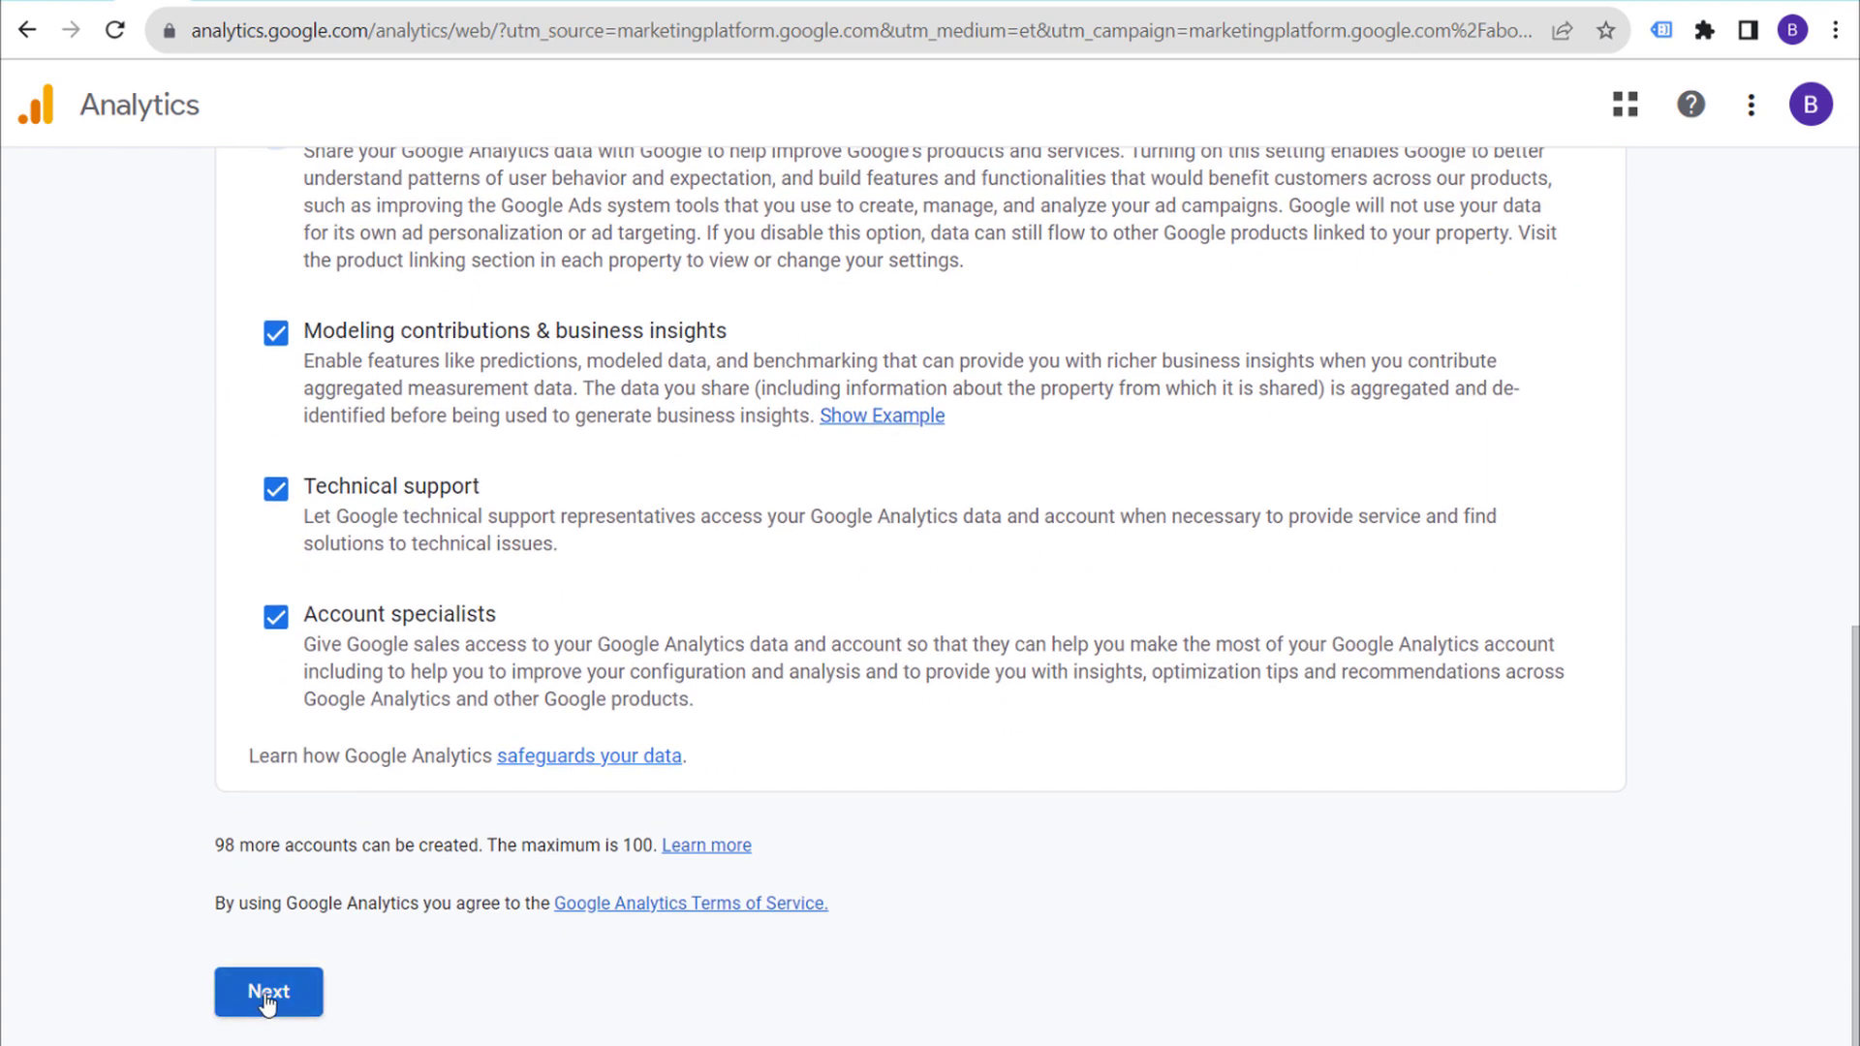
Step: Submit the account details and name the property 'BrickPop.com'
click(265, 997)
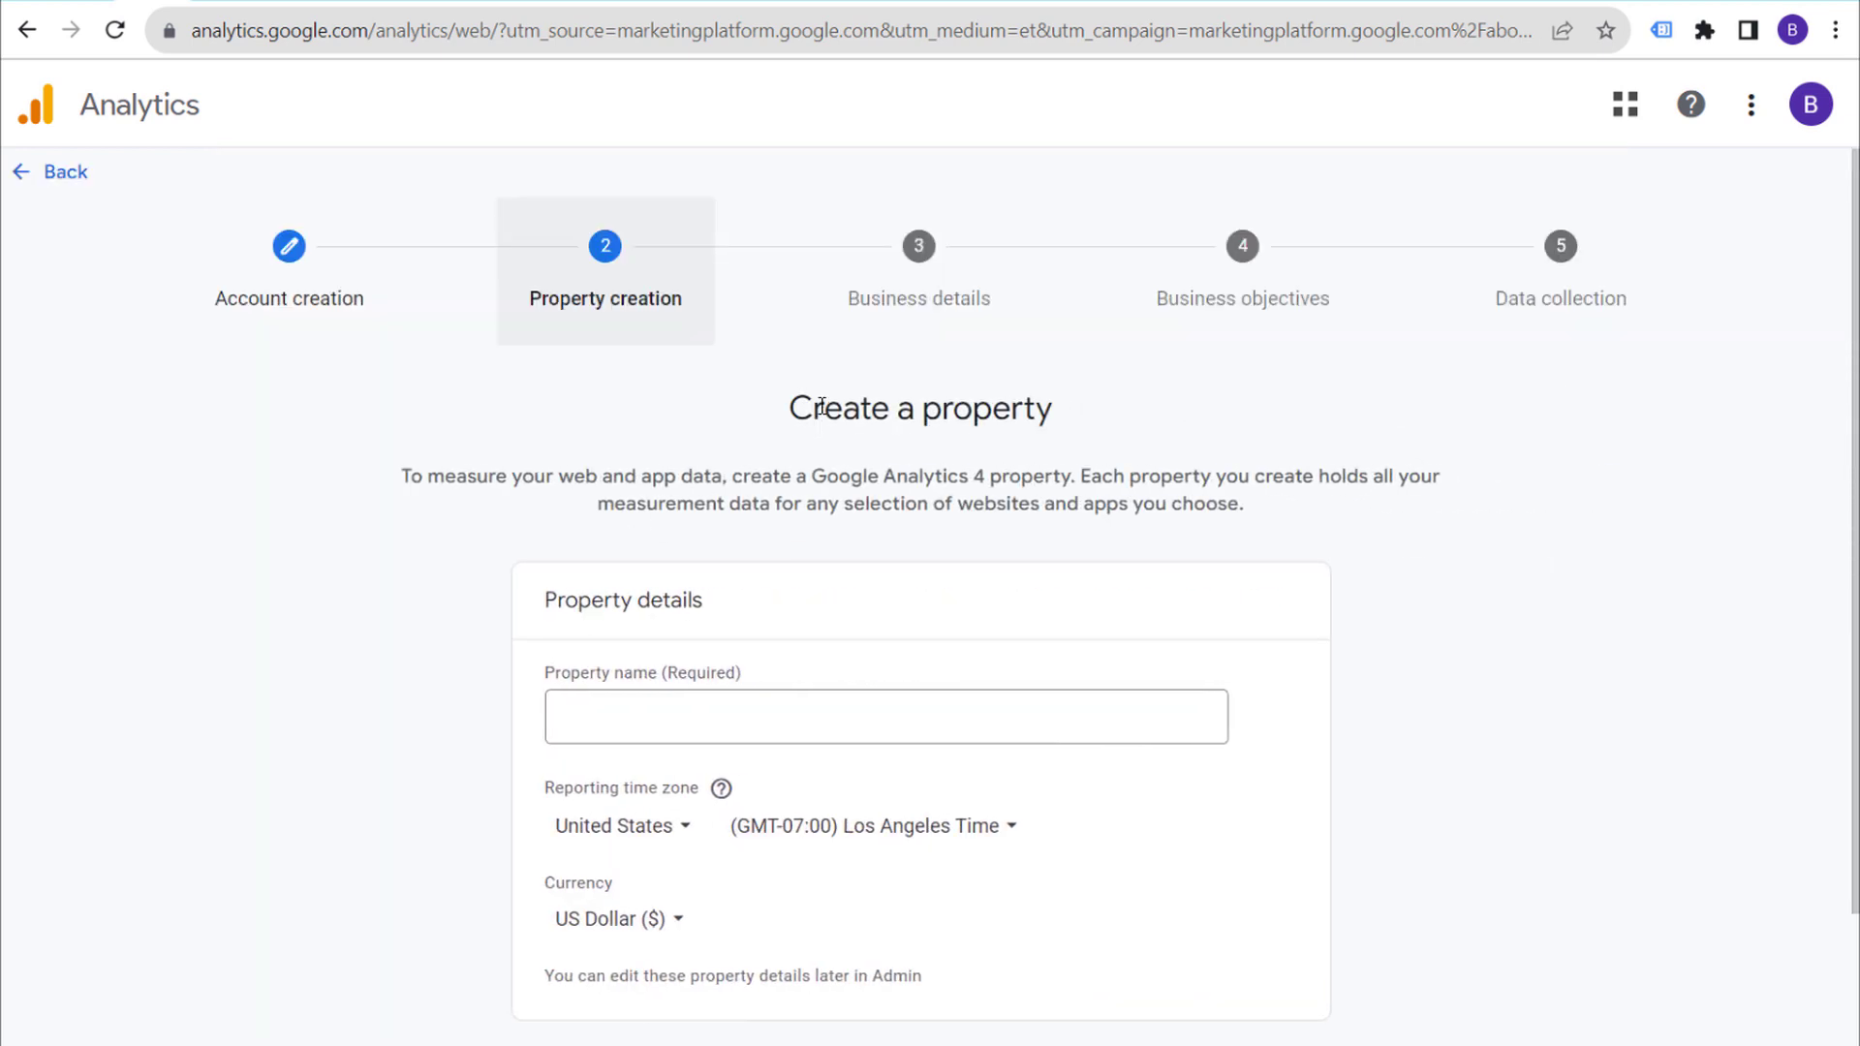
scroll(919, 467, down, 2)
click(722, 567)
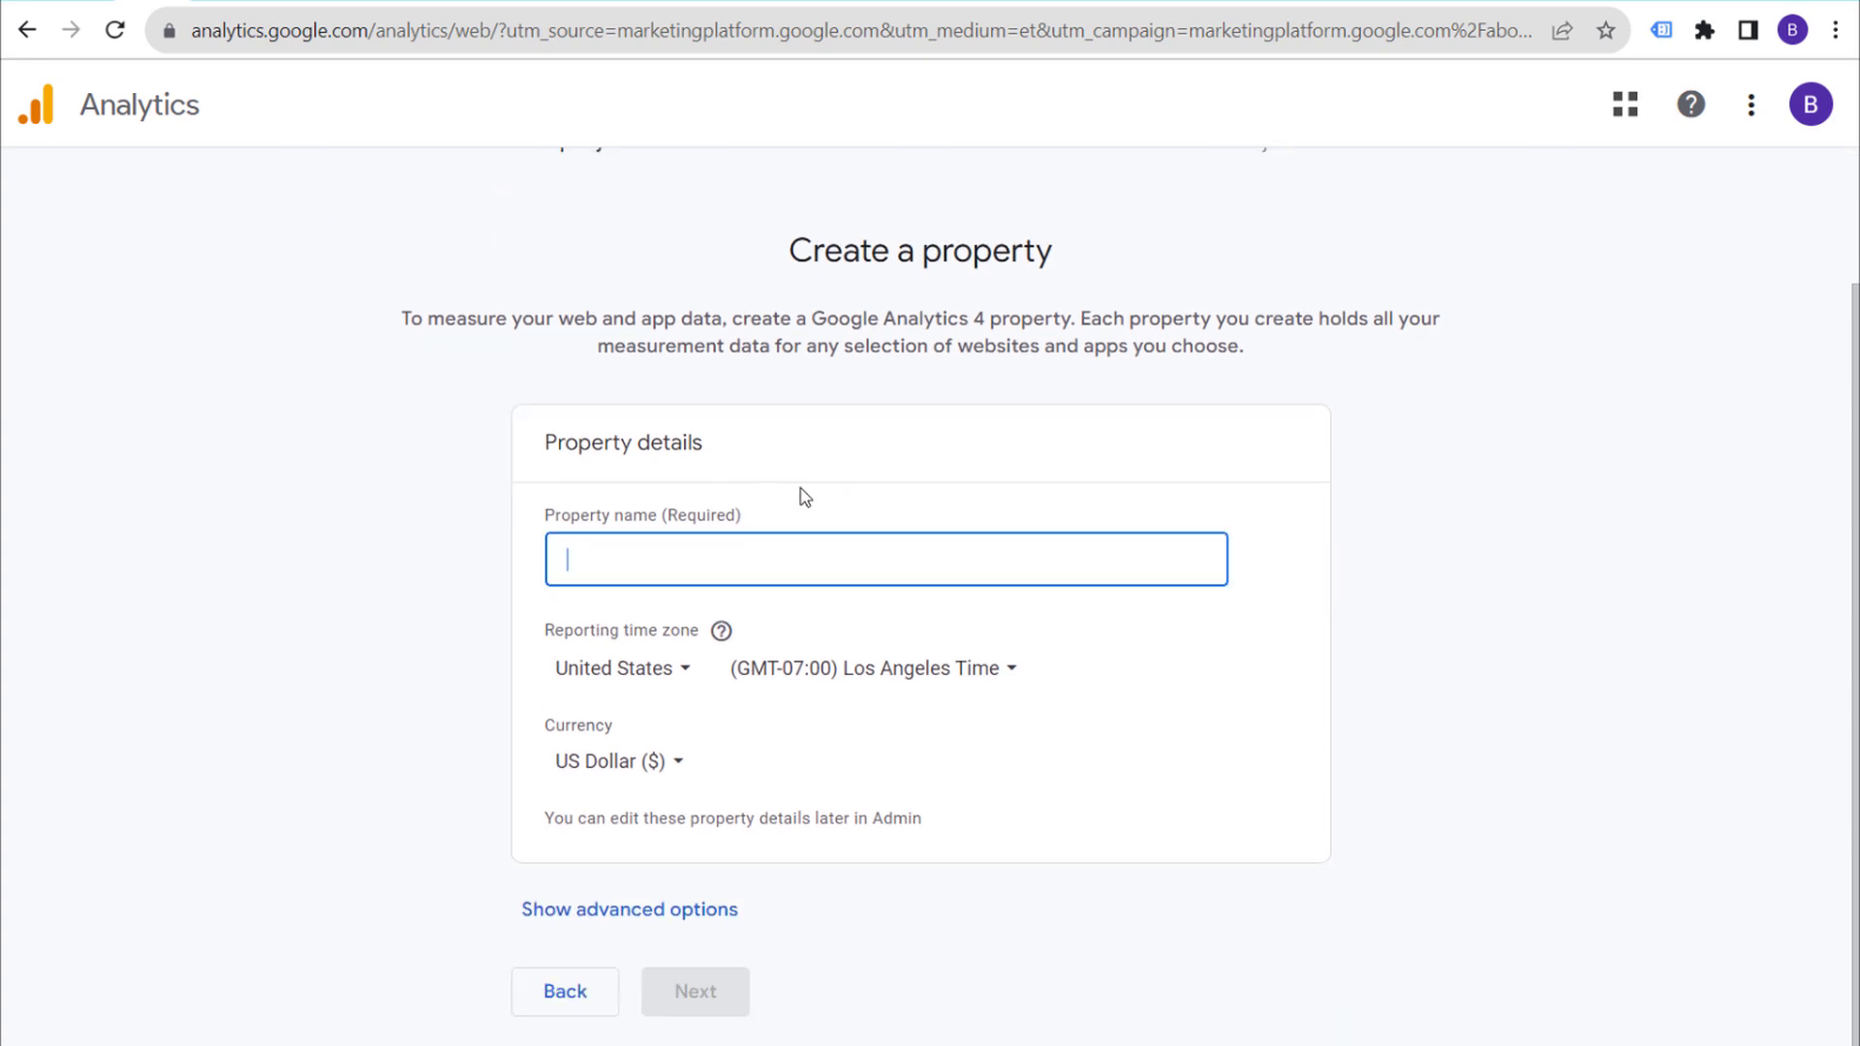
text(BrickPop.com)
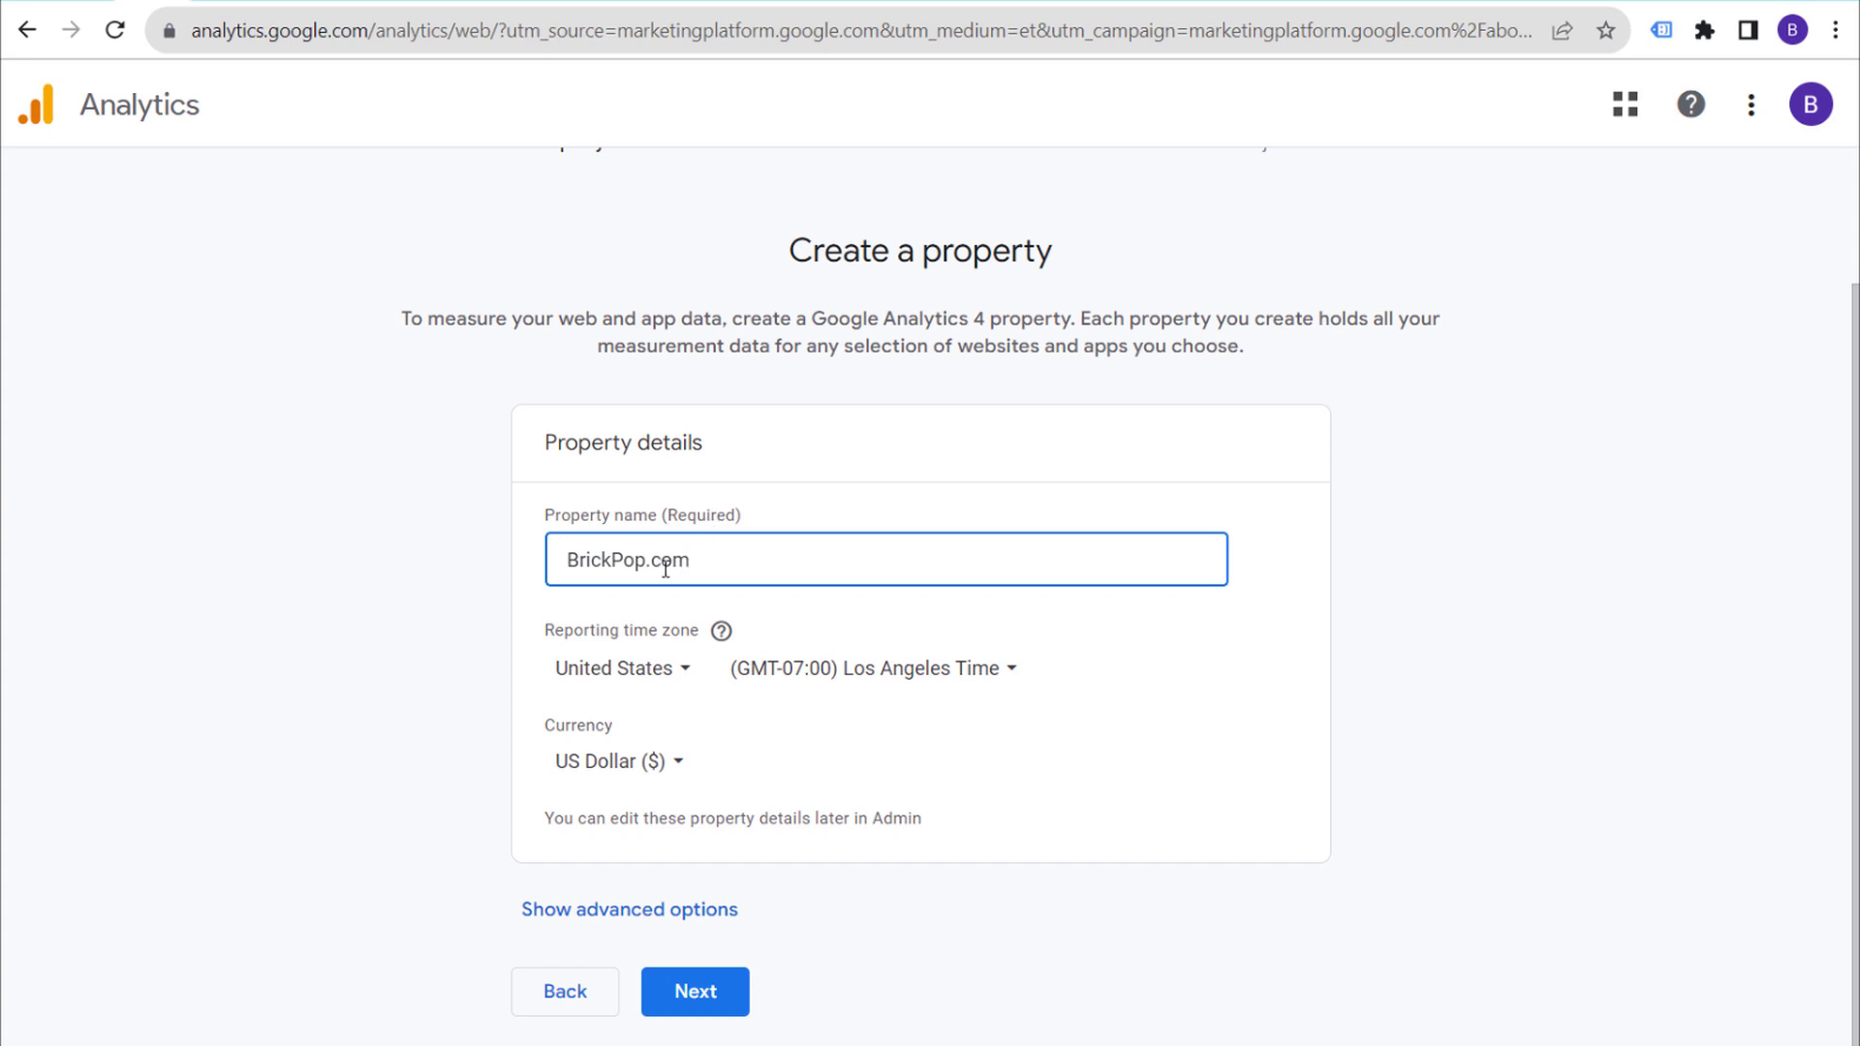
Step: Set the reporting time zone to (GMT-04:00) New York Time, show advanced options, and continue
click(964, 678)
scroll(947, 366, down, 4)
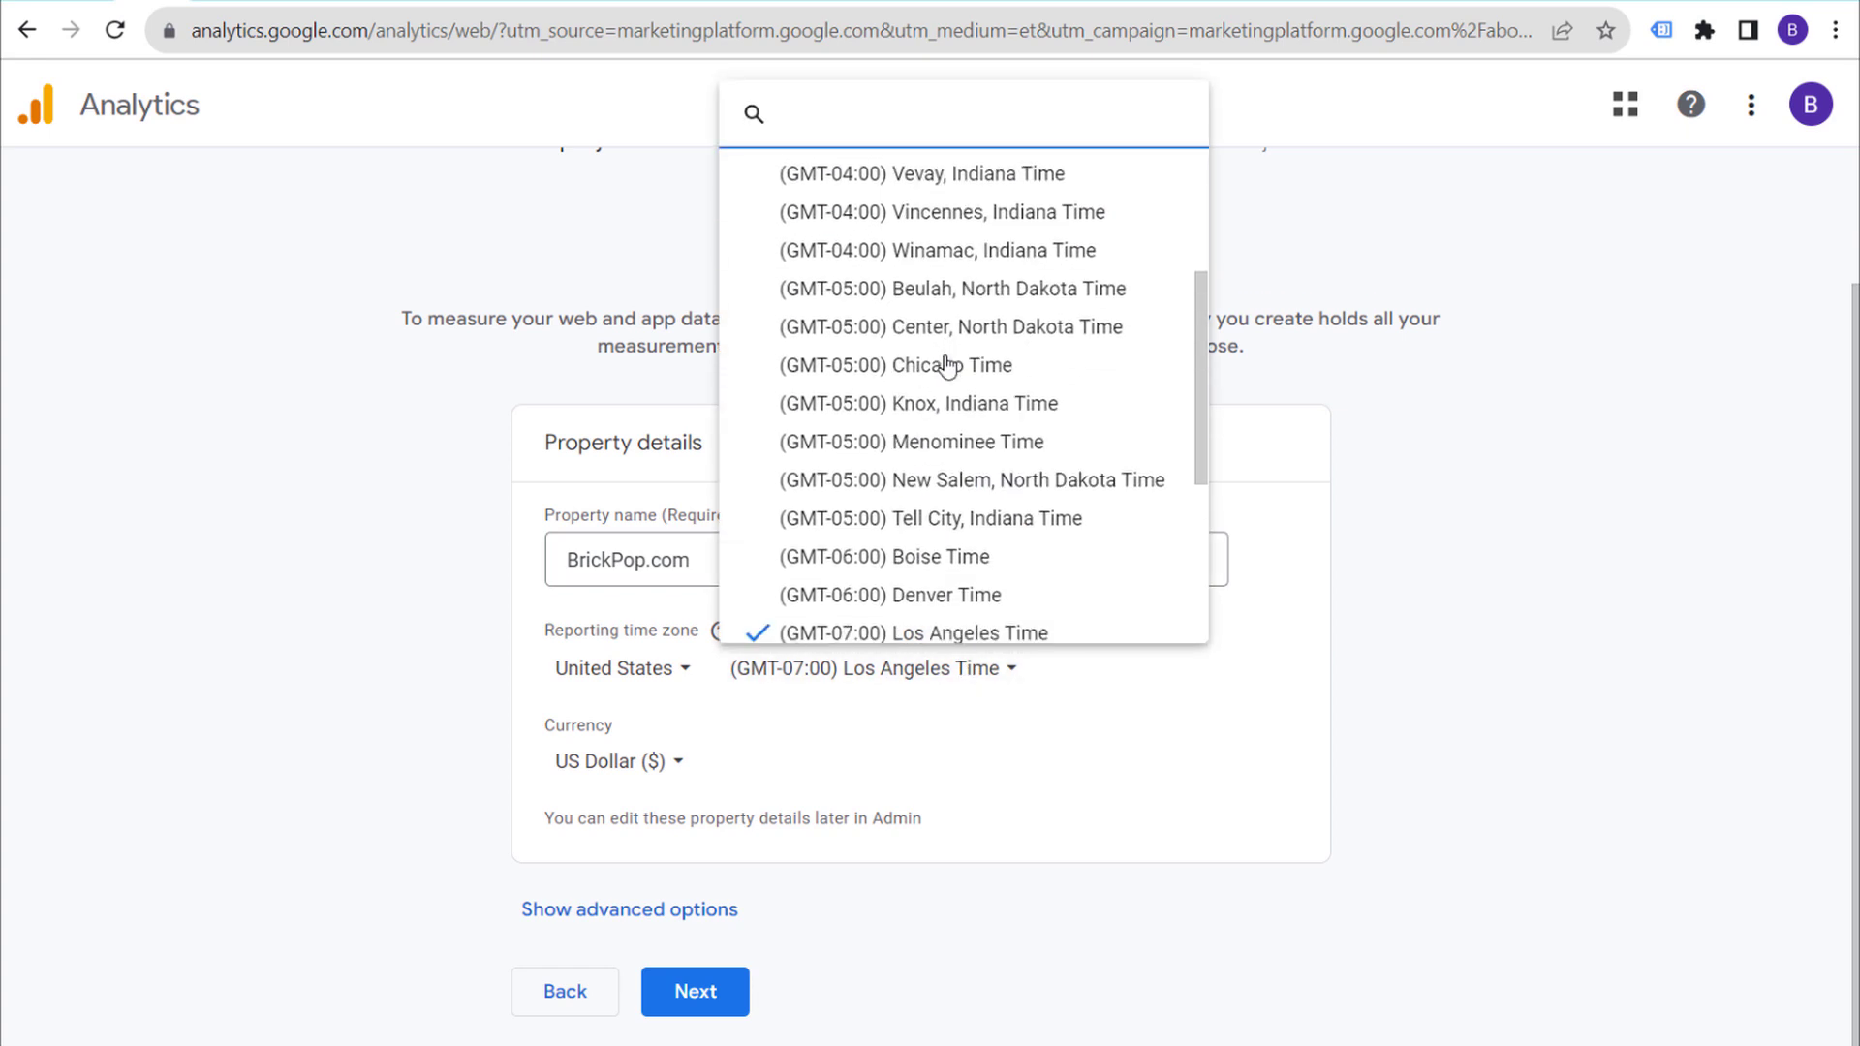
scroll(947, 378, down, 2)
scroll(953, 368, up, 3)
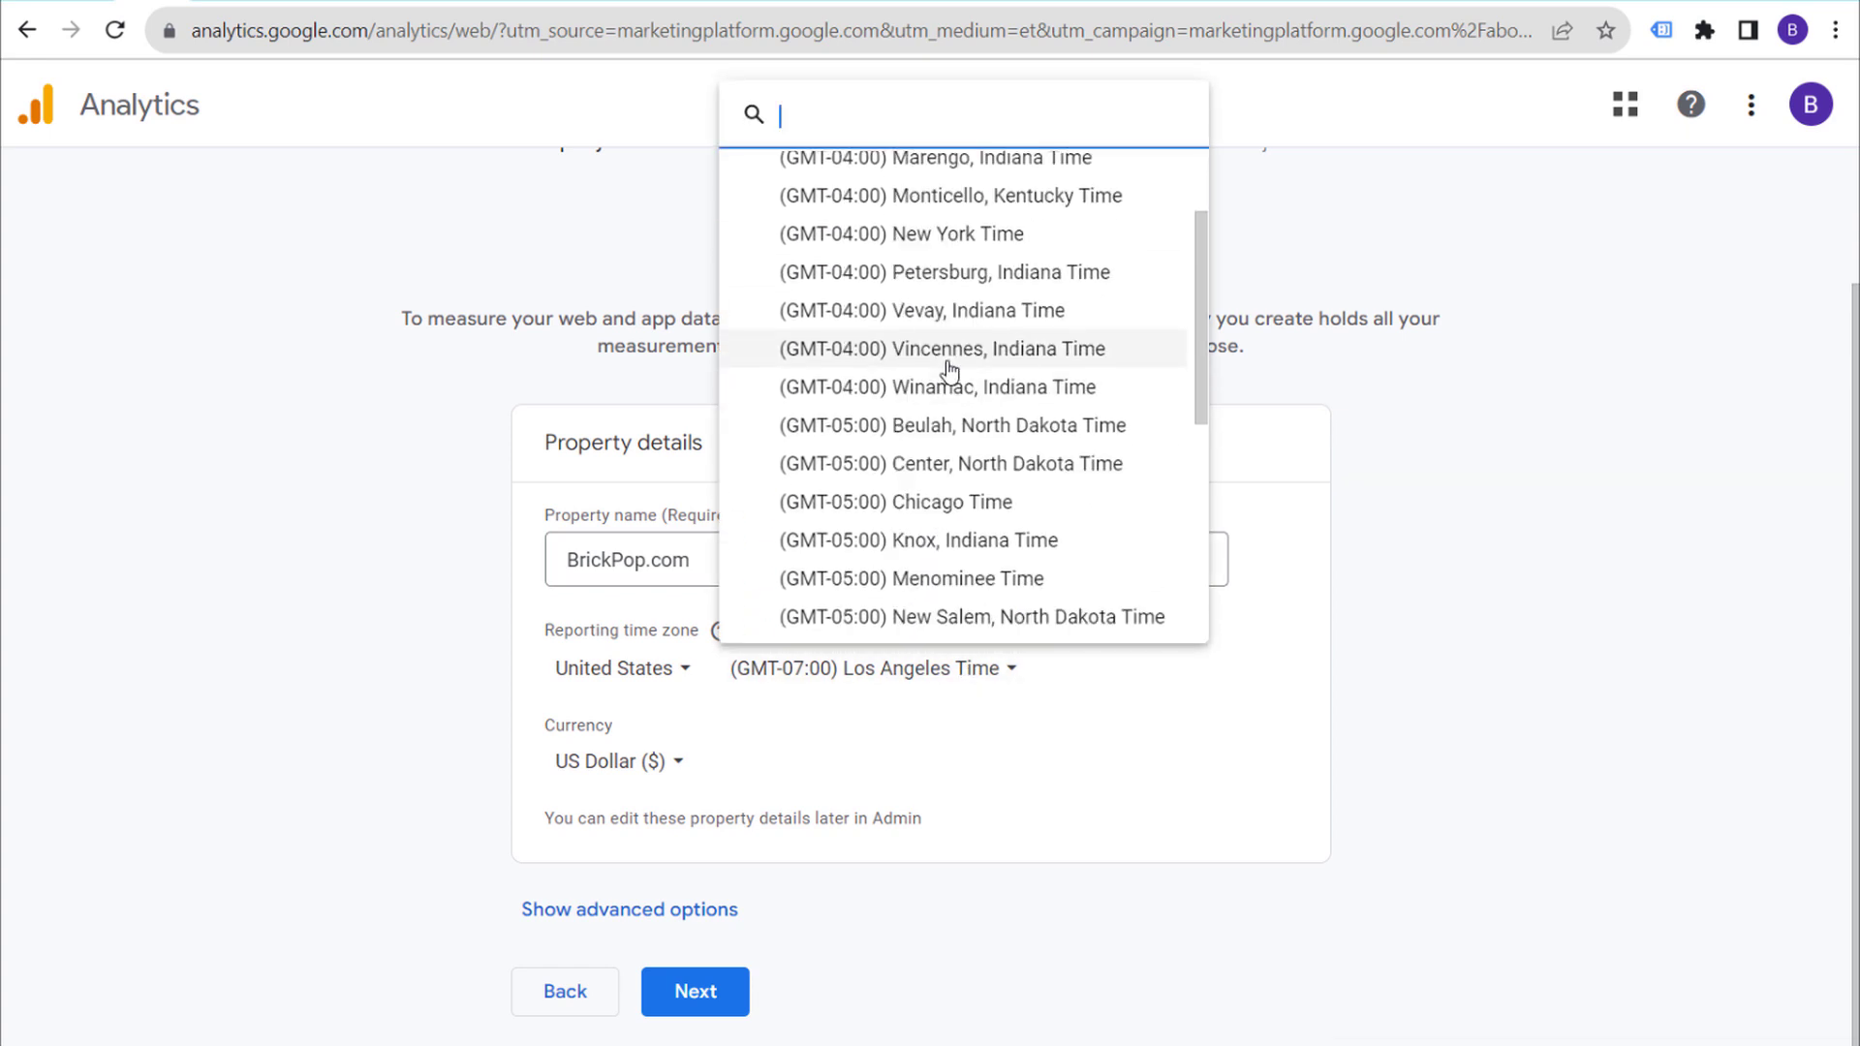
click(982, 235)
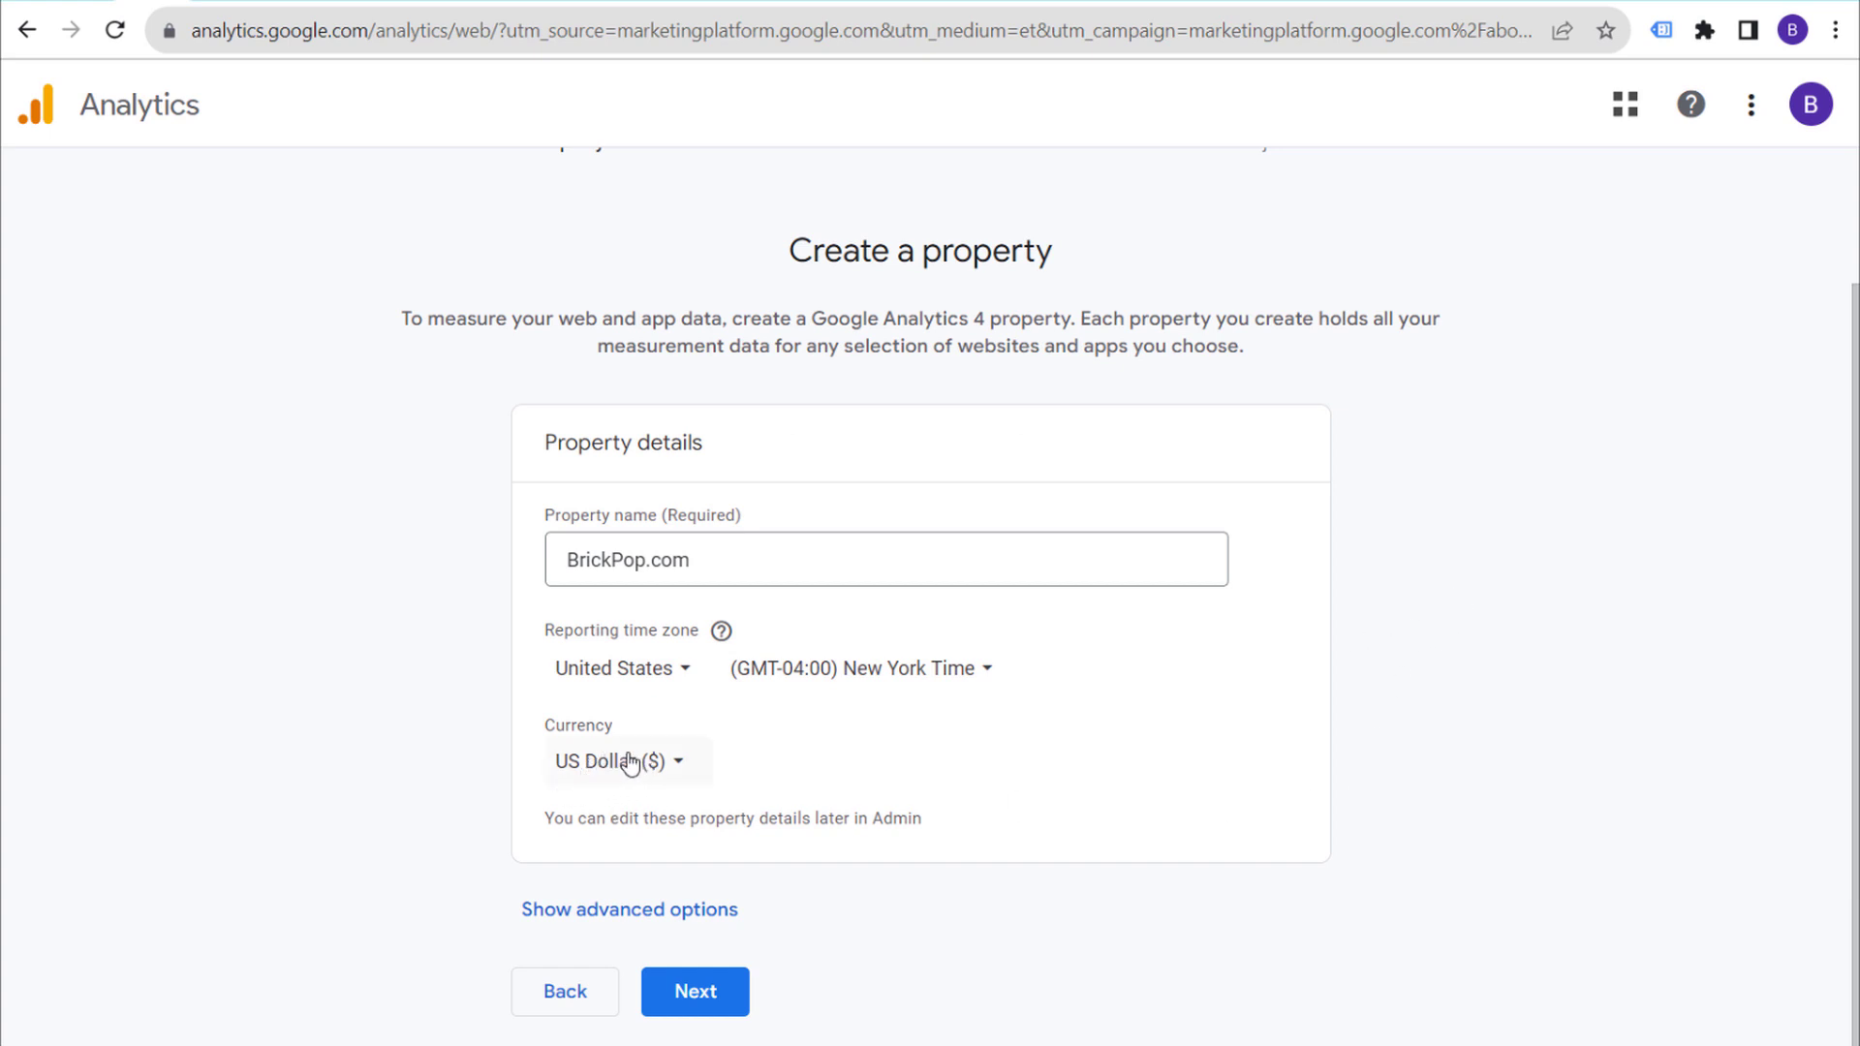
click(626, 921)
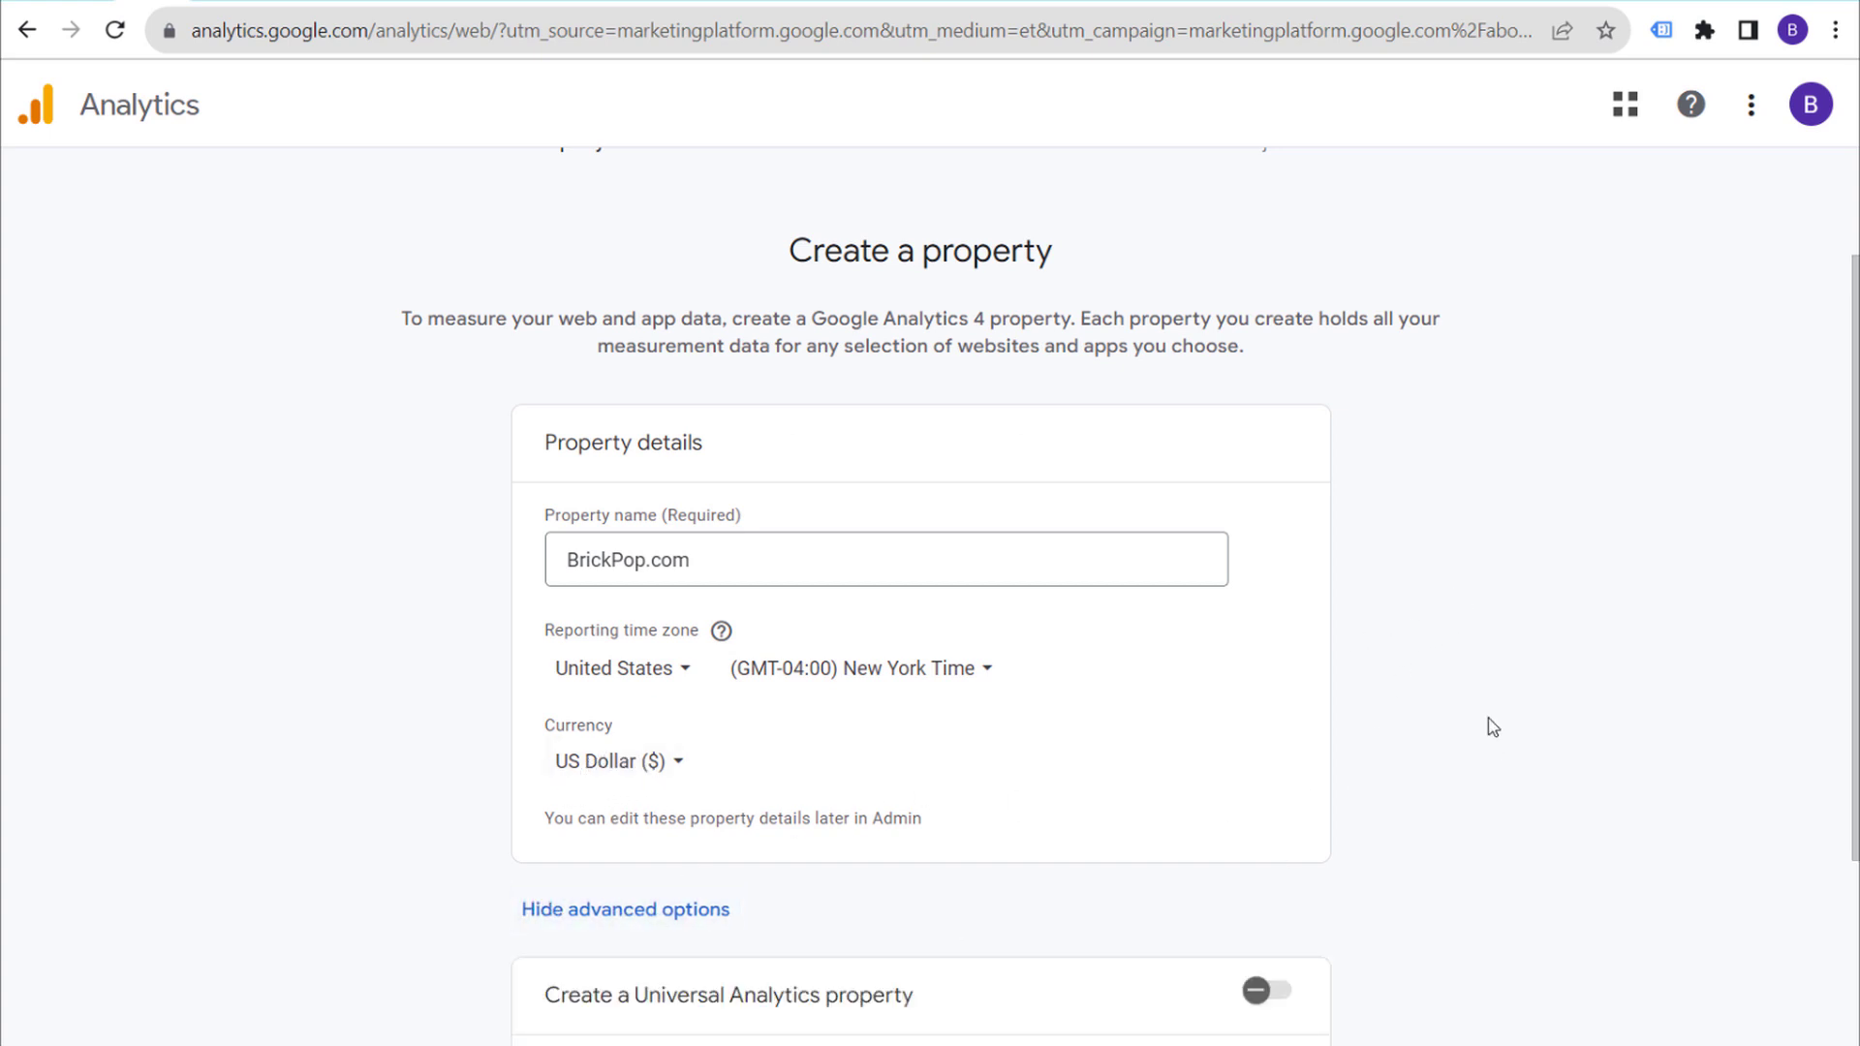
scroll(1414, 724, down, 3)
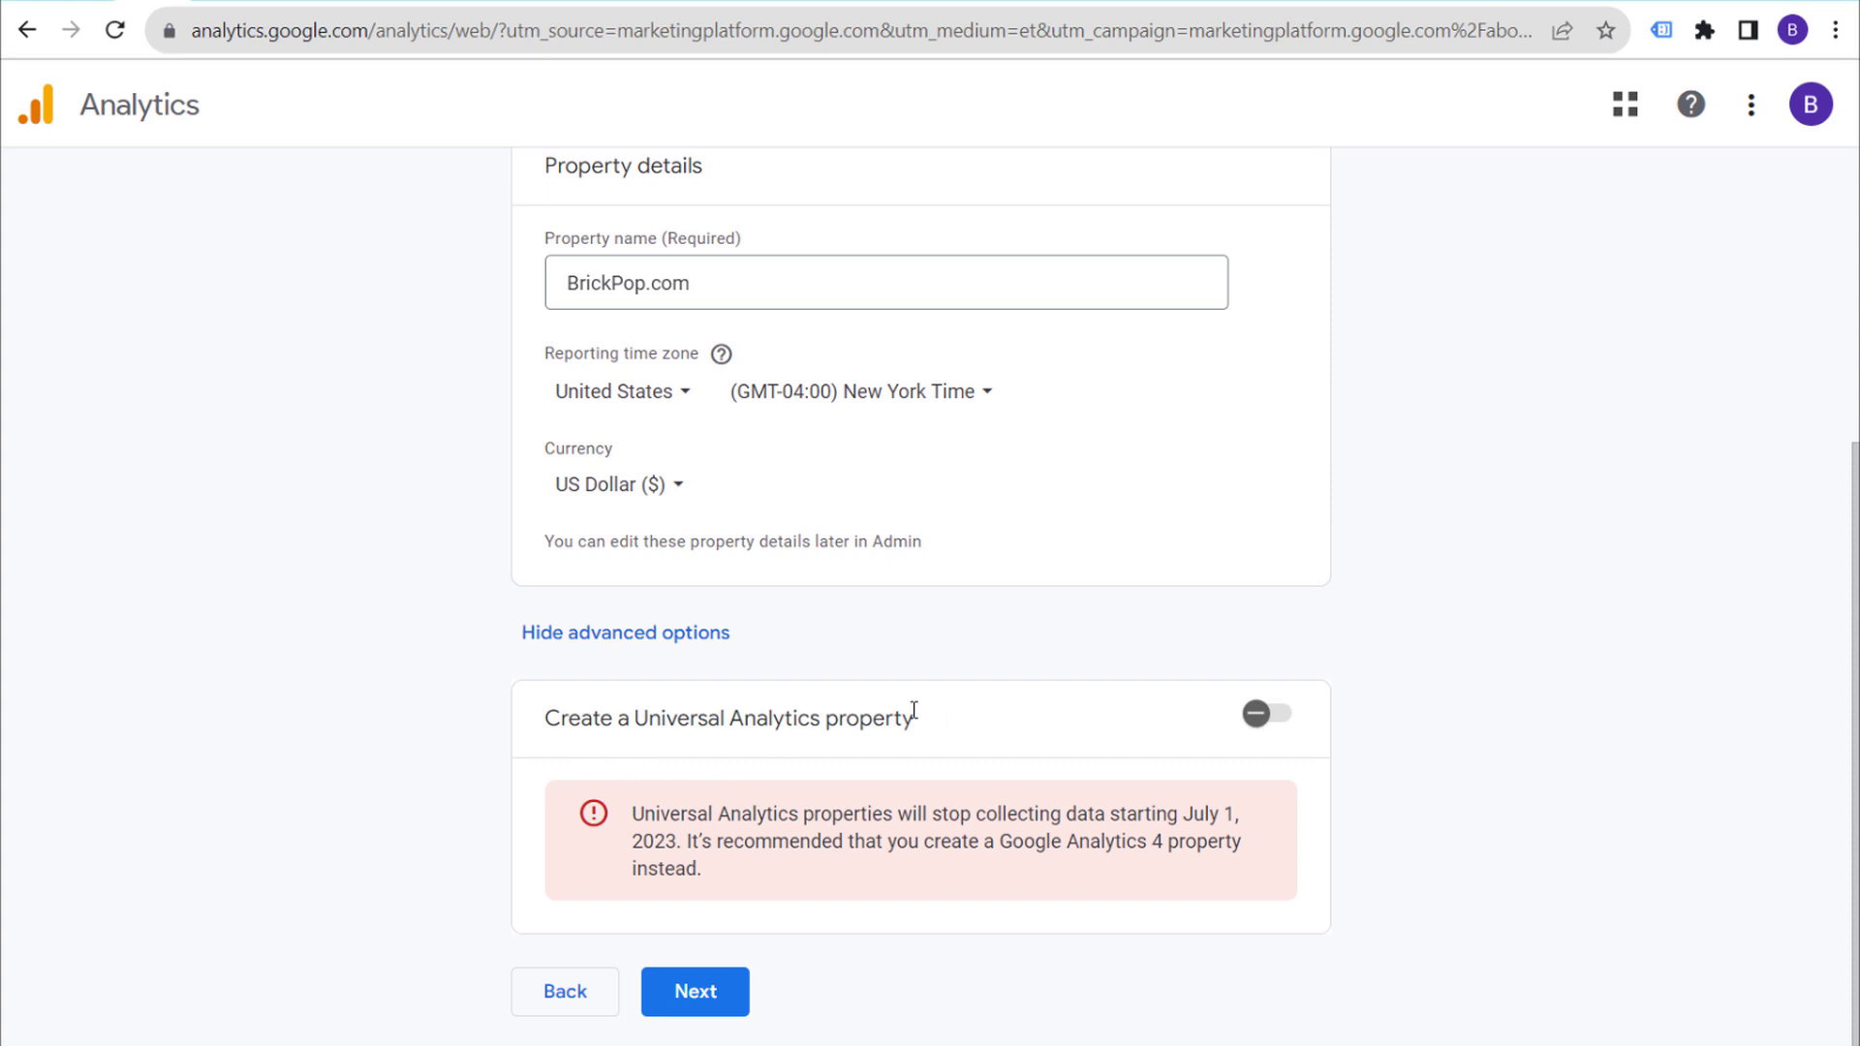
click(717, 992)
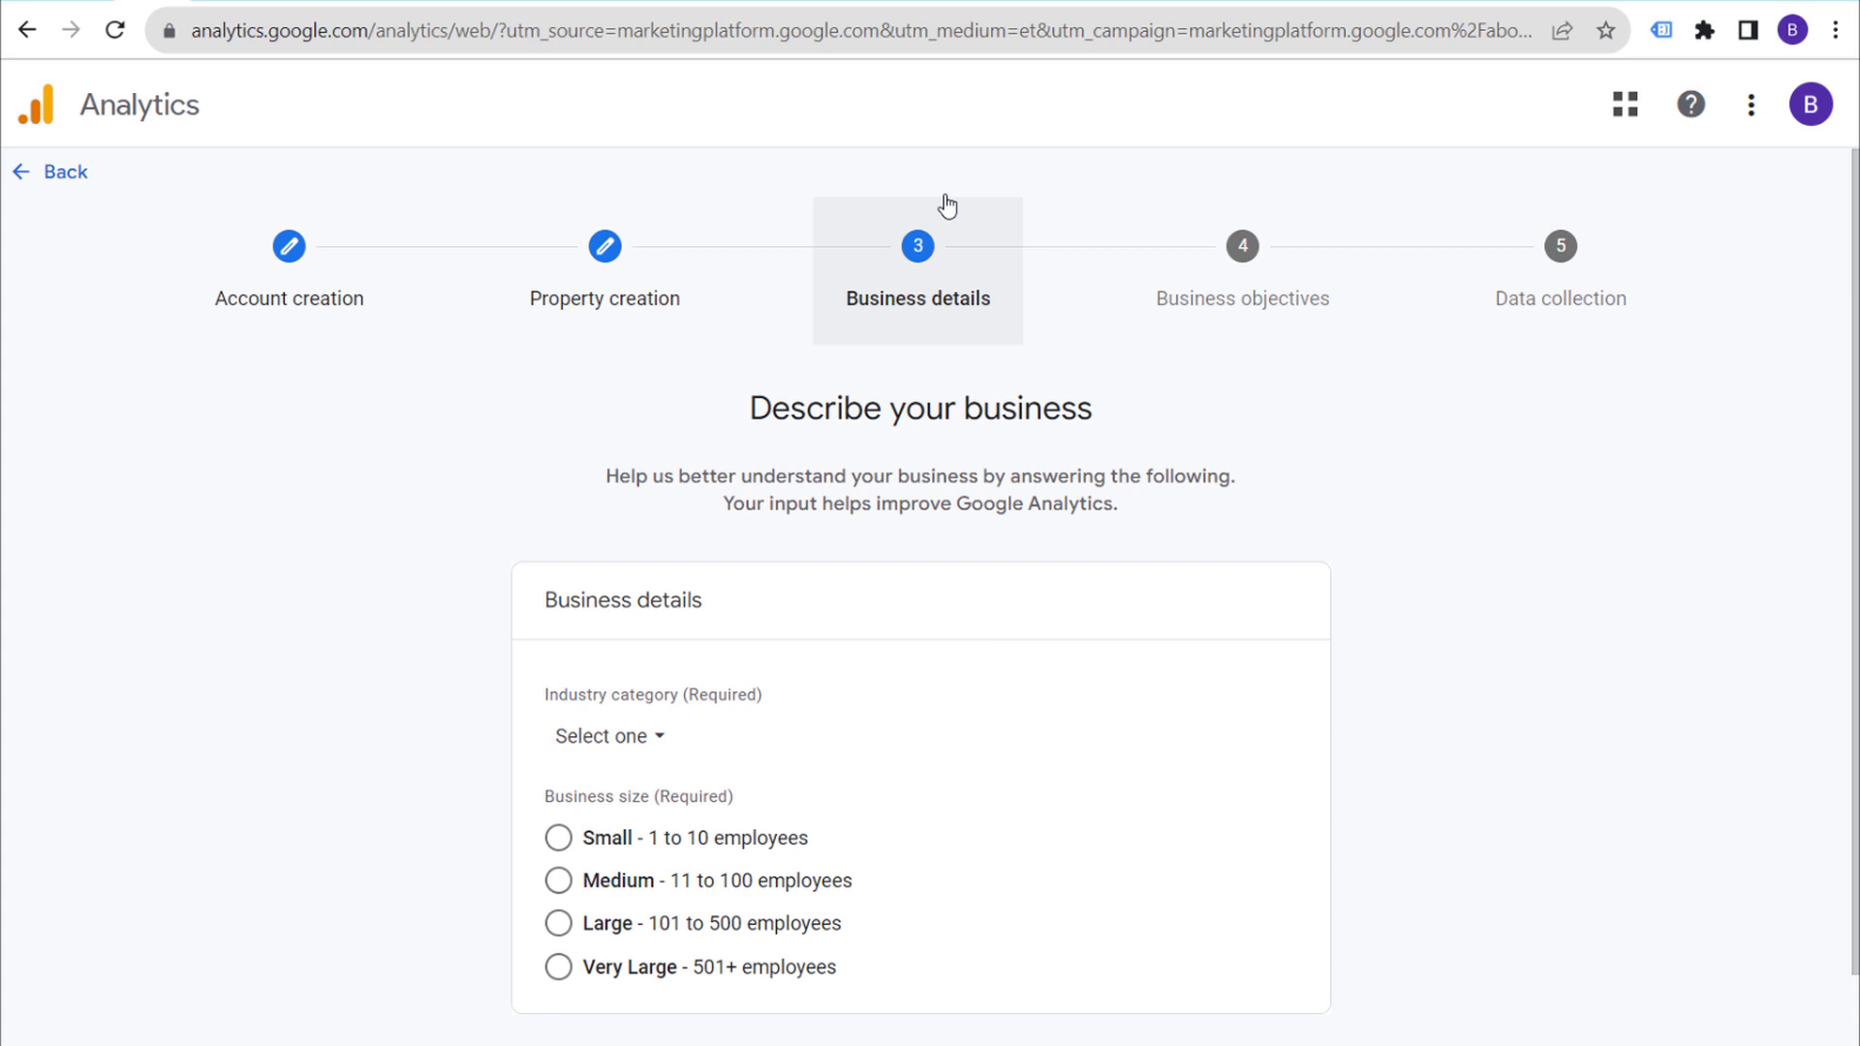
Step: Set industry to Hobbies & Leisure and business size to Small (1-10 employees), then continue
scroll(1347, 523, down, 1)
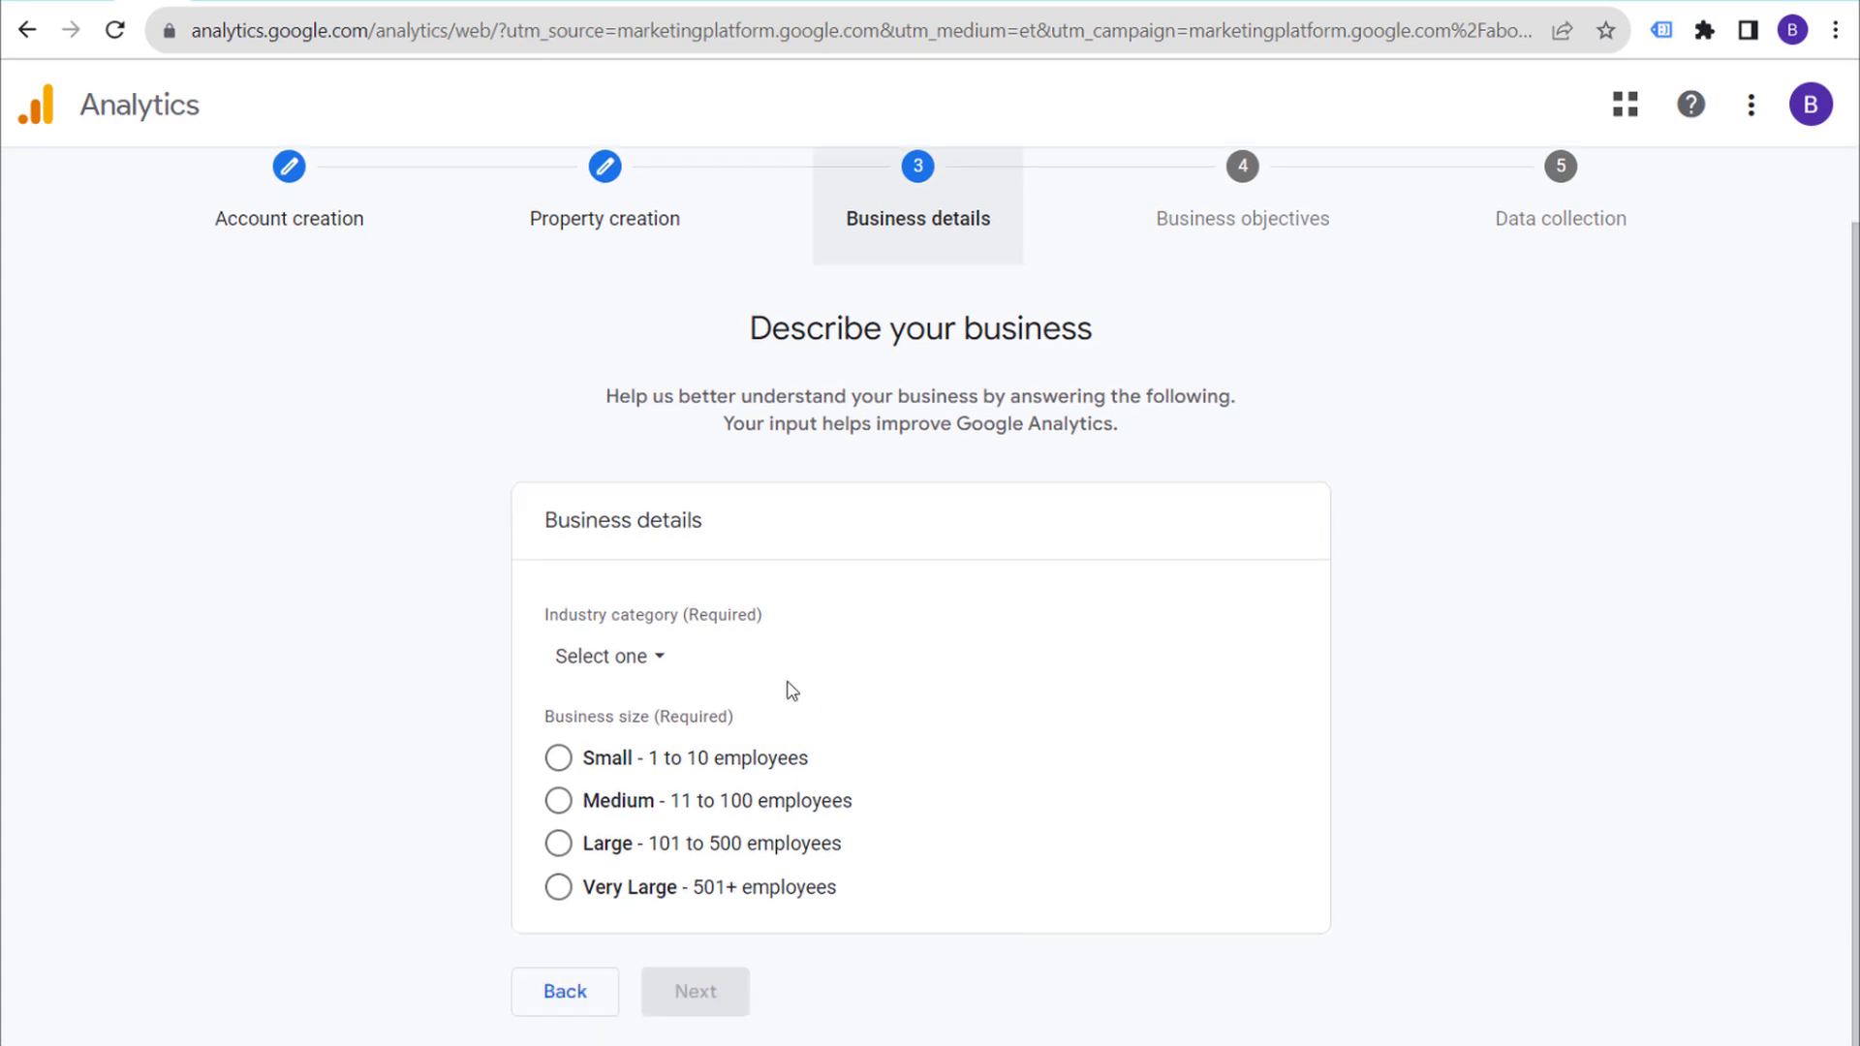
click(611, 656)
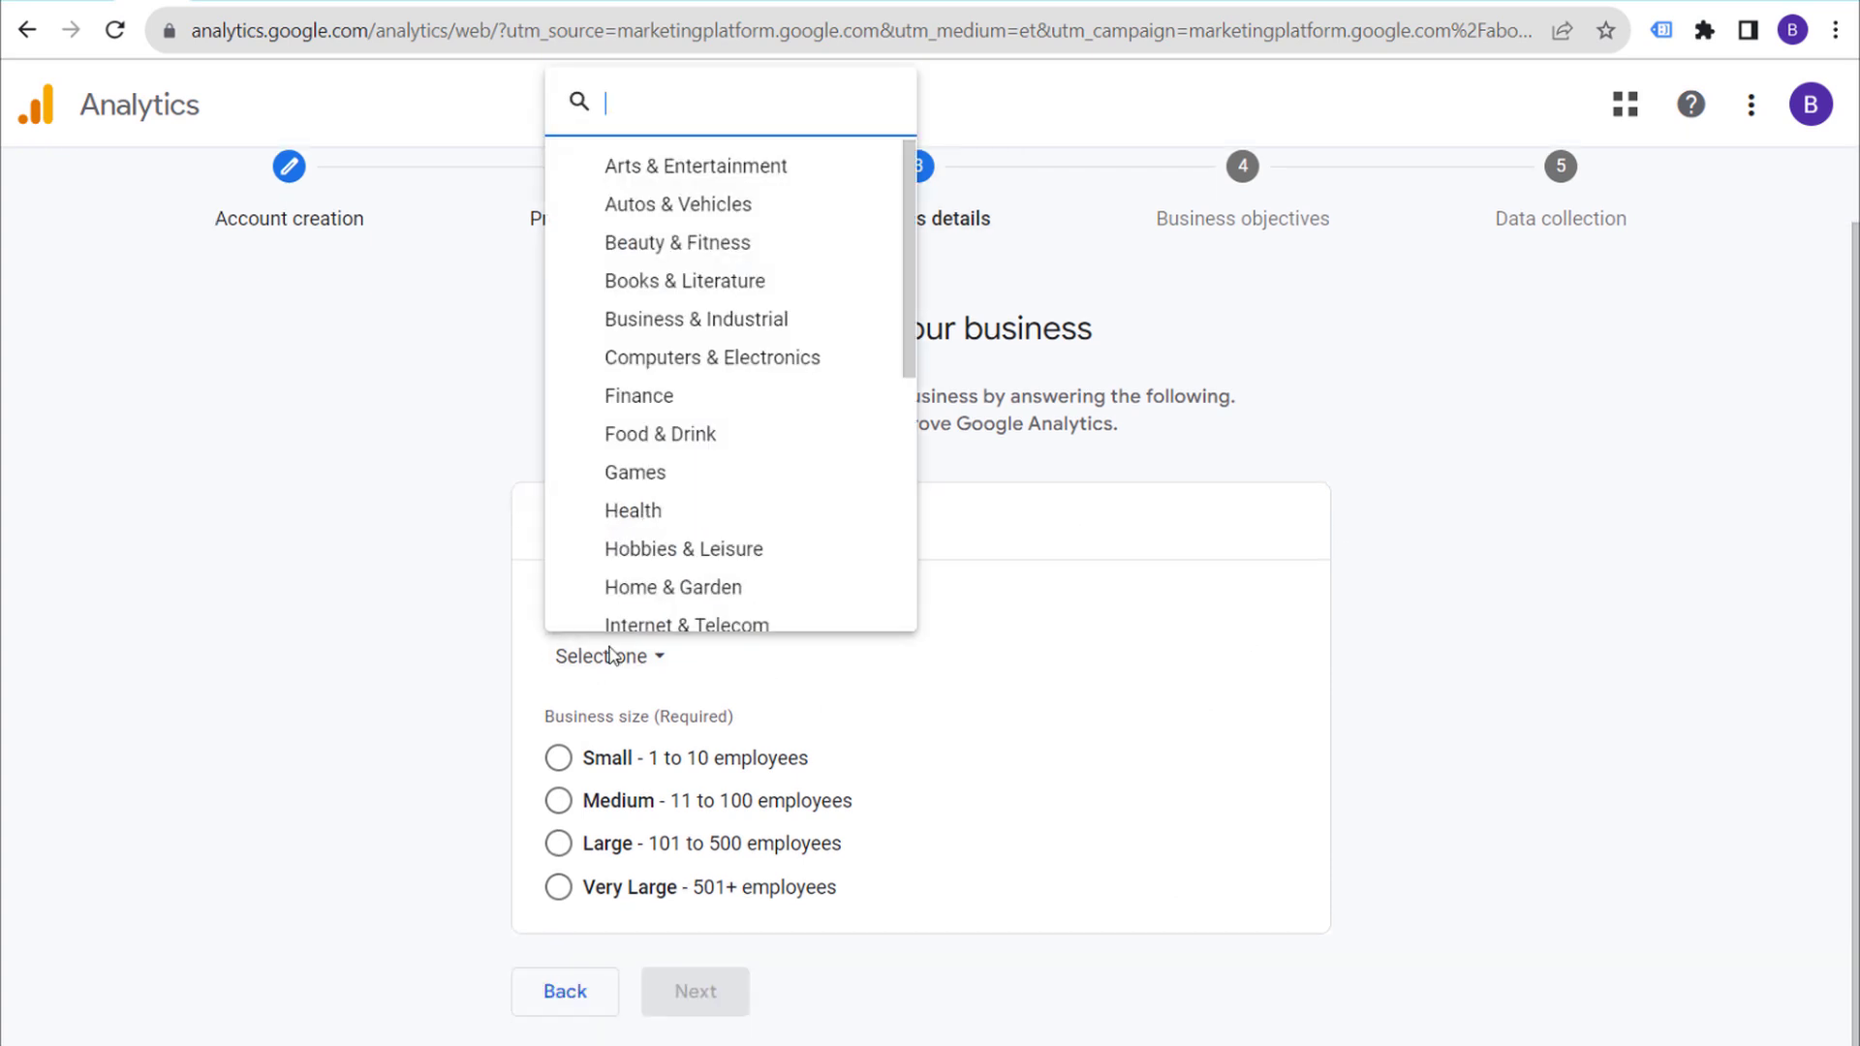
click(808, 555)
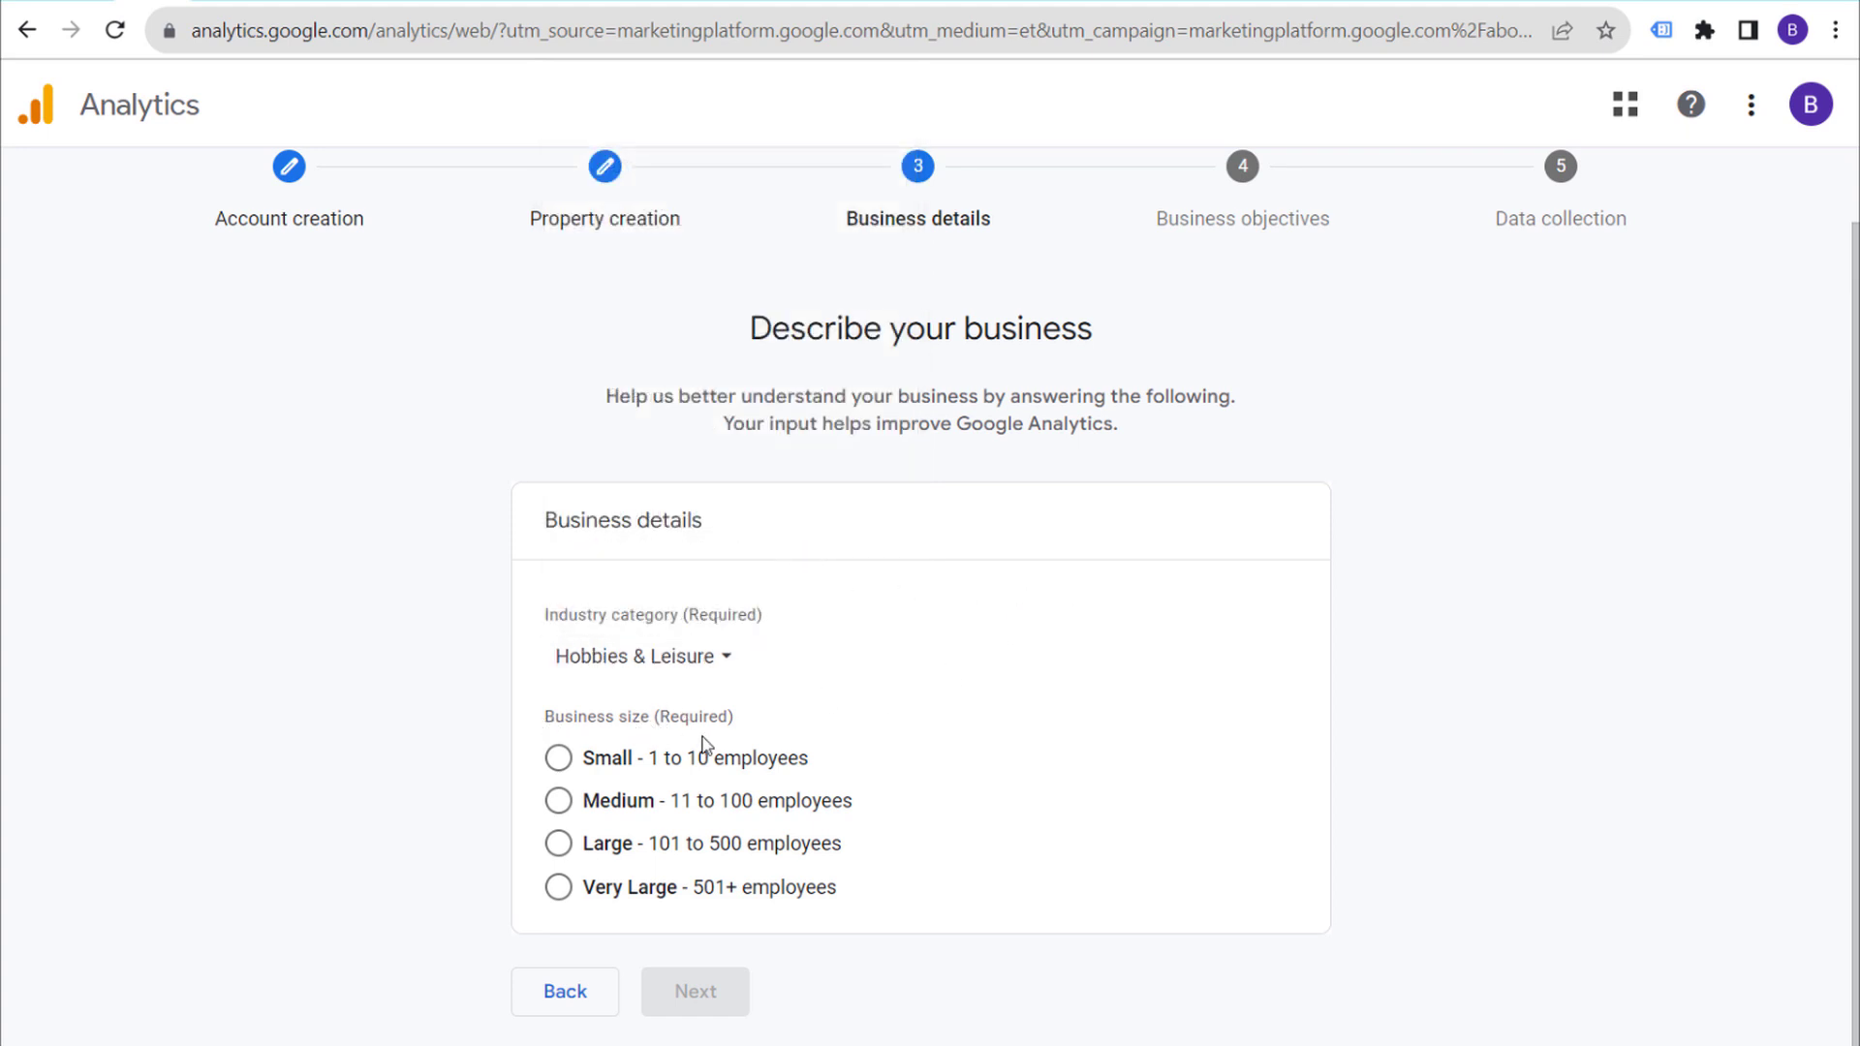
click(561, 761)
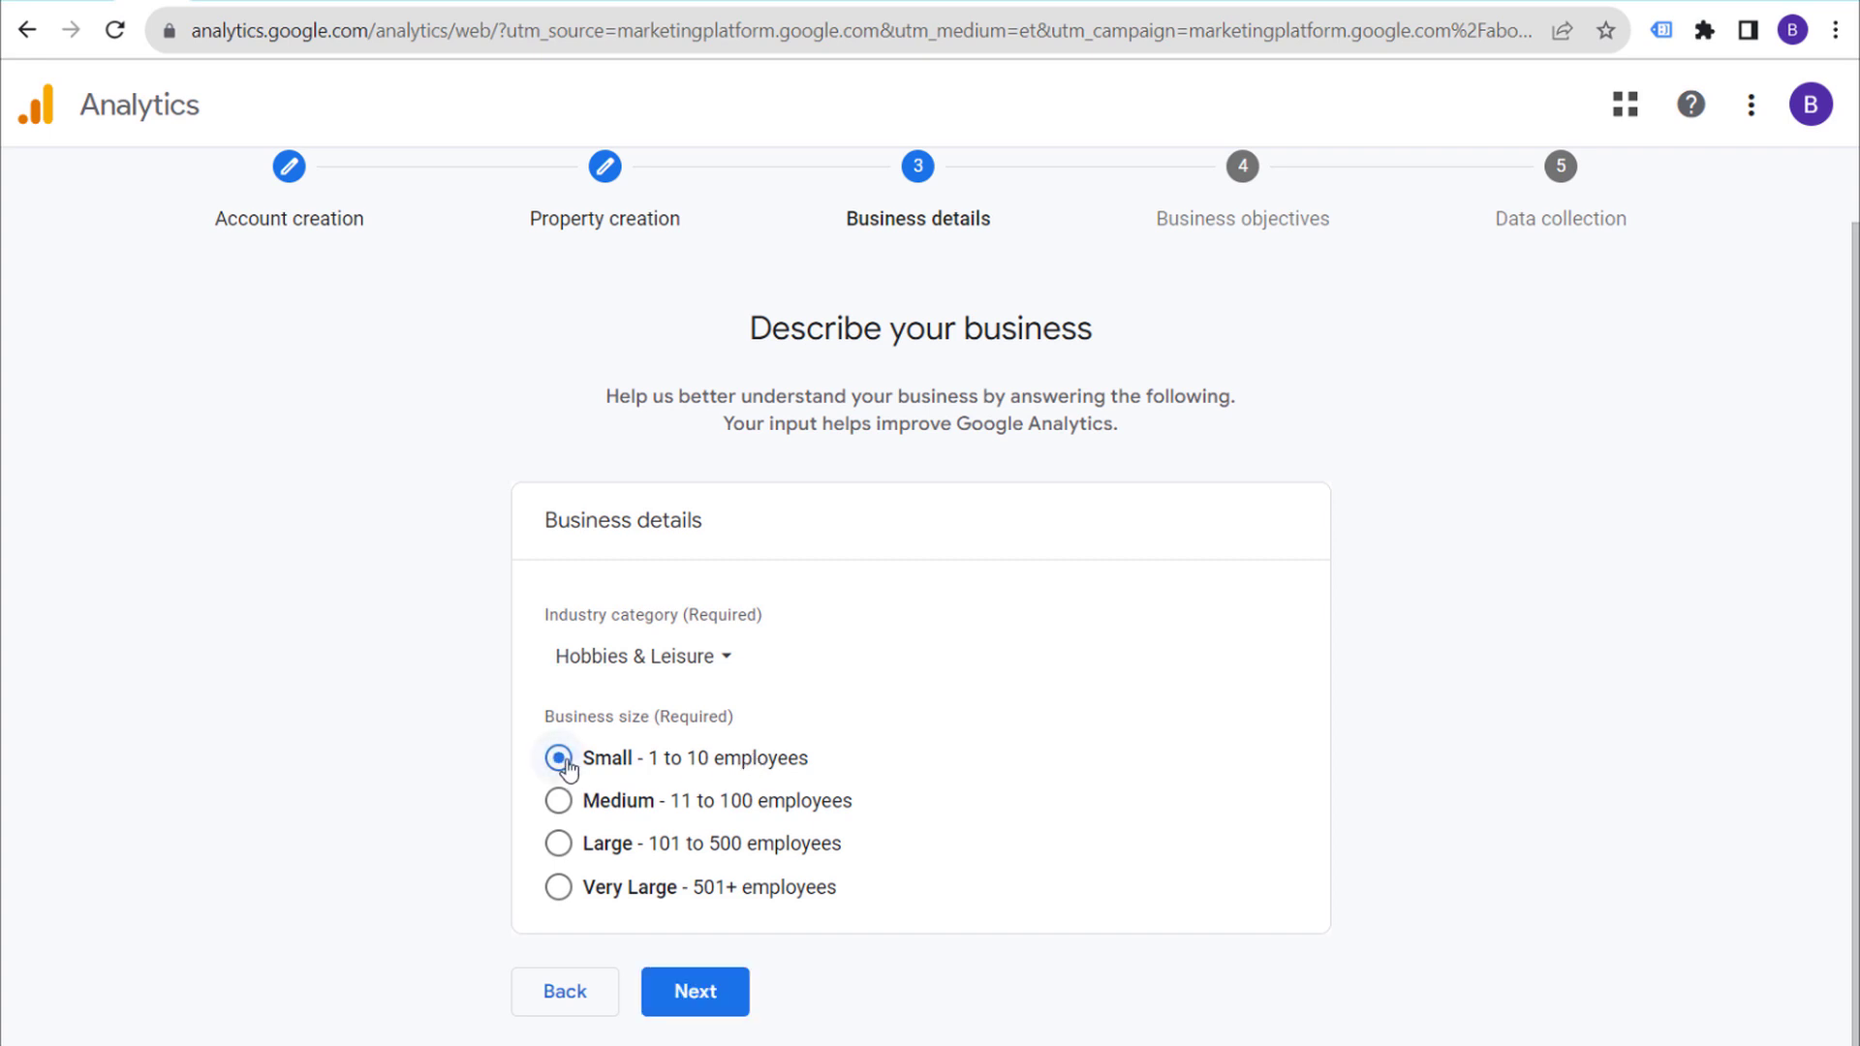
click(693, 990)
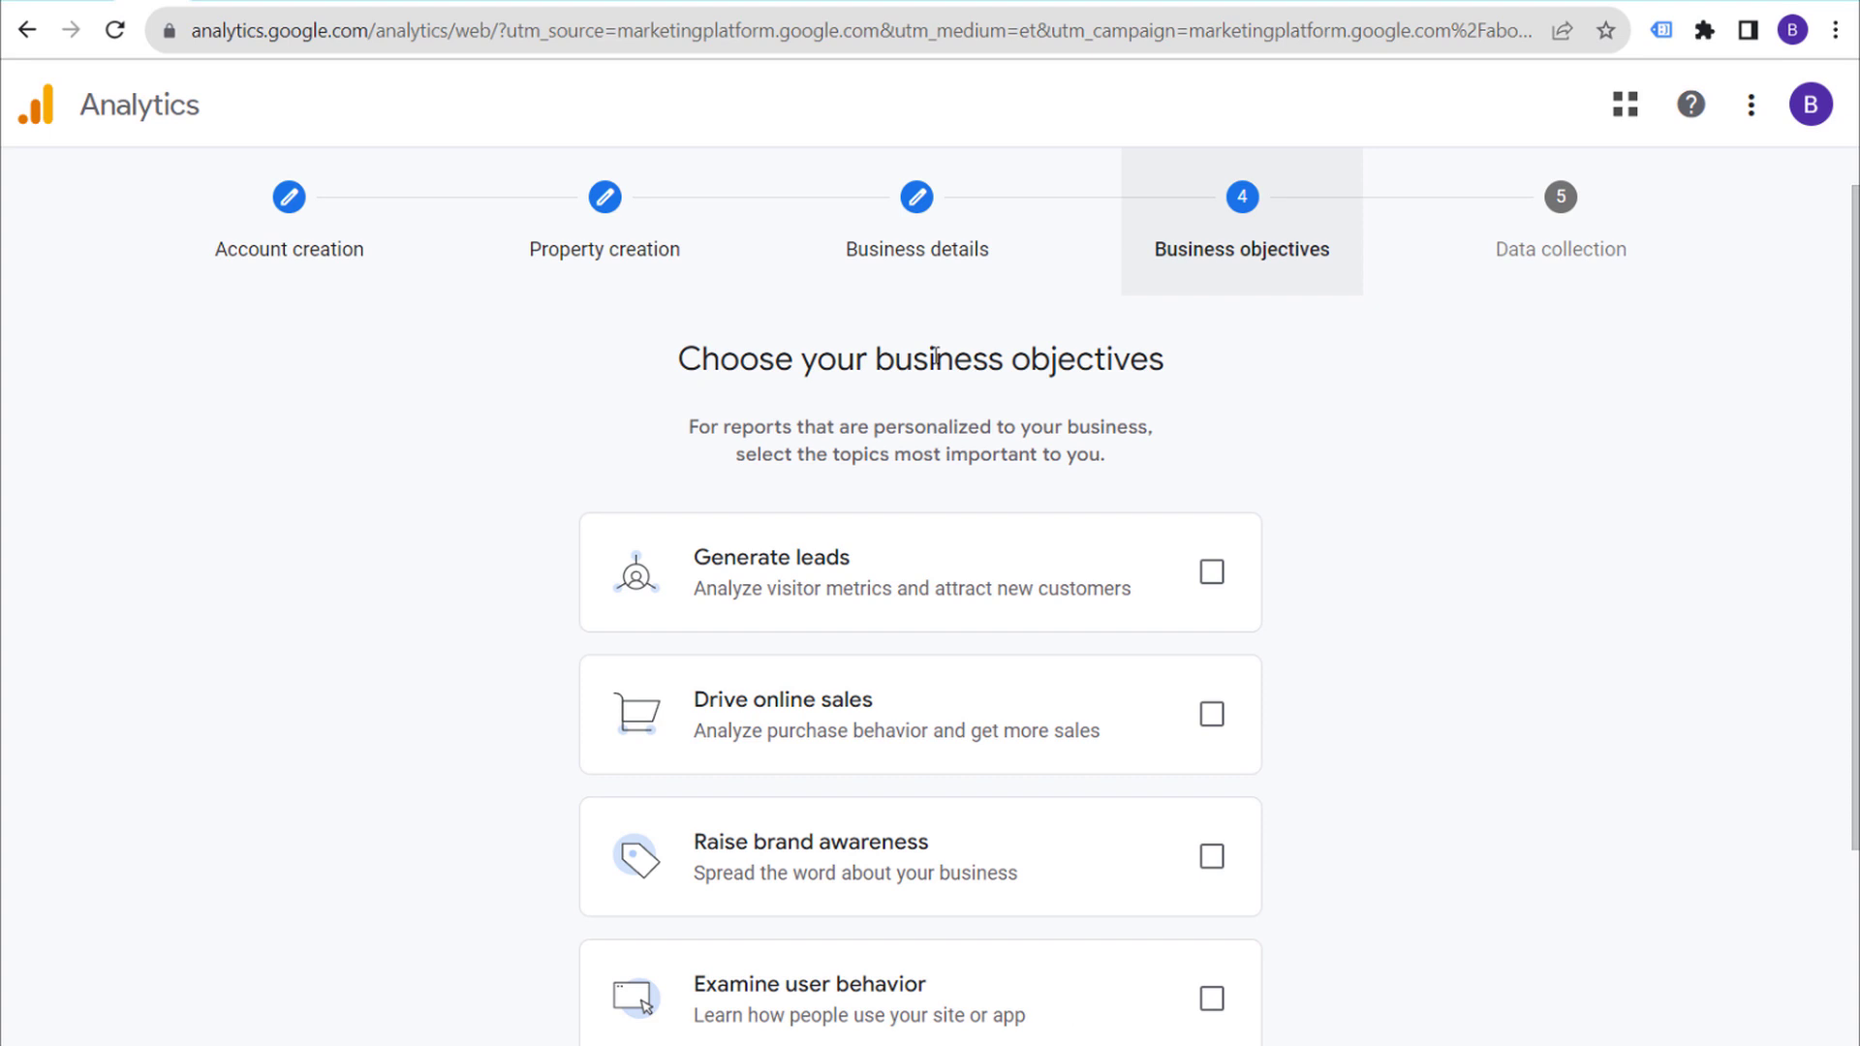
Step: Choose 'Get baseline reports' as the business objective and create the account
scroll(1410, 412, down, 3)
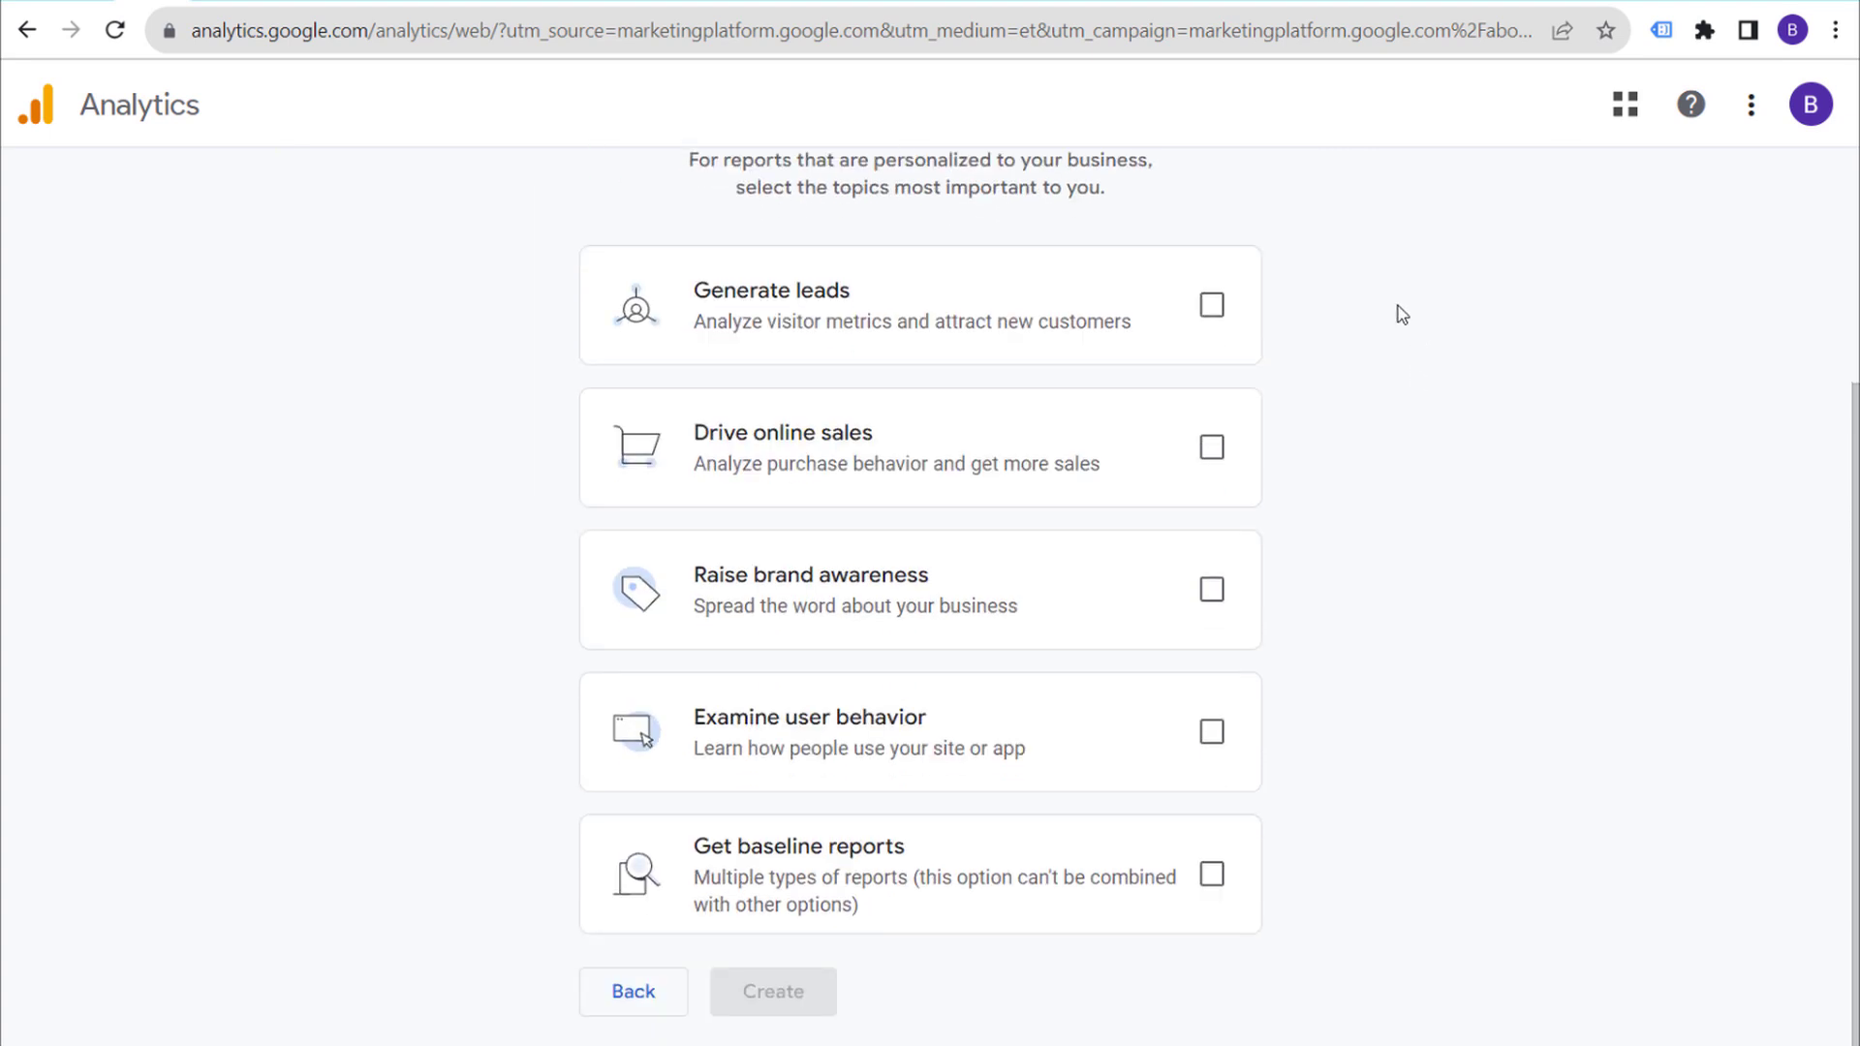
scroll(910, 236, up, 2)
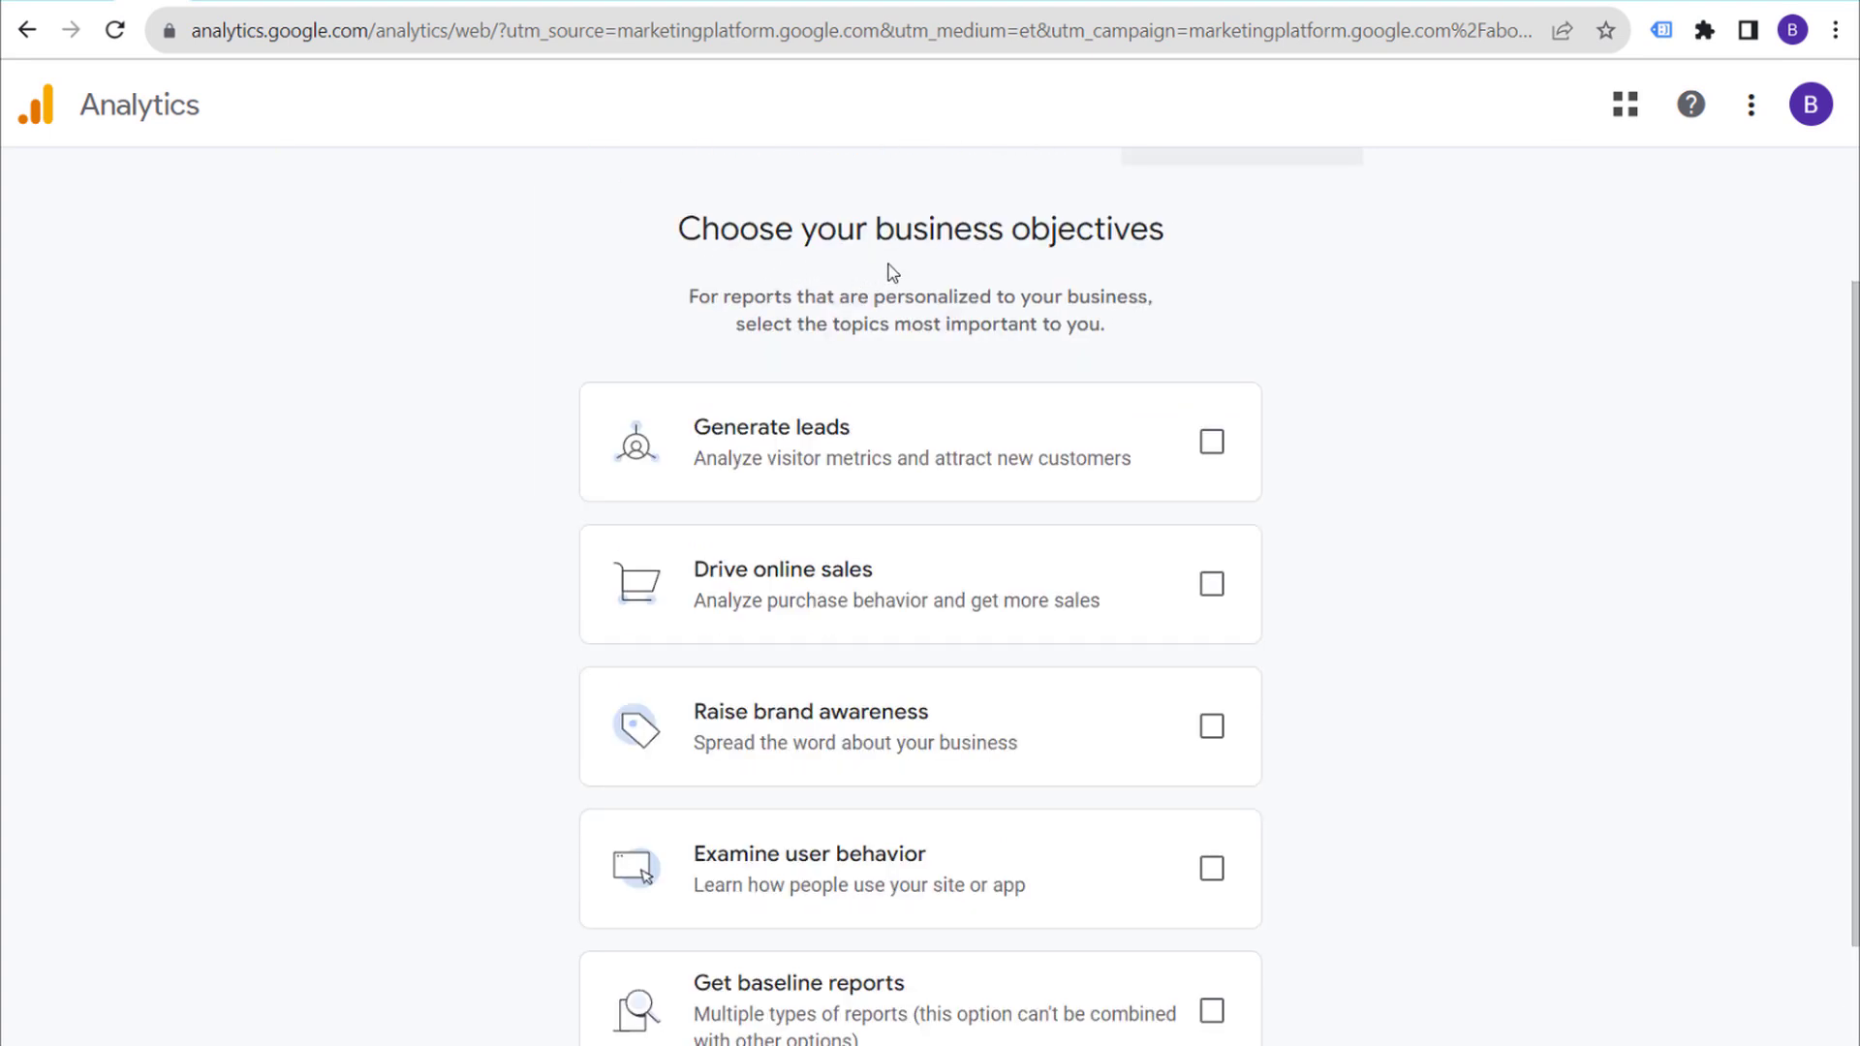
scroll(1308, 656, down, 2)
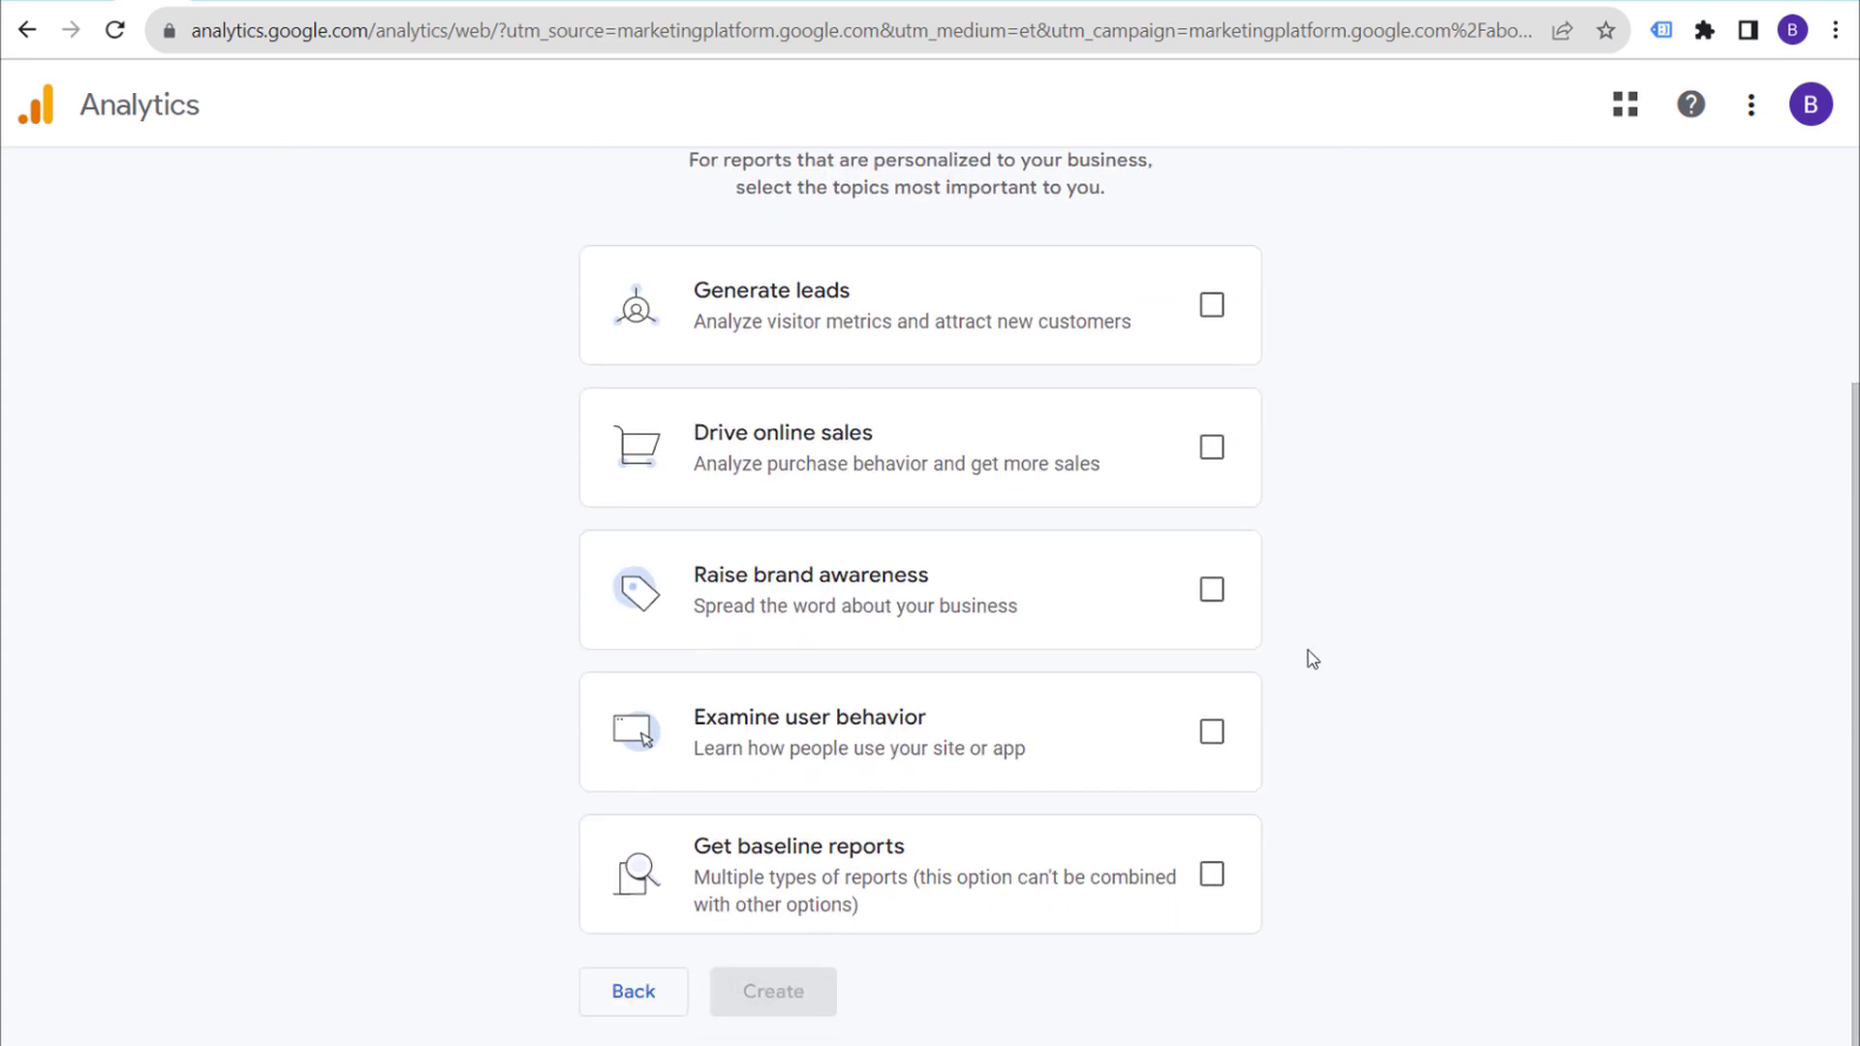
click(1216, 878)
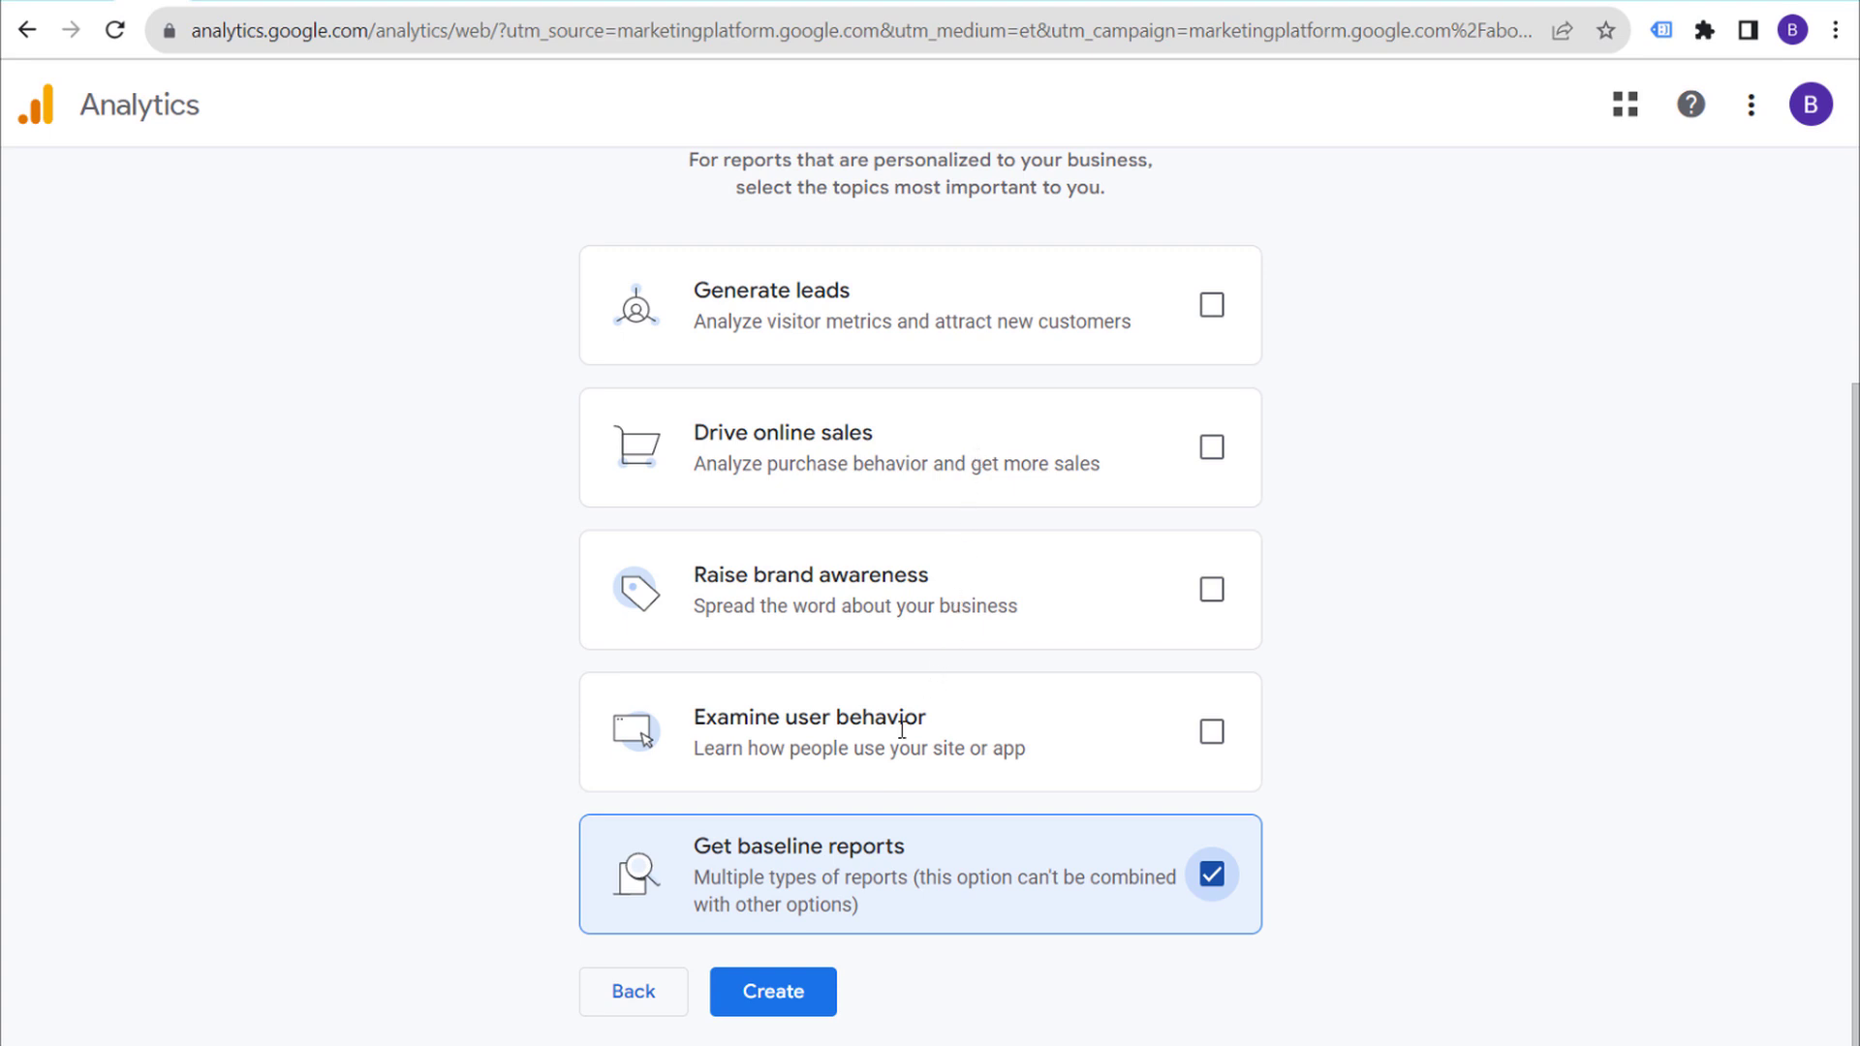
click(768, 992)
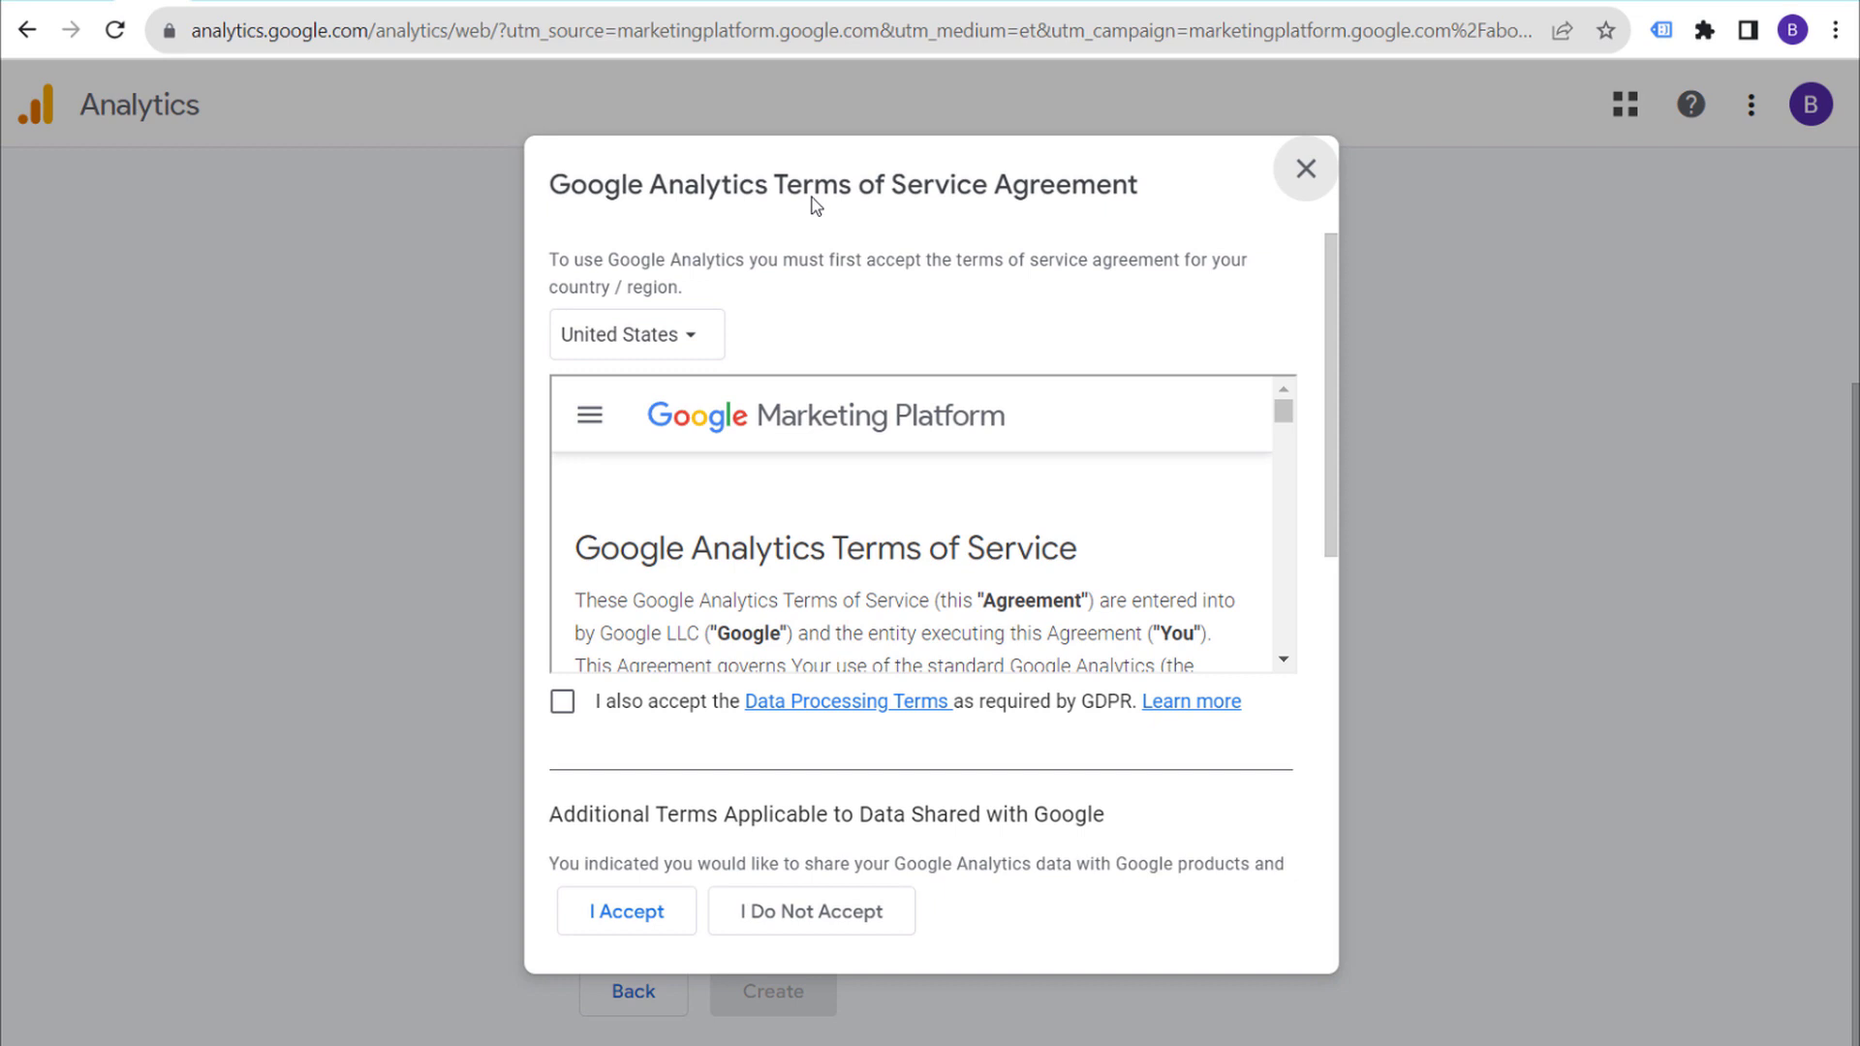
Step: Accept the Terms of Service with GDPR terms, then the Controller-Controller Data Protection Terms
click(561, 701)
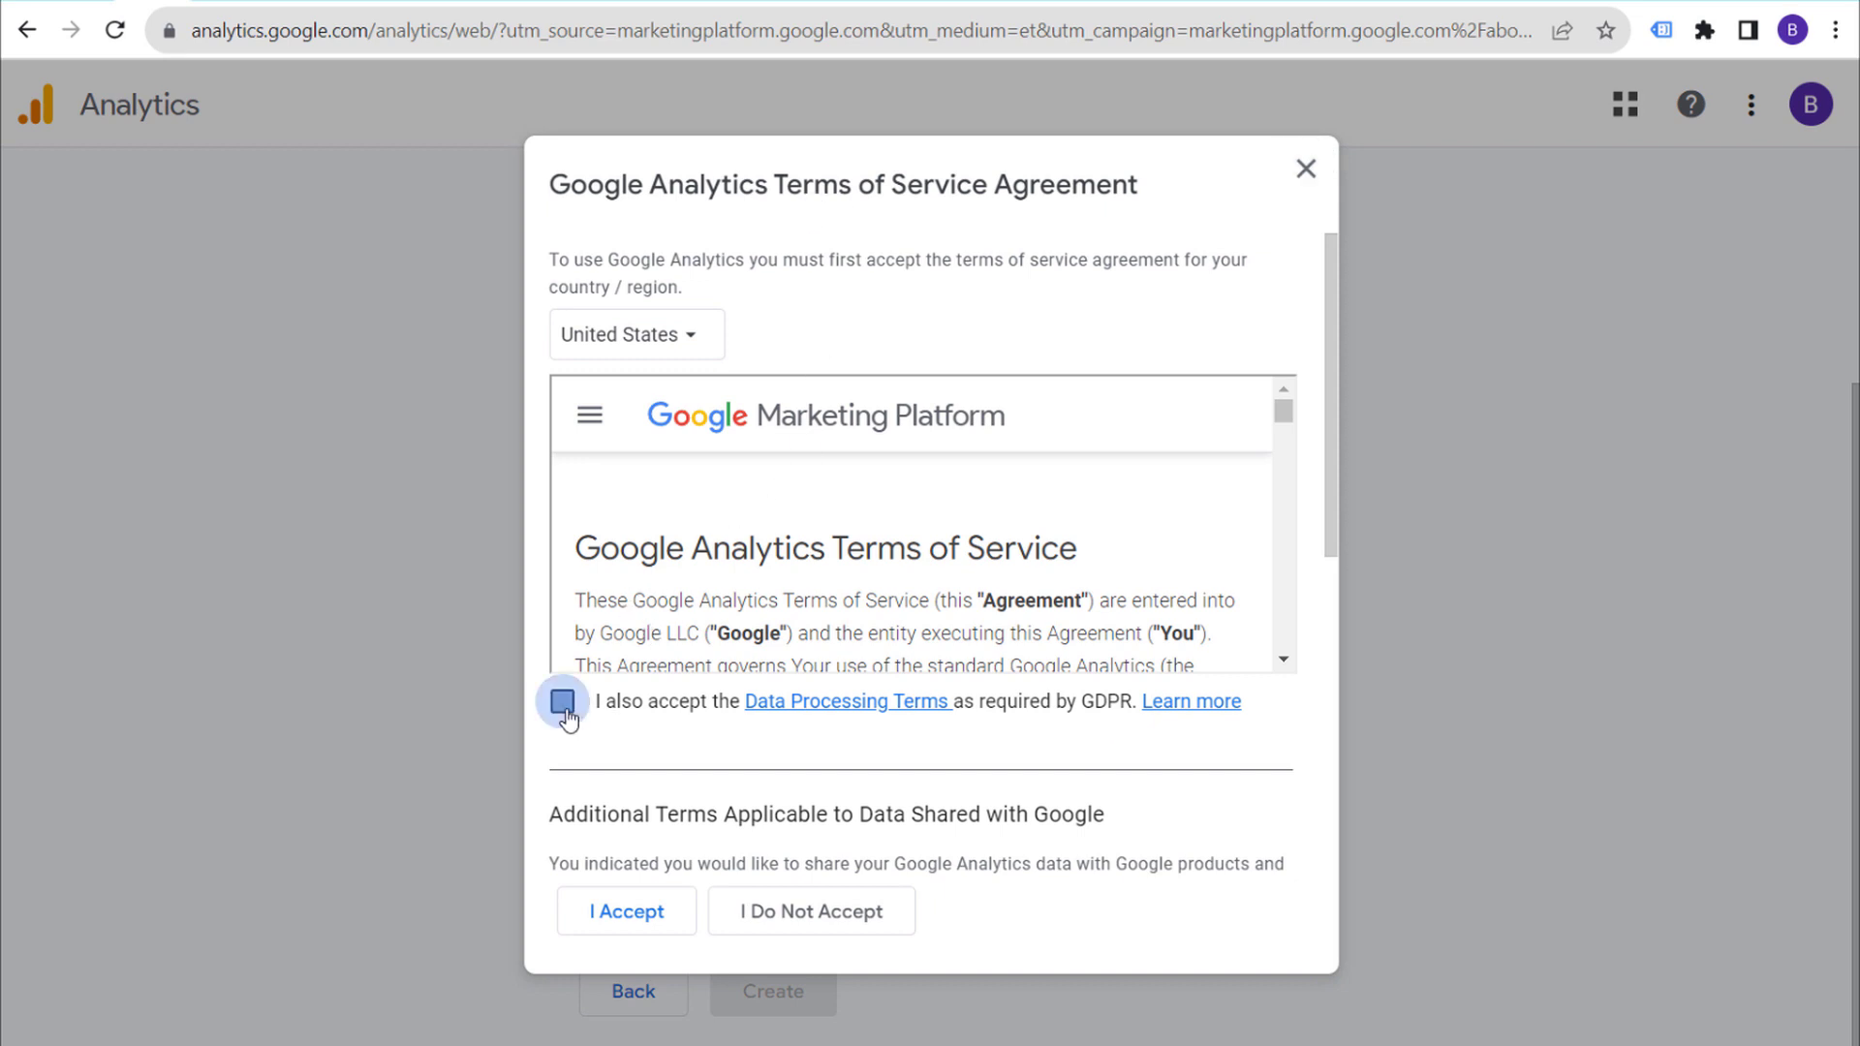
drag(1283, 411, 988, 712)
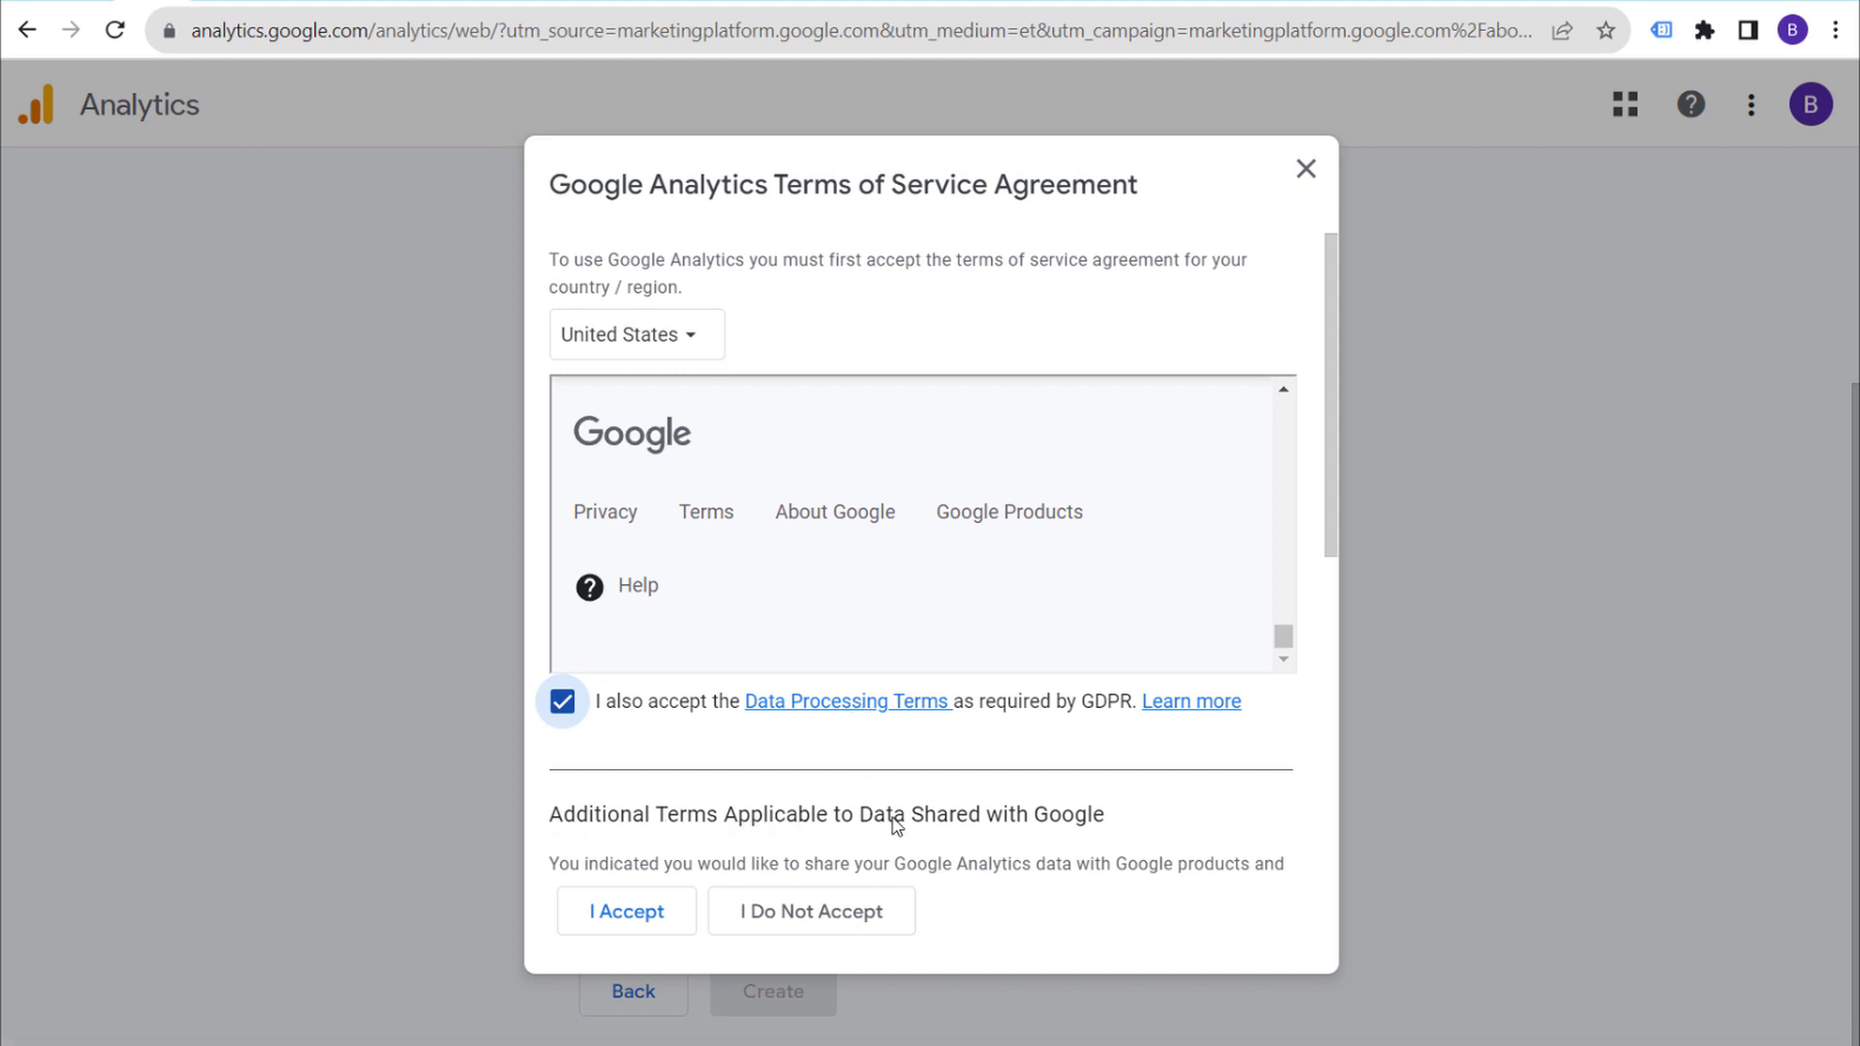
click(603, 905)
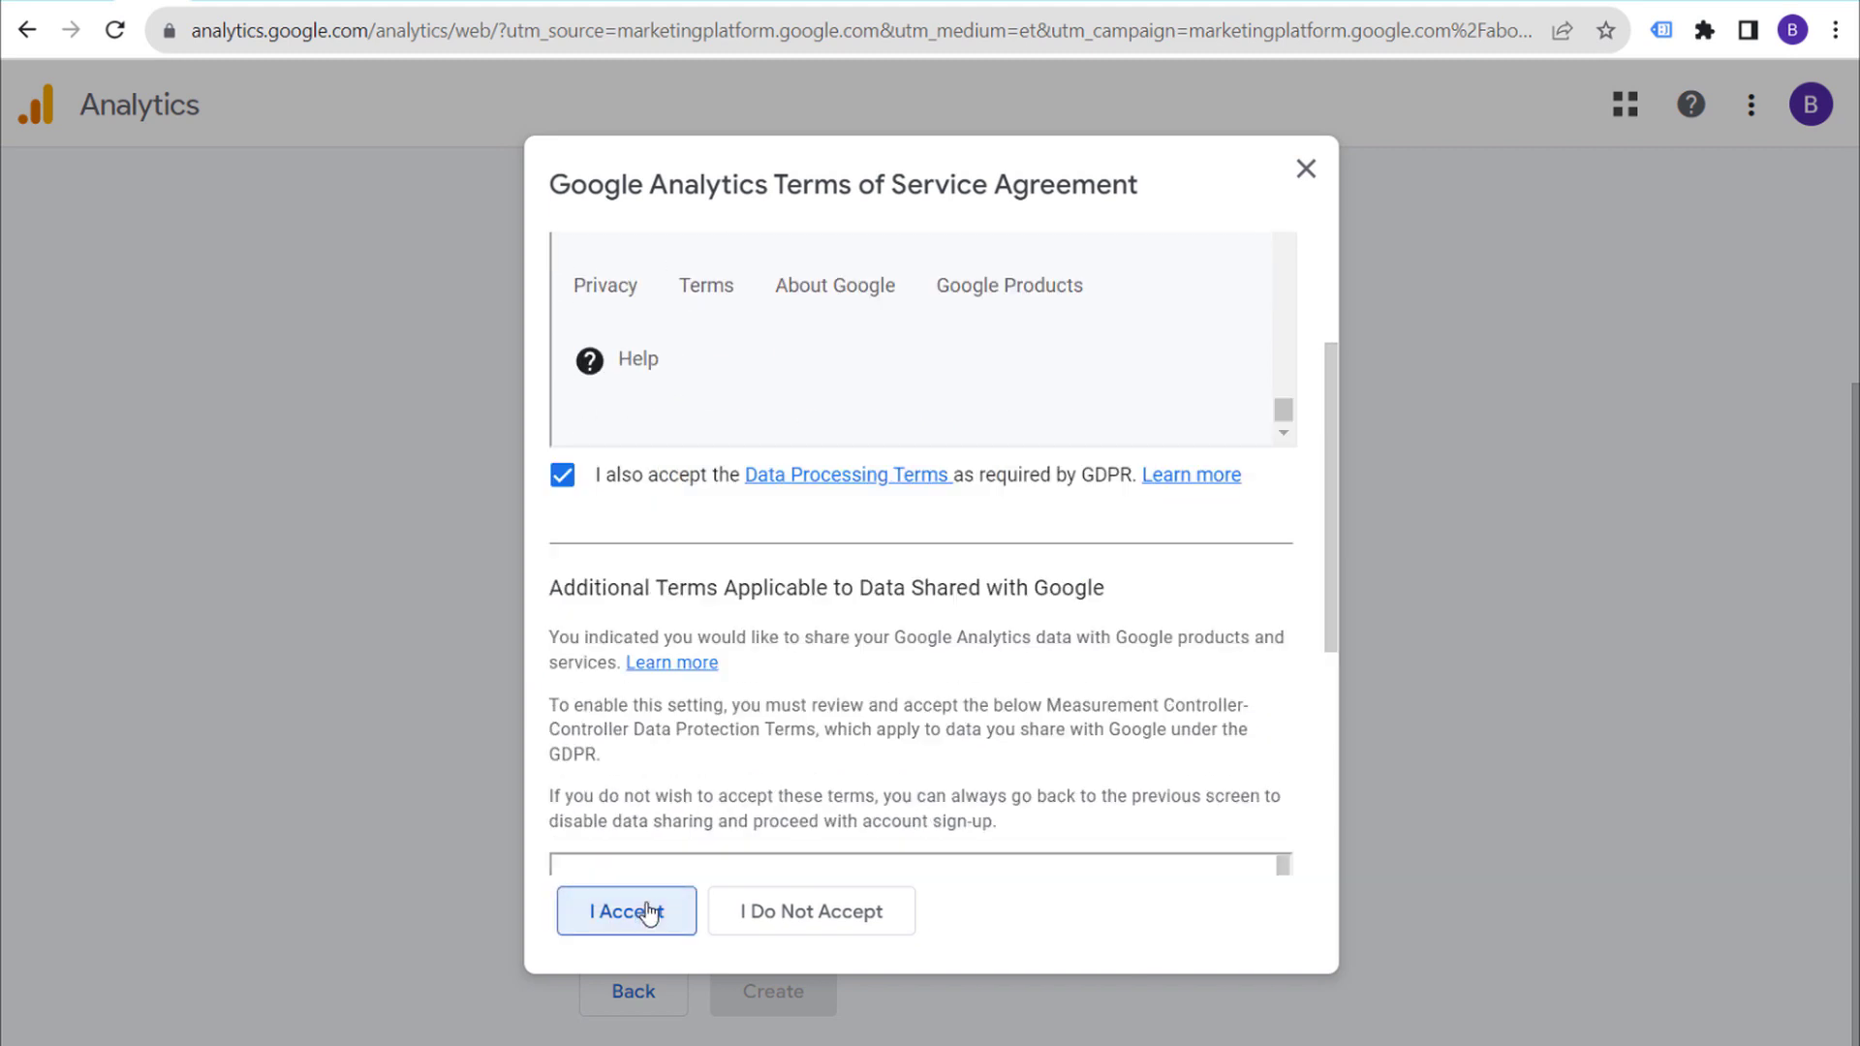
click(579, 766)
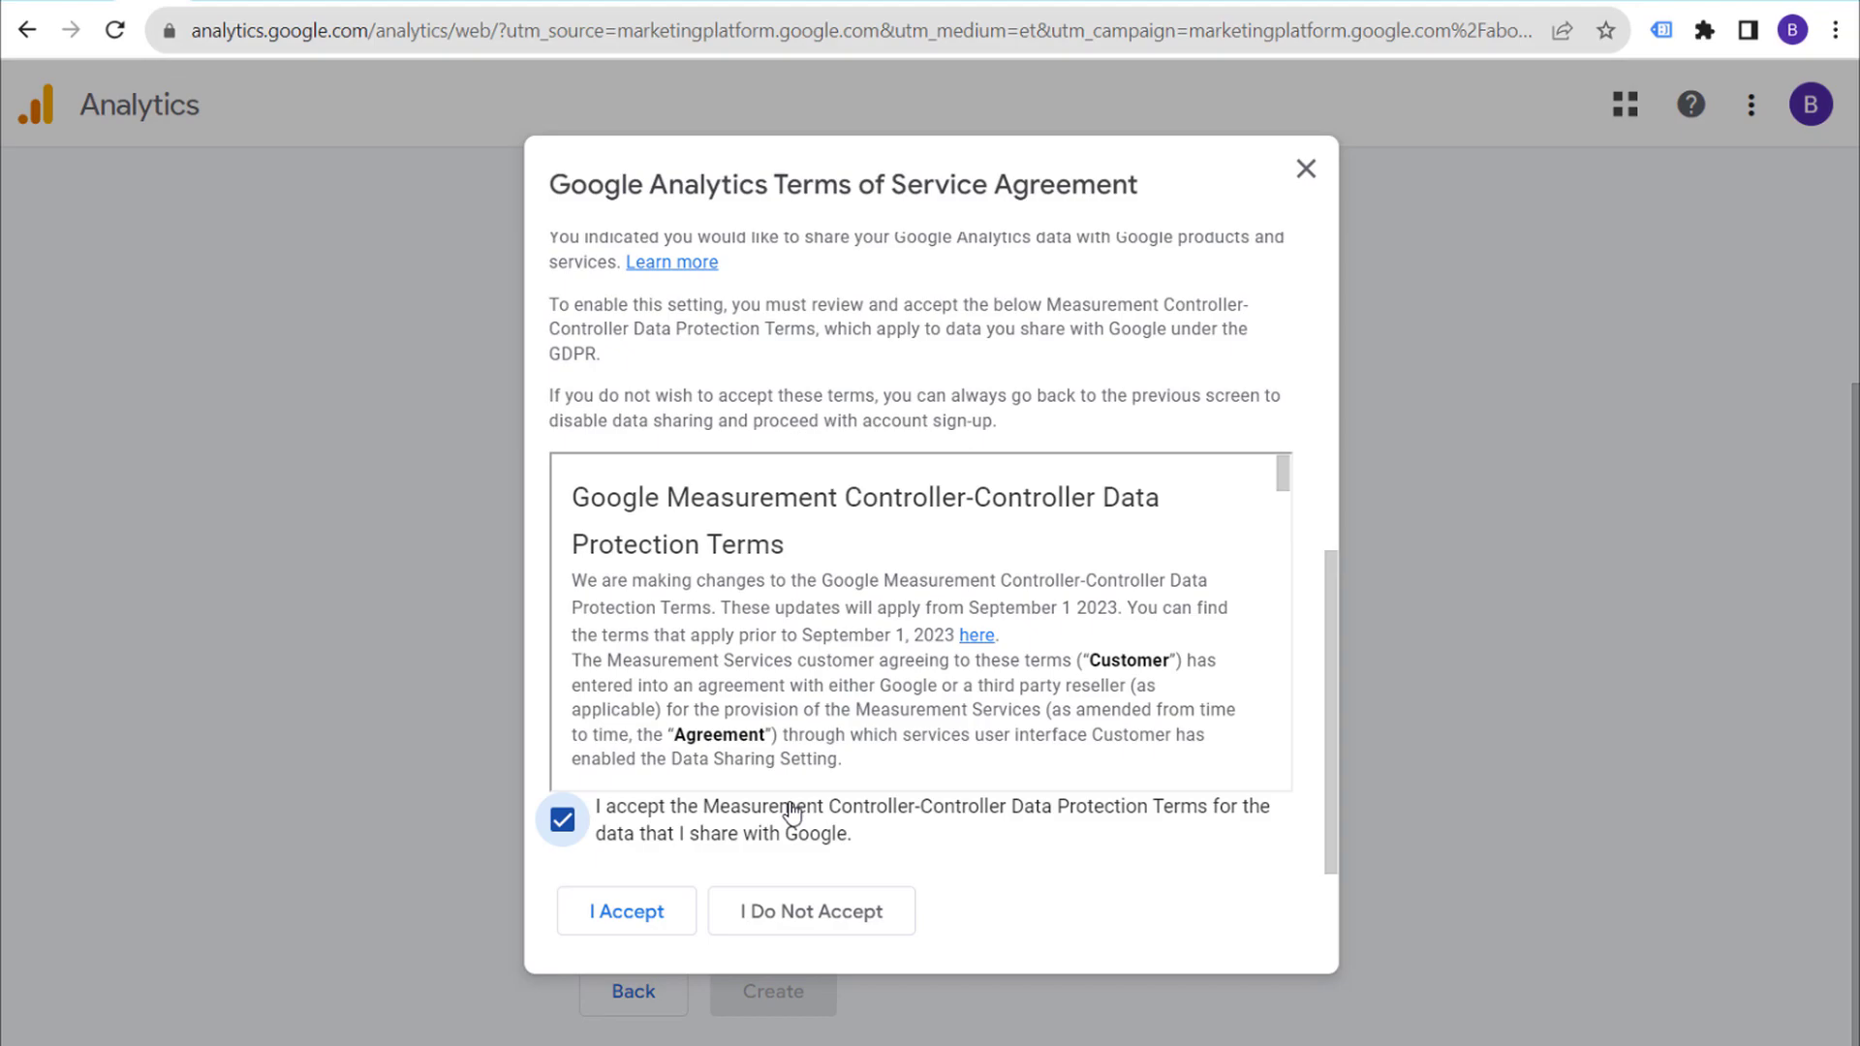
click(631, 911)
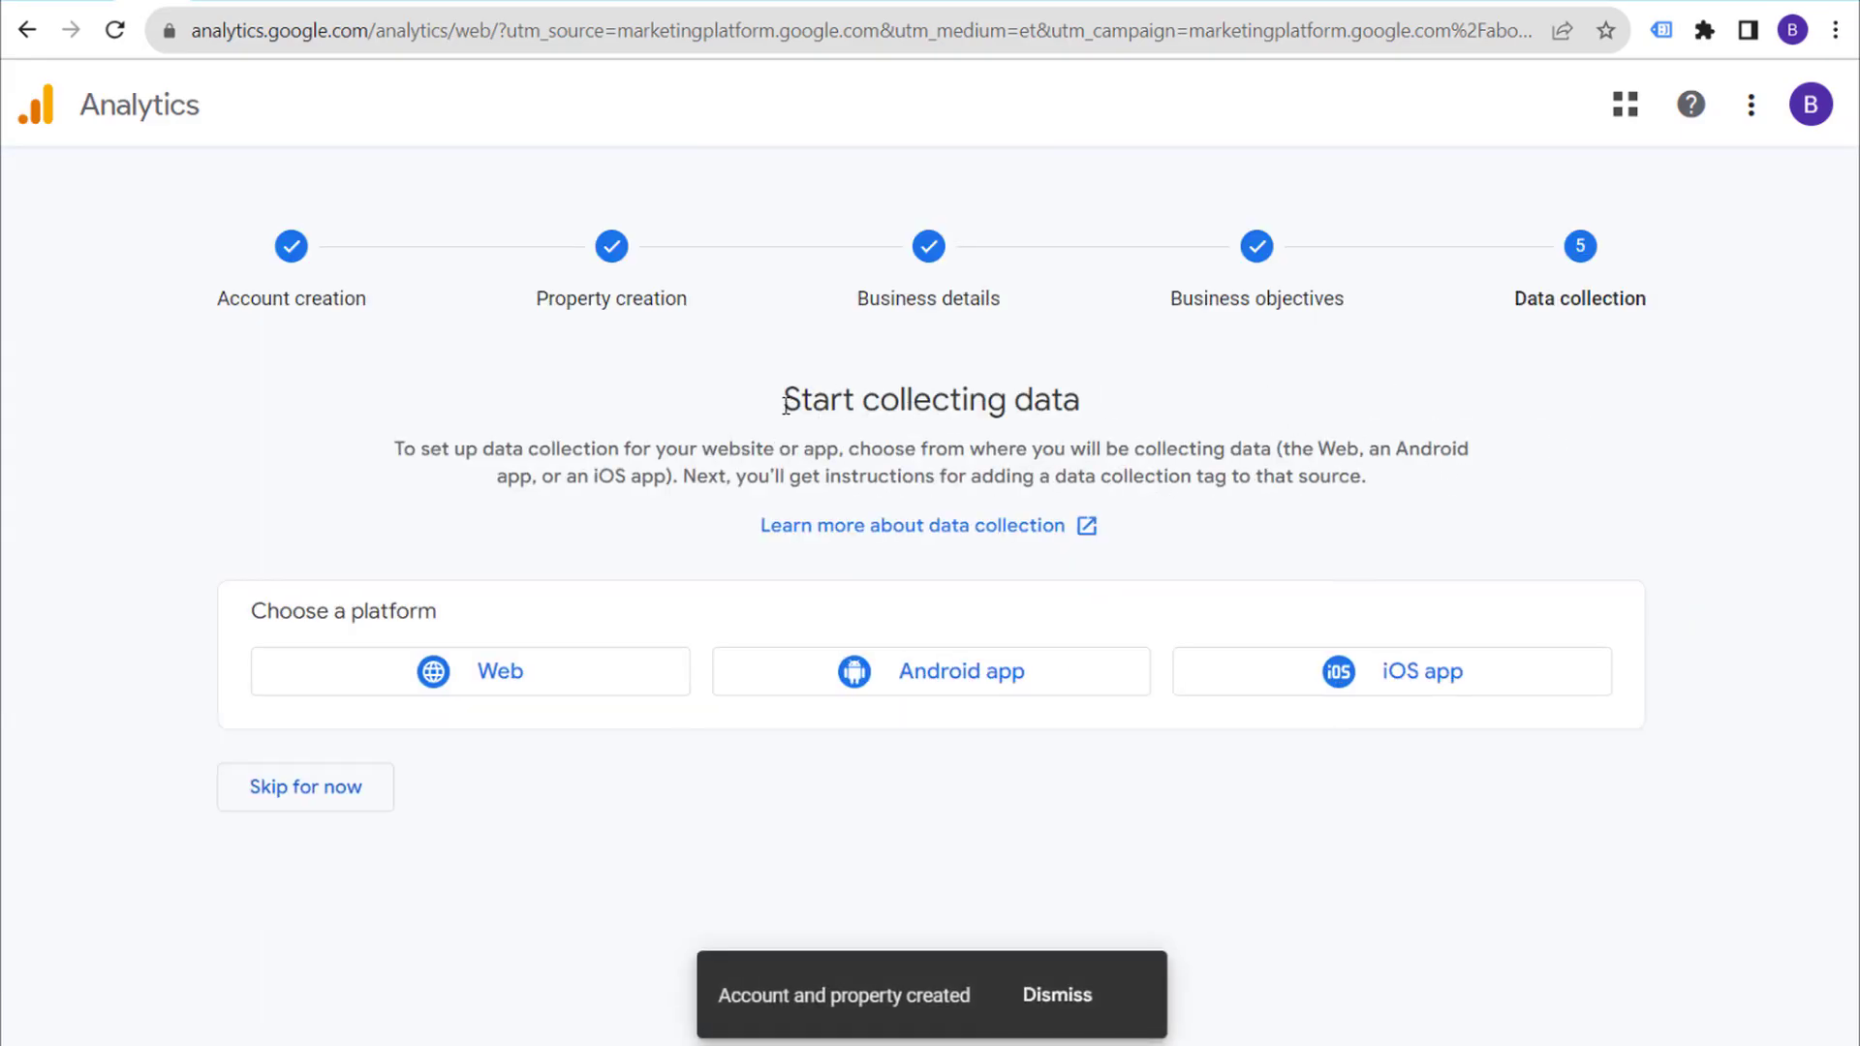
Step: Choose Web as the platform for the new data stream
drag(785, 405, 1141, 407)
click(1282, 414)
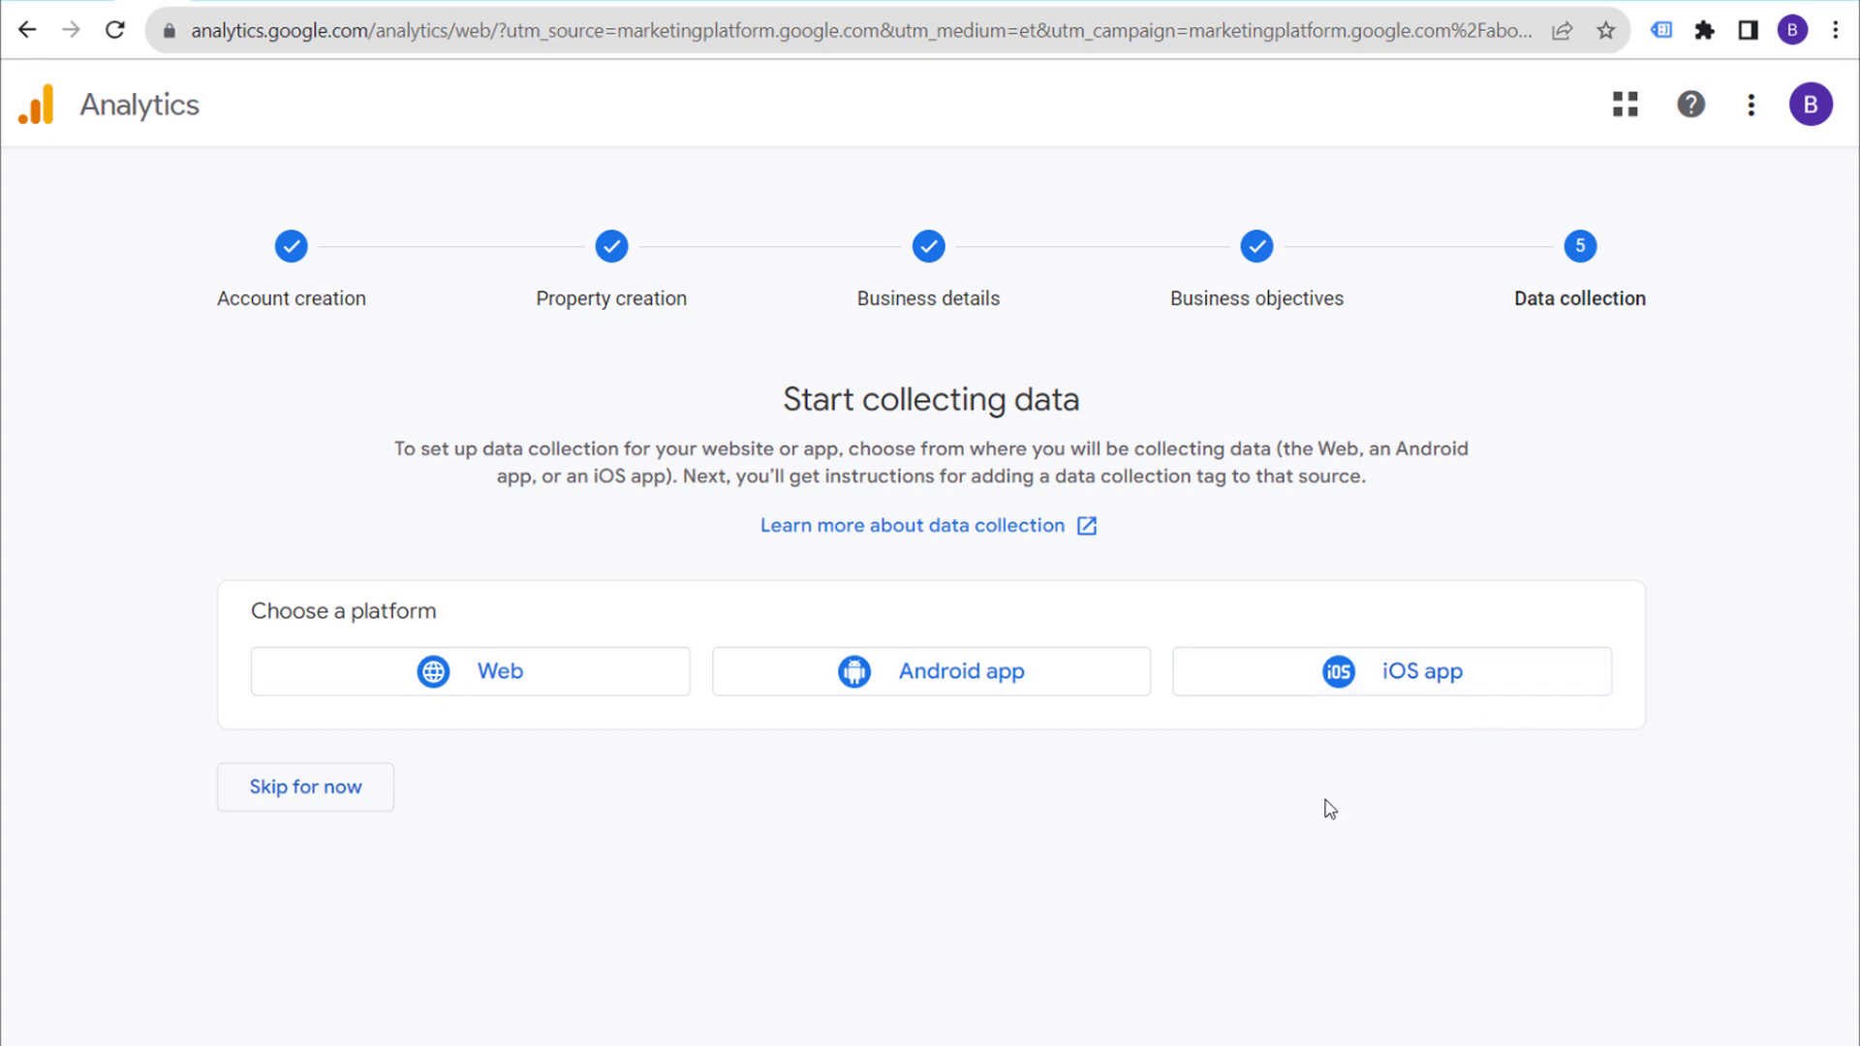
click(476, 681)
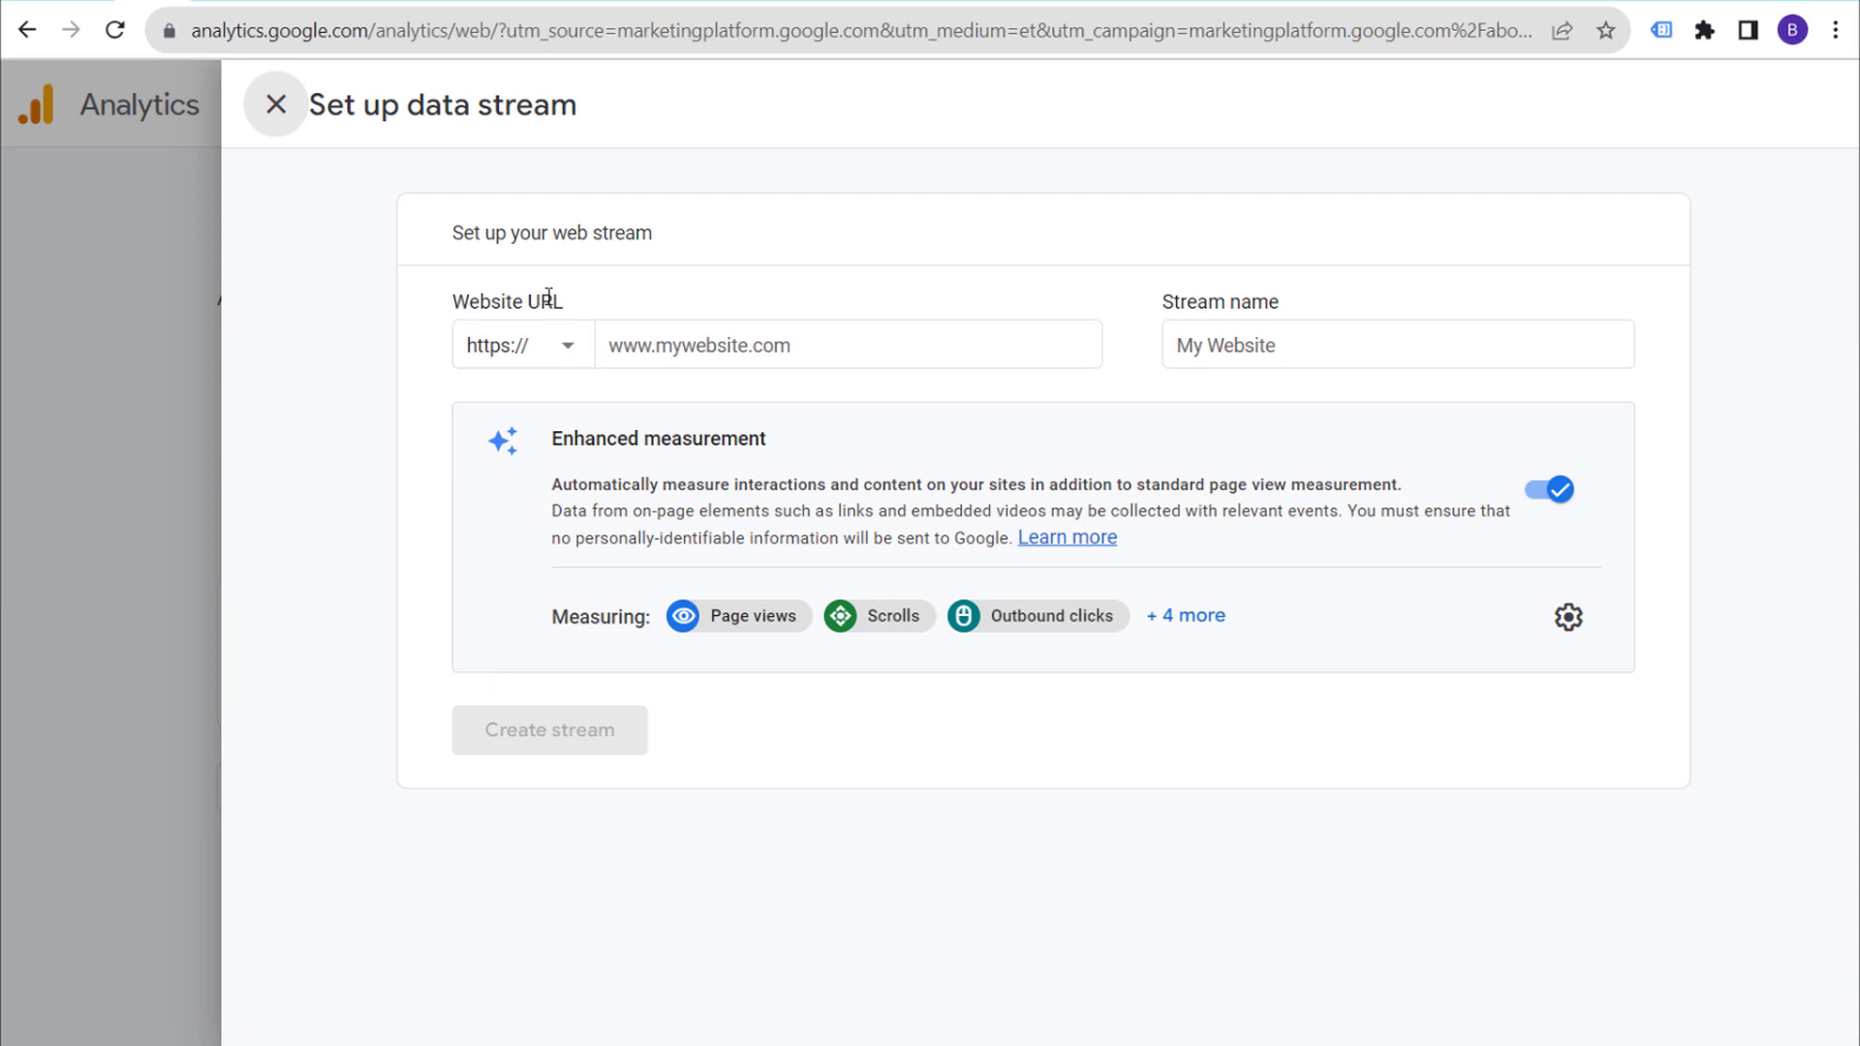
Step: Create a web stream for brickpop.com with the stream name 'BrickPop.com'
click(733, 356)
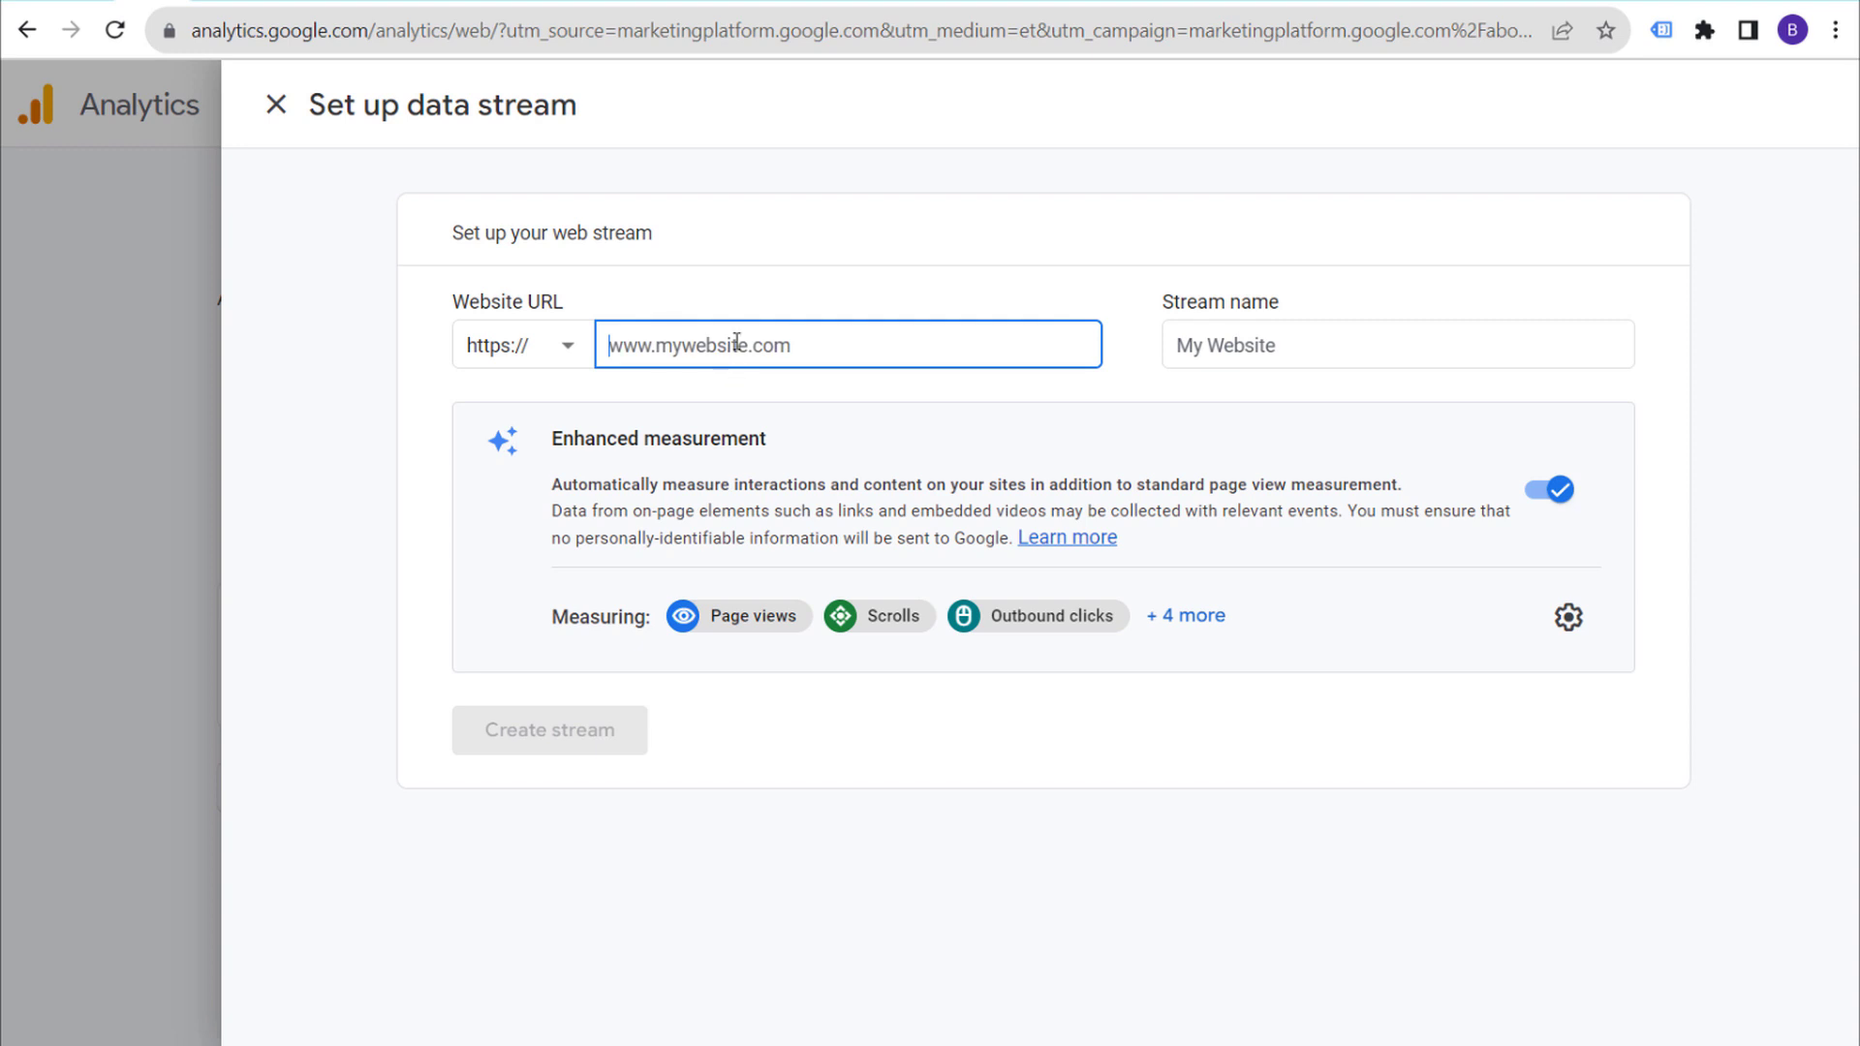
text(brickpop.com)
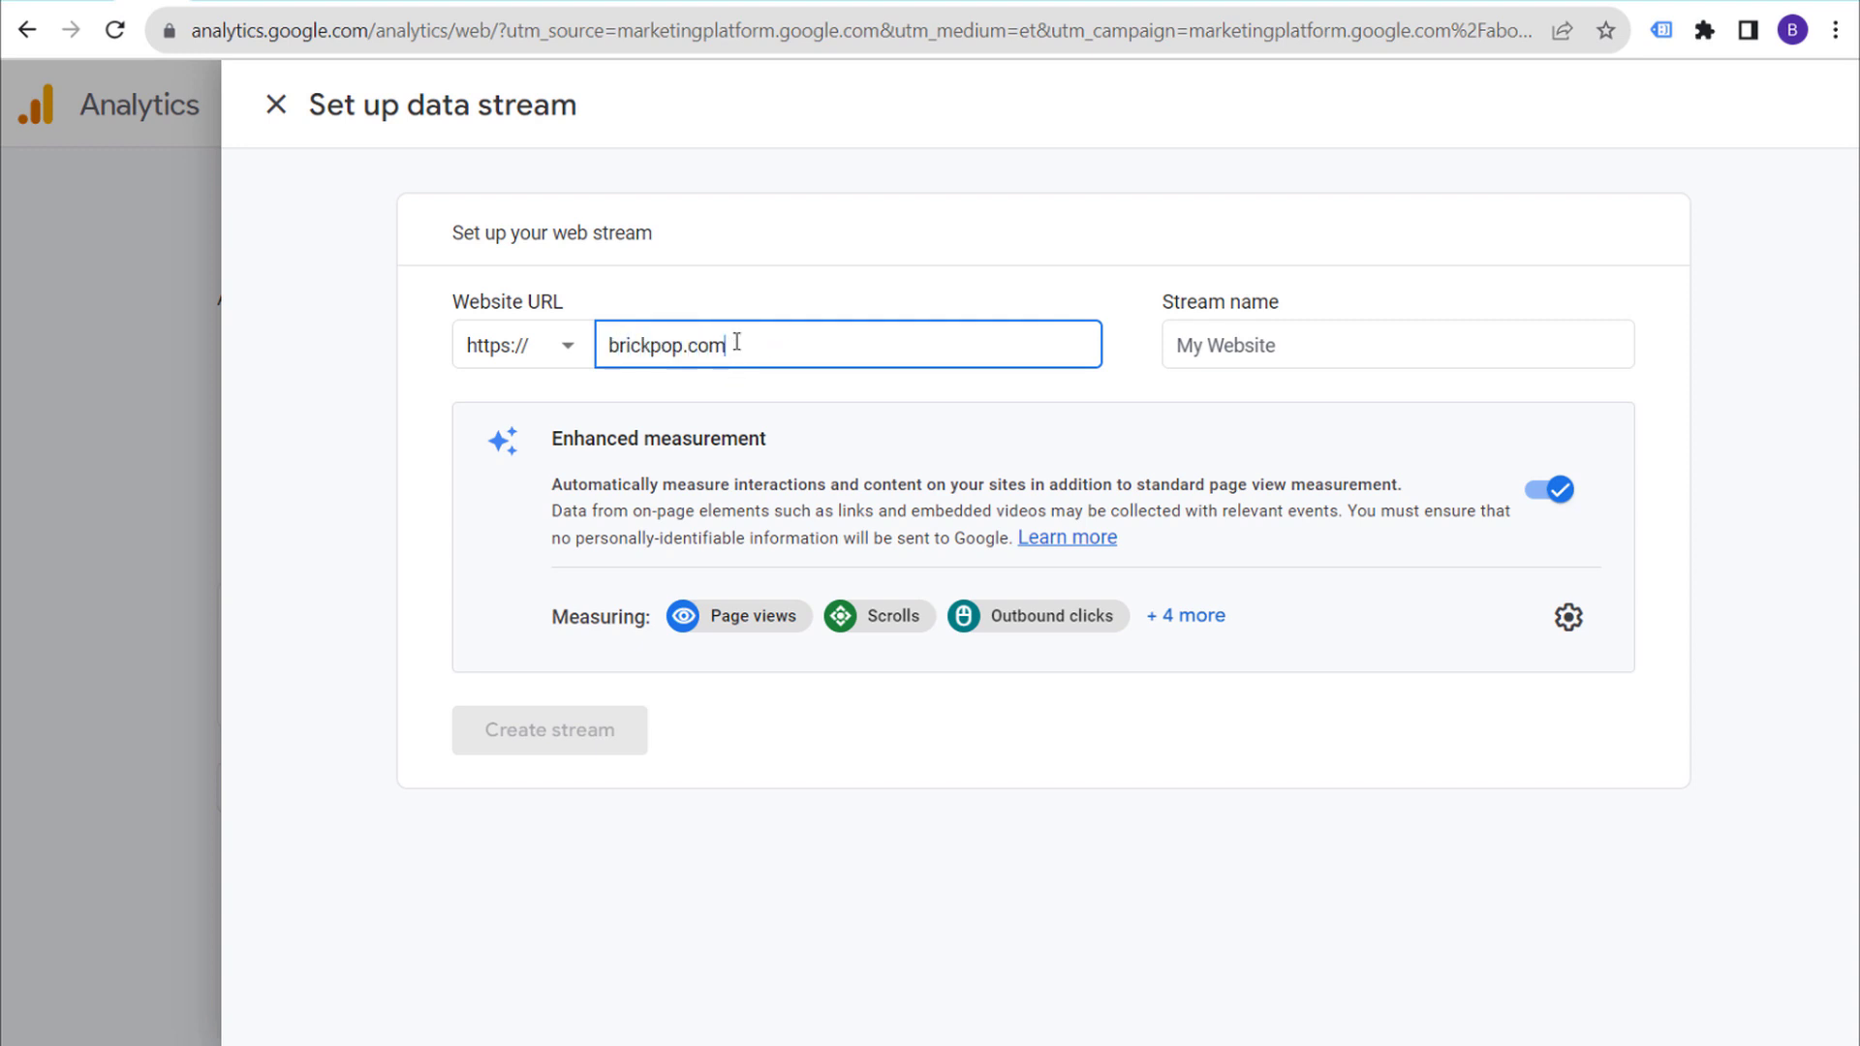
key(Tab)
text(Brick)
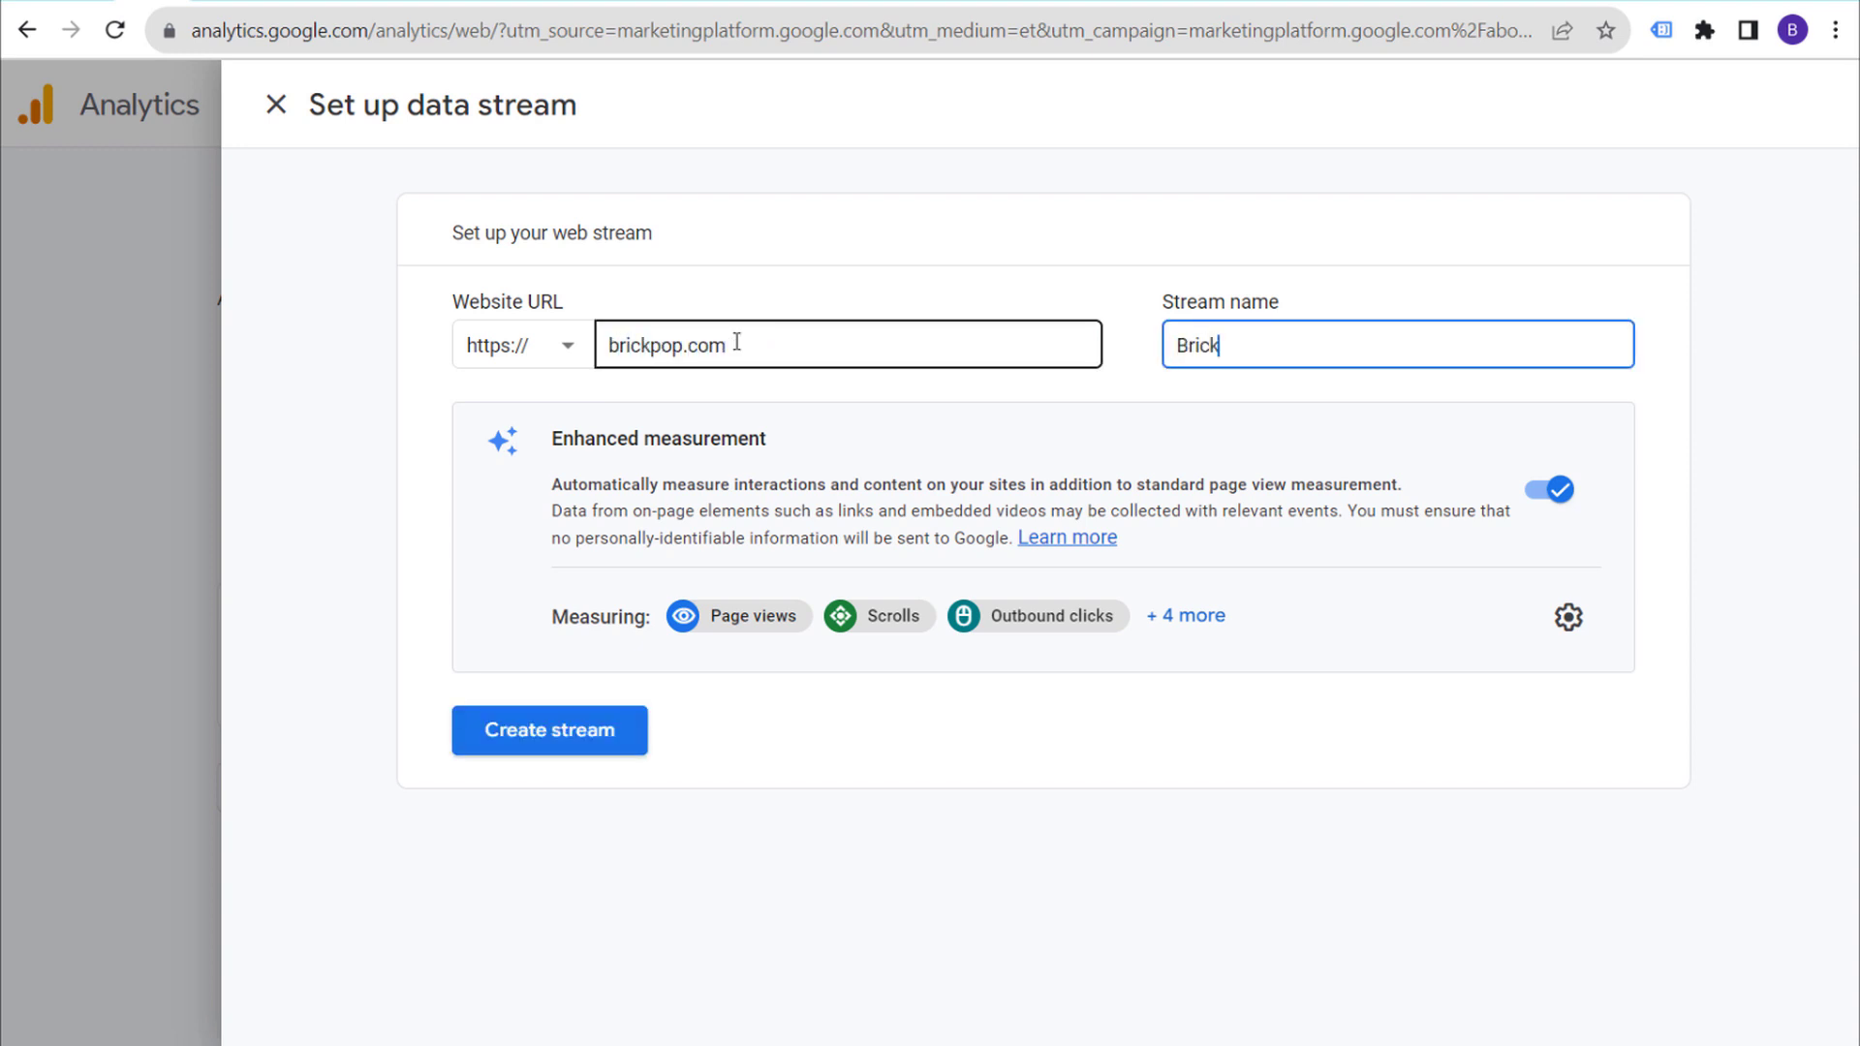
text(Pop.com)
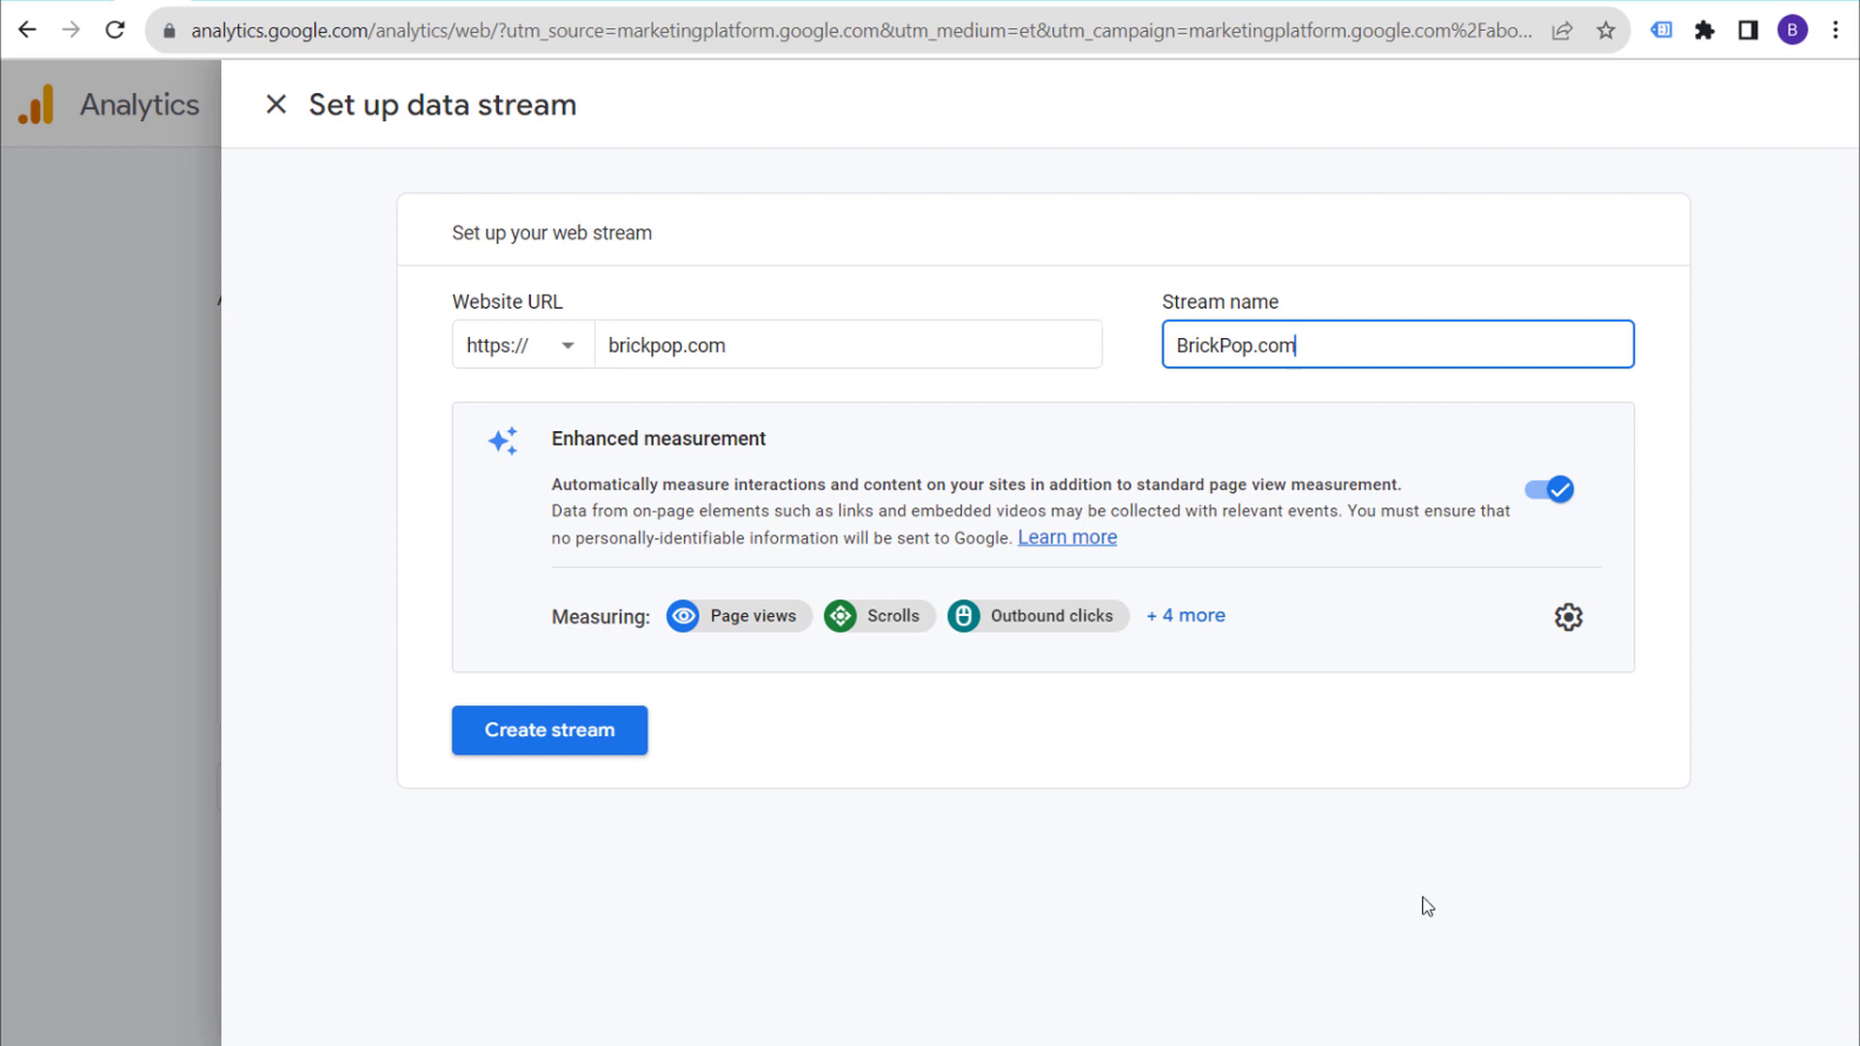
click(1420, 896)
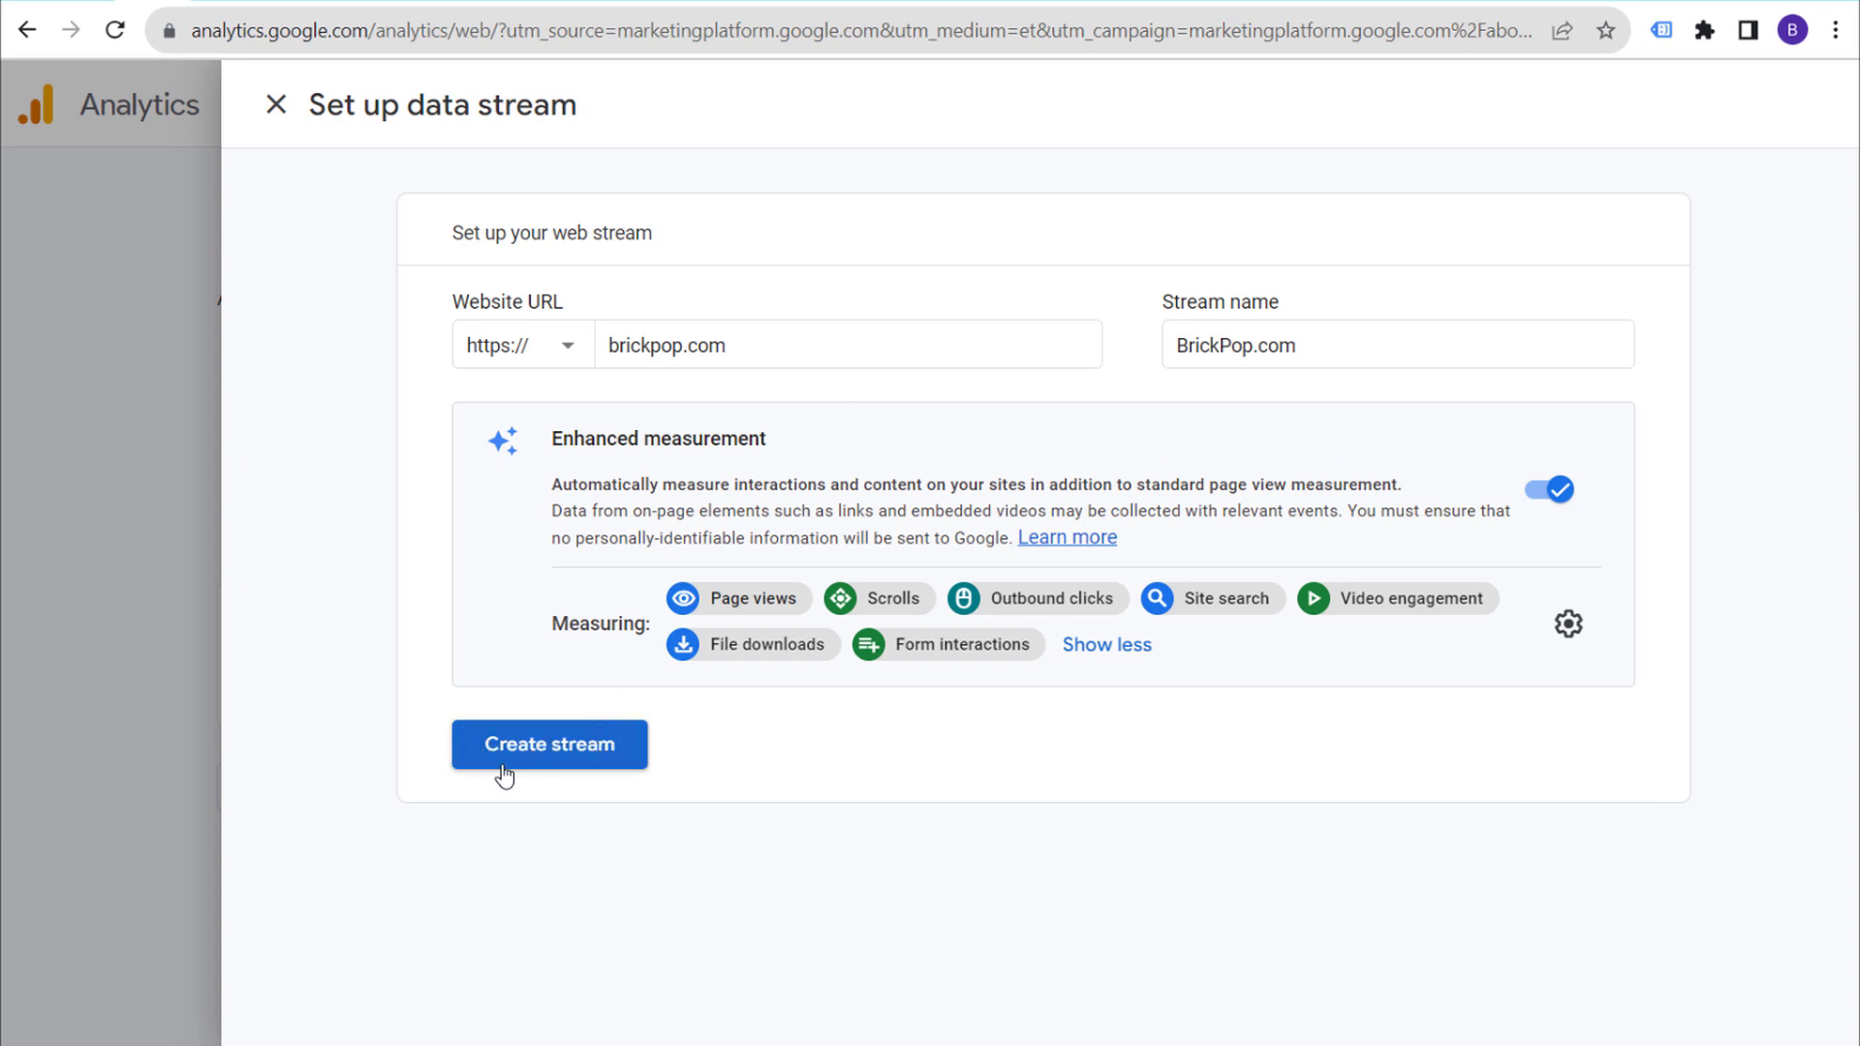
click(556, 770)
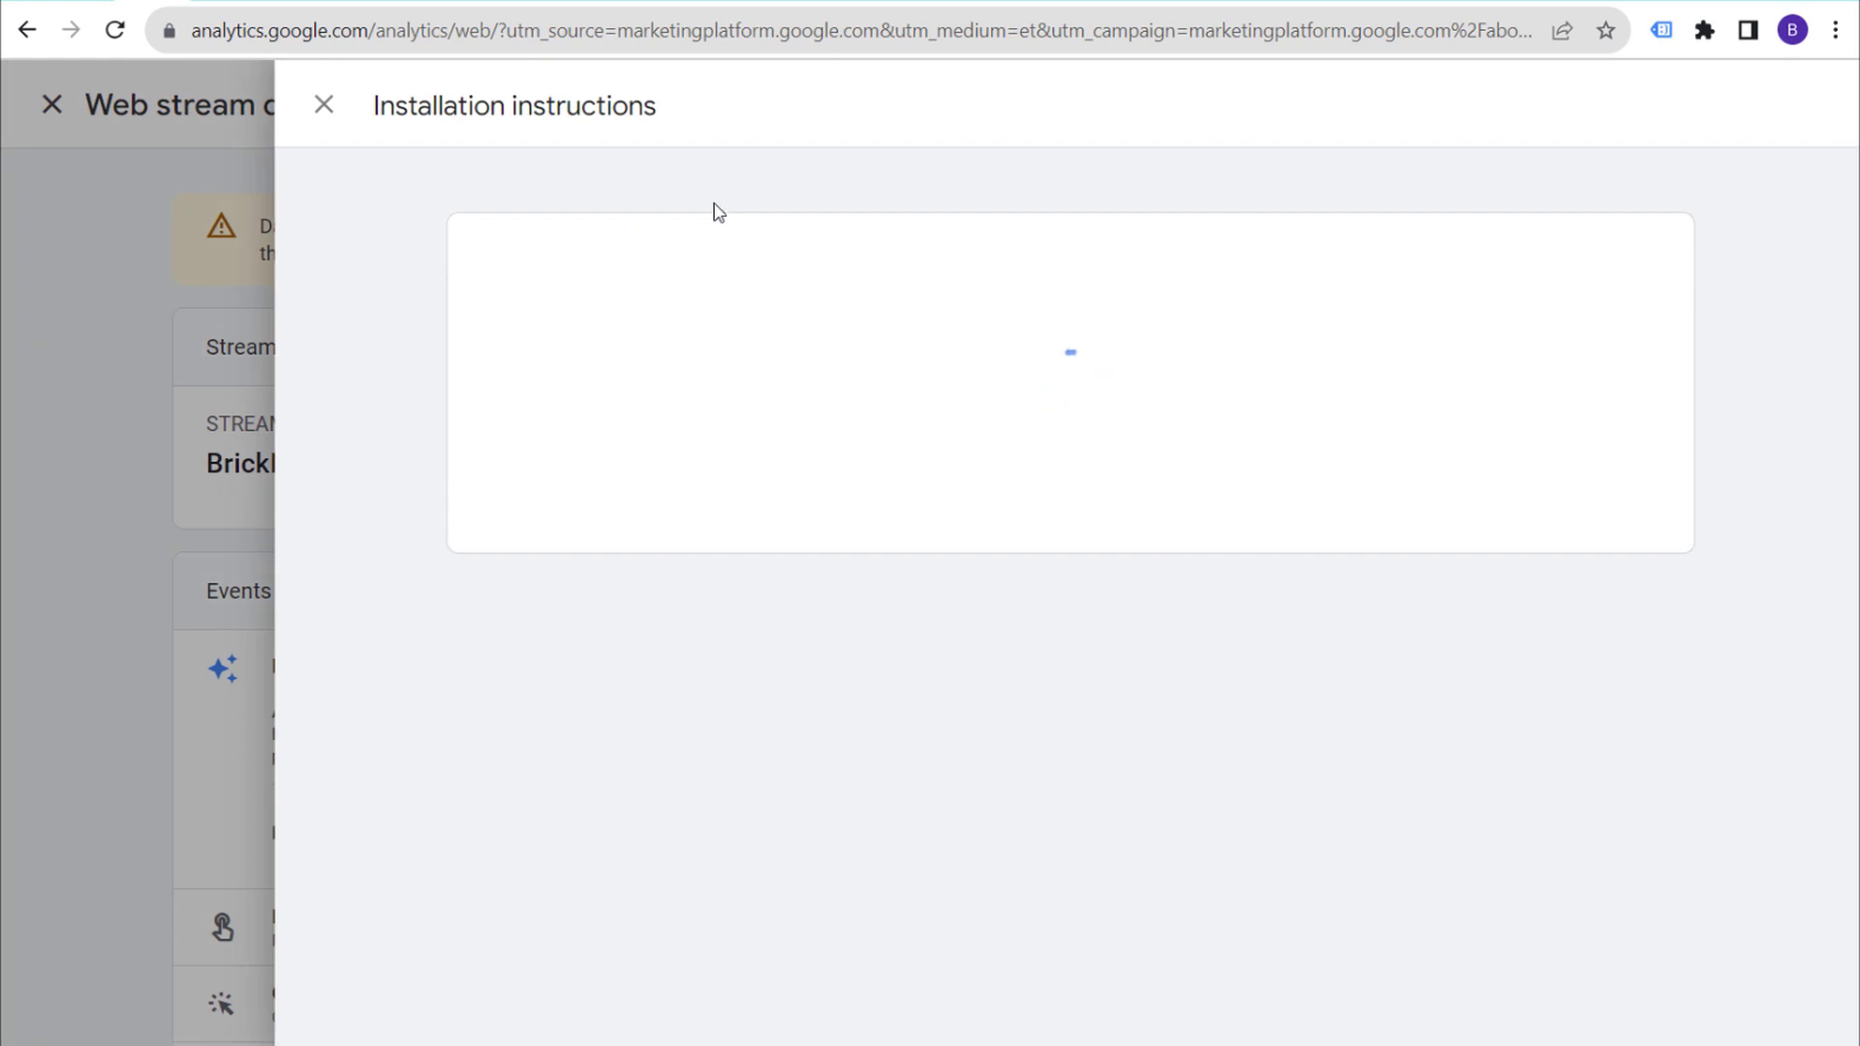
Step: Close the installation and stream detail panels, then continue through to the property Home page
click(323, 106)
click(274, 112)
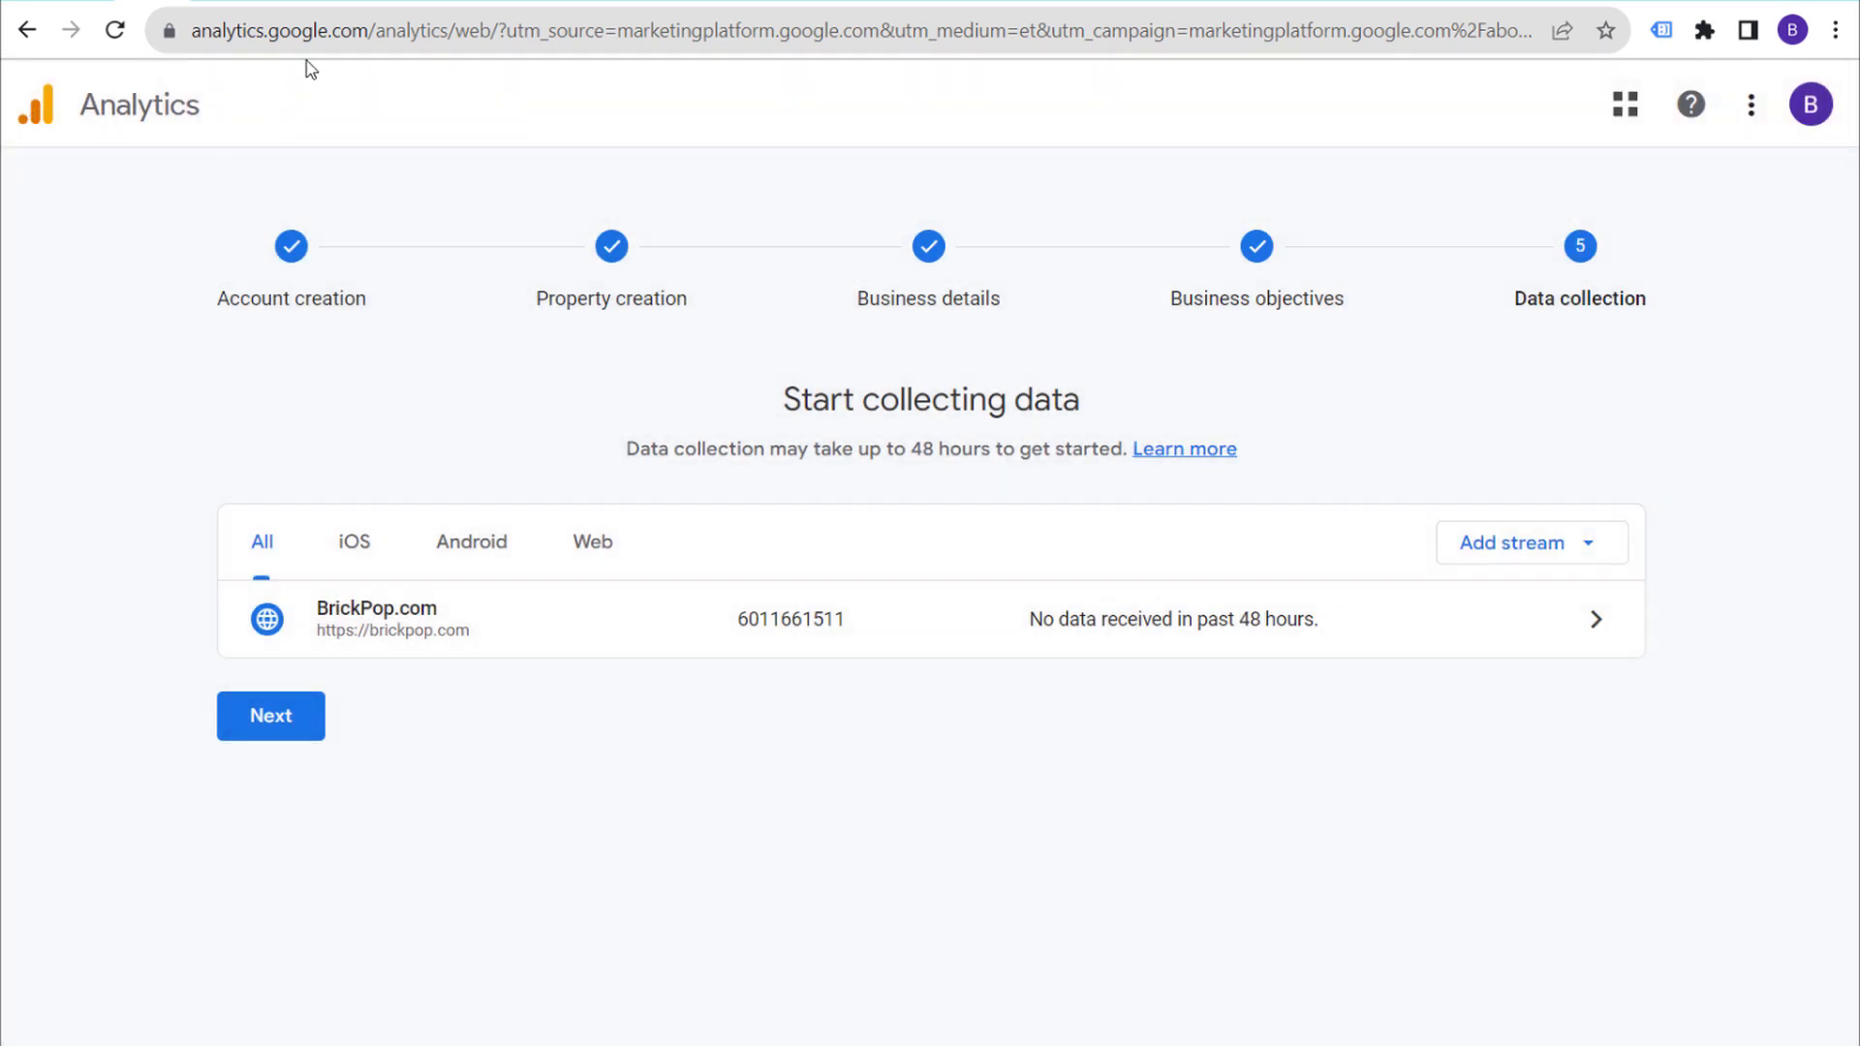
click(320, 38)
text(google.com/analytics/)
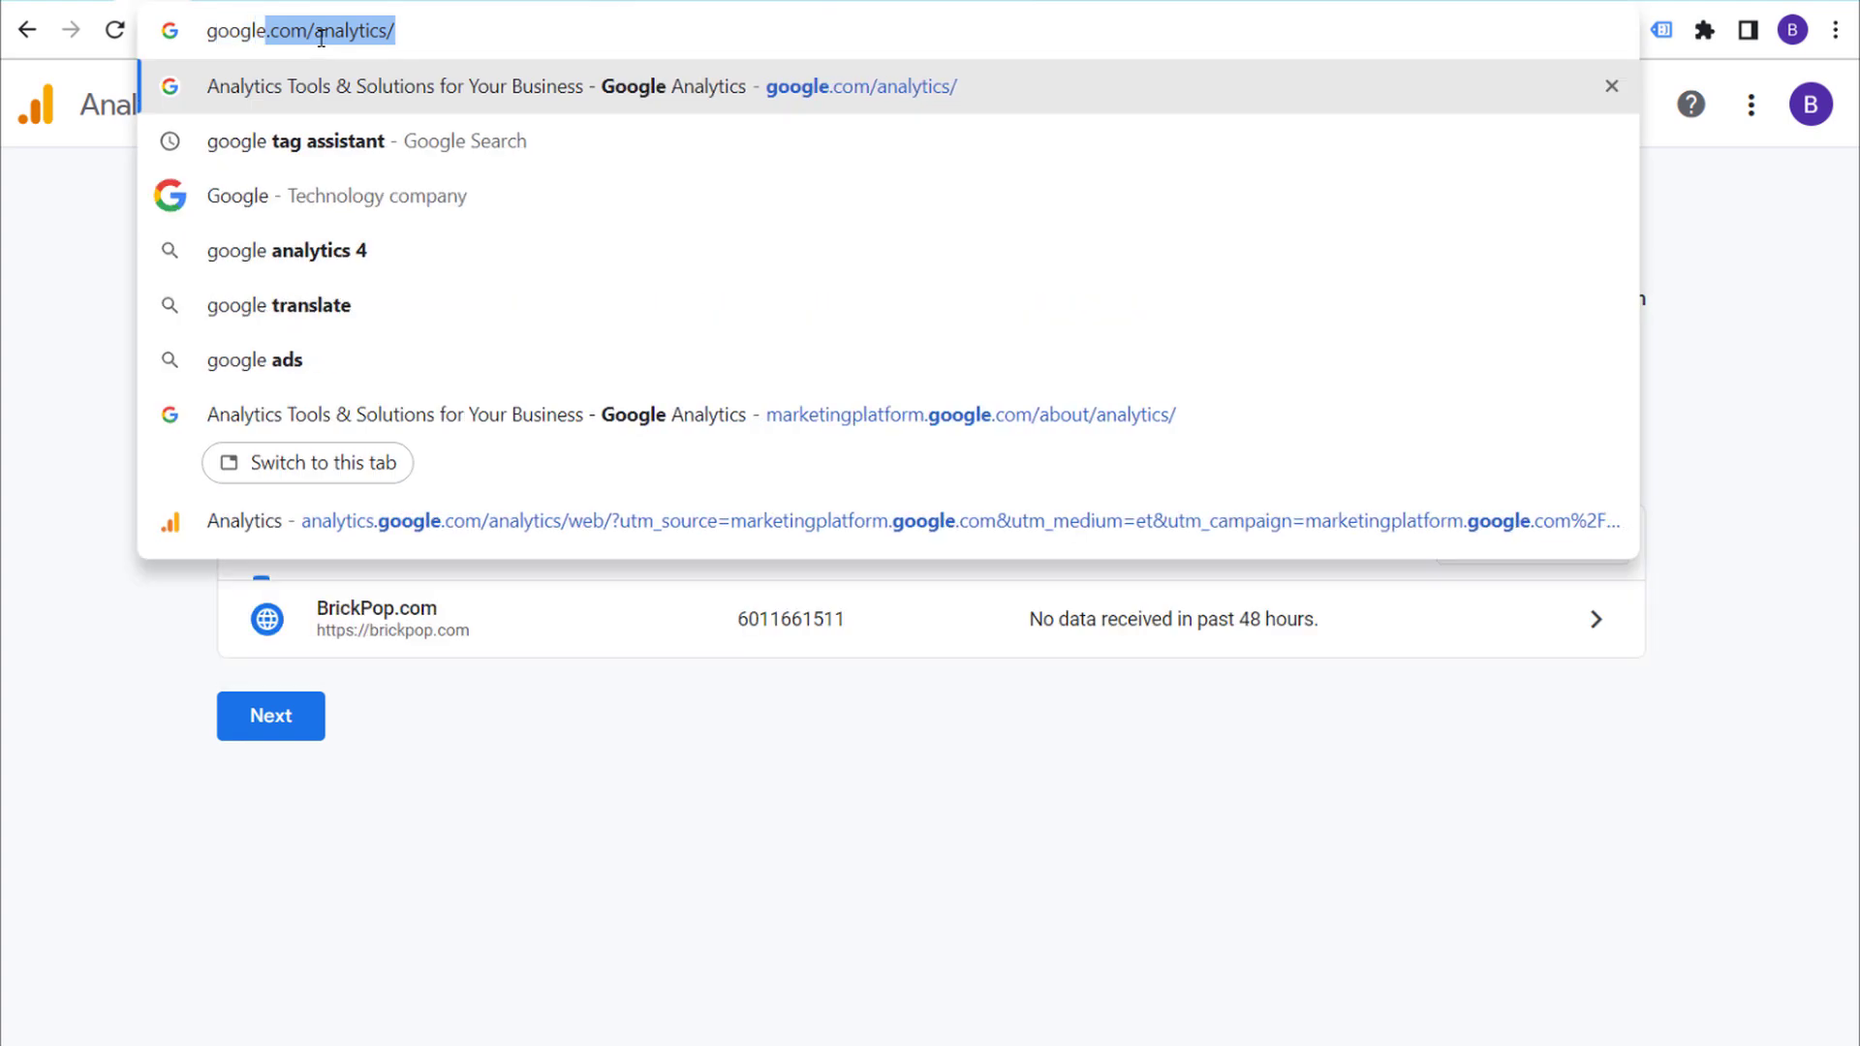
click(308, 726)
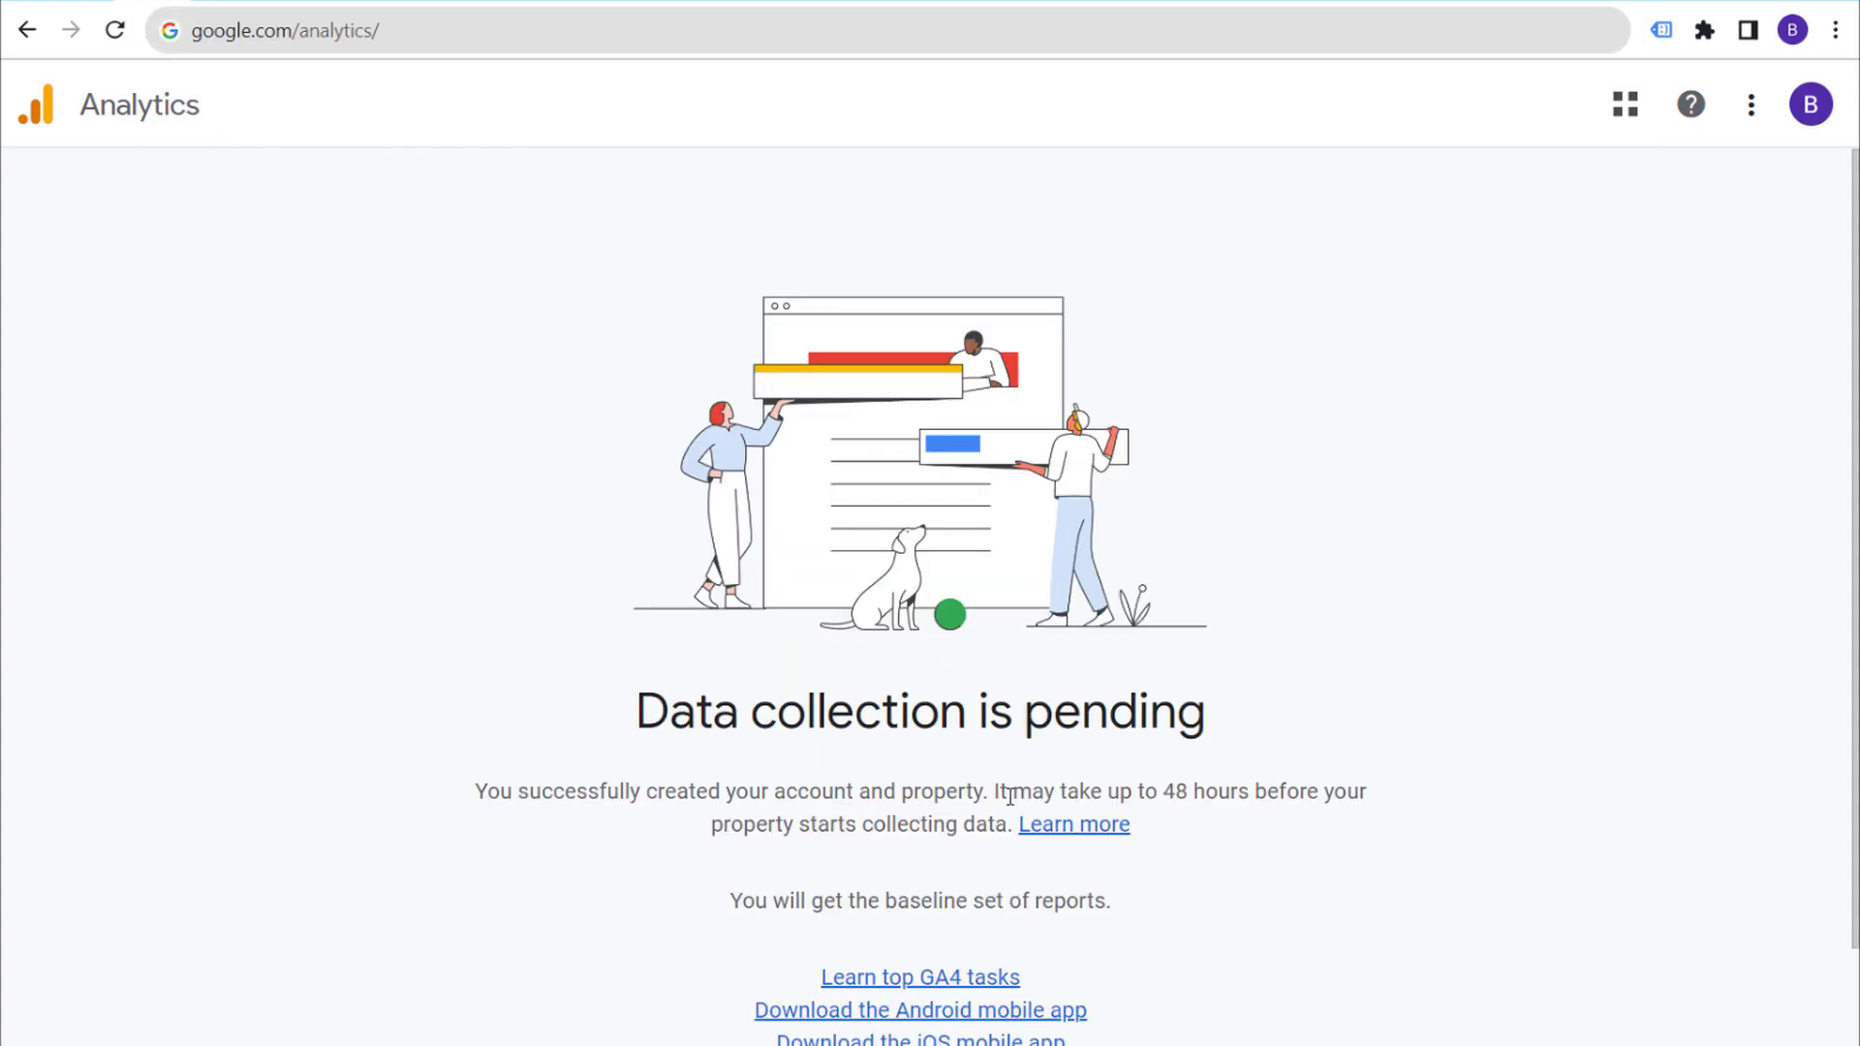
scroll(976, 759, down, 2)
click(918, 1021)
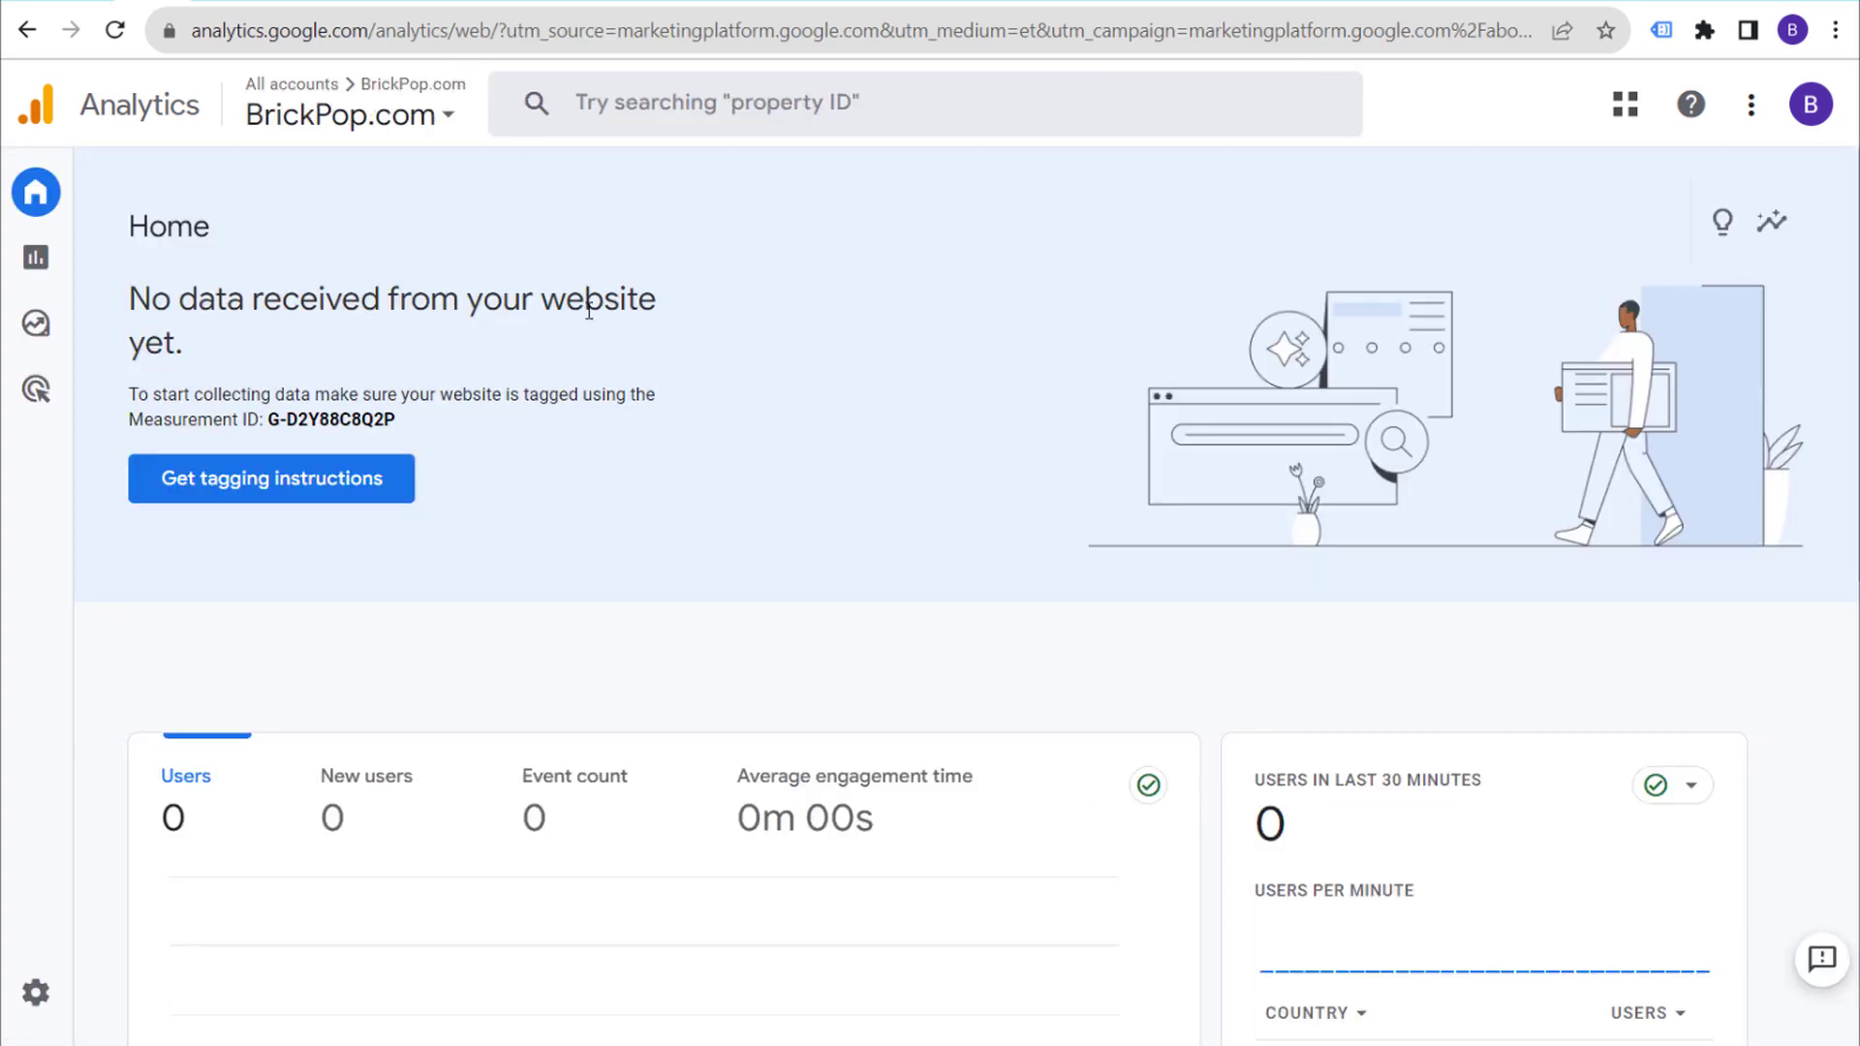
click(304, 113)
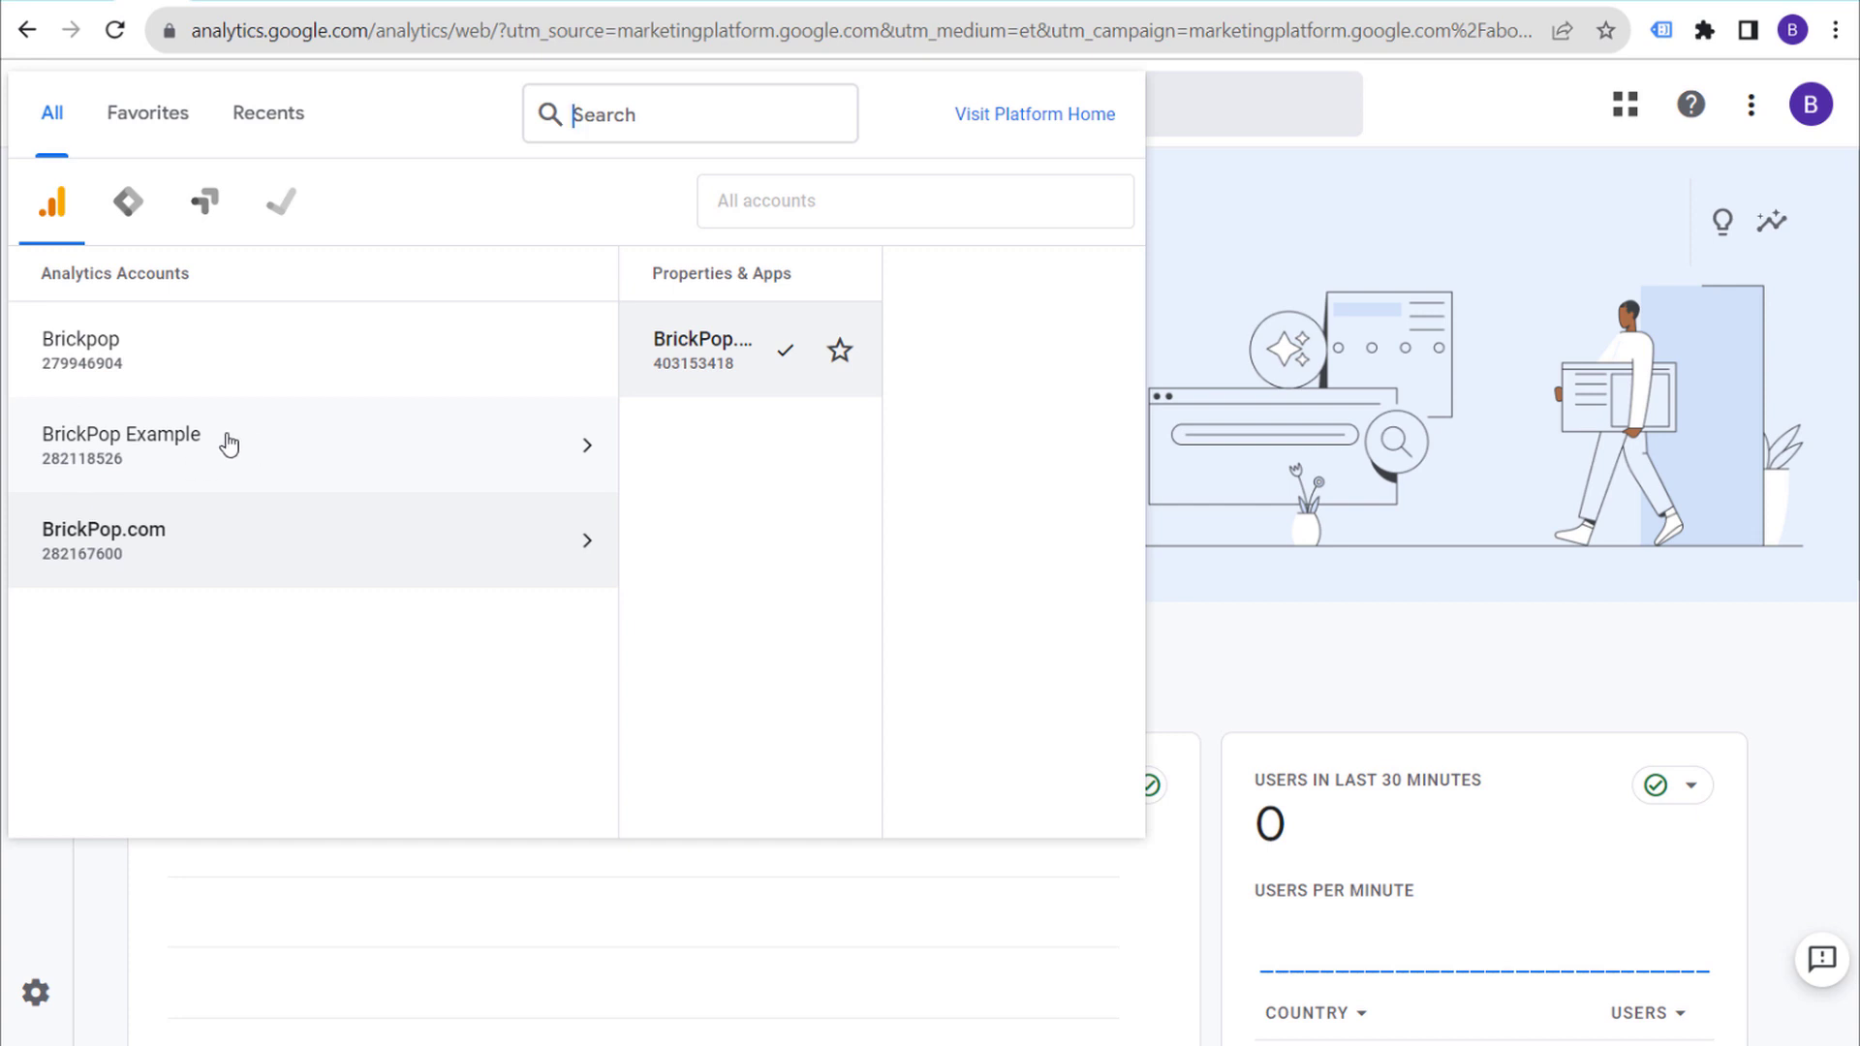
click(276, 364)
click(291, 559)
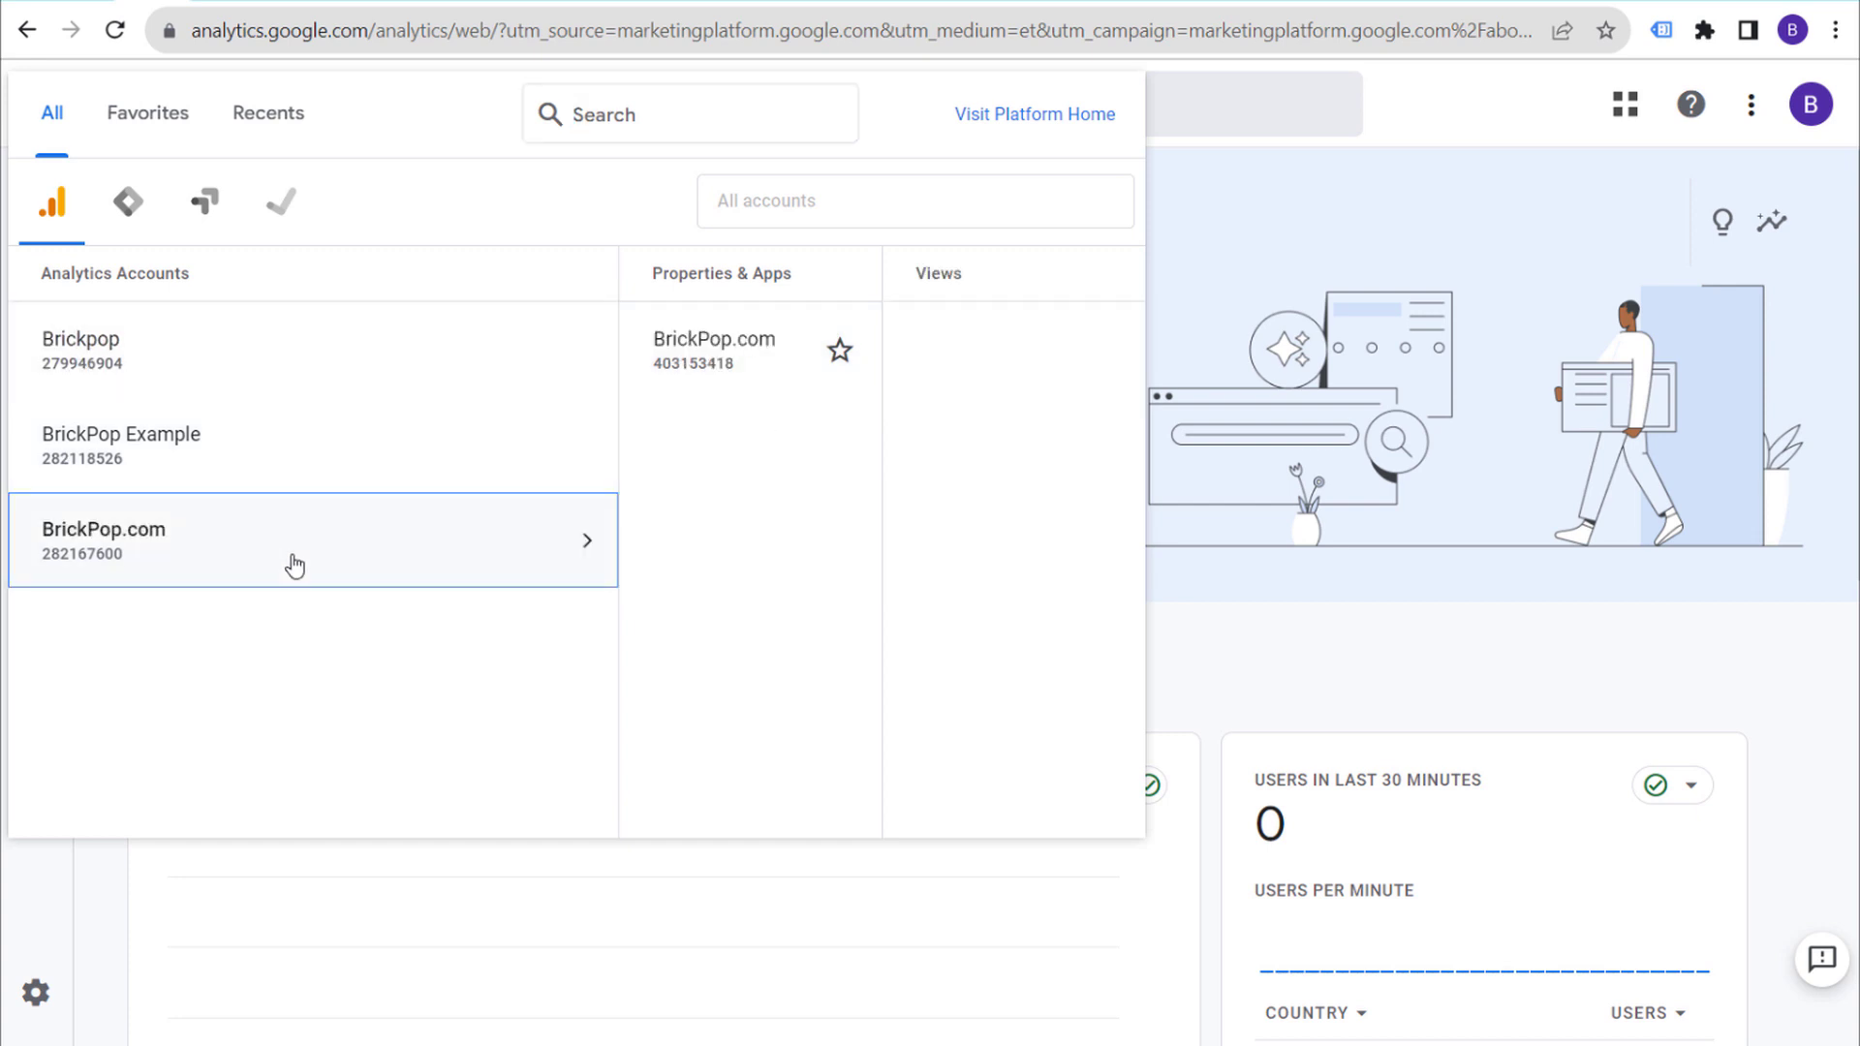
click(225, 372)
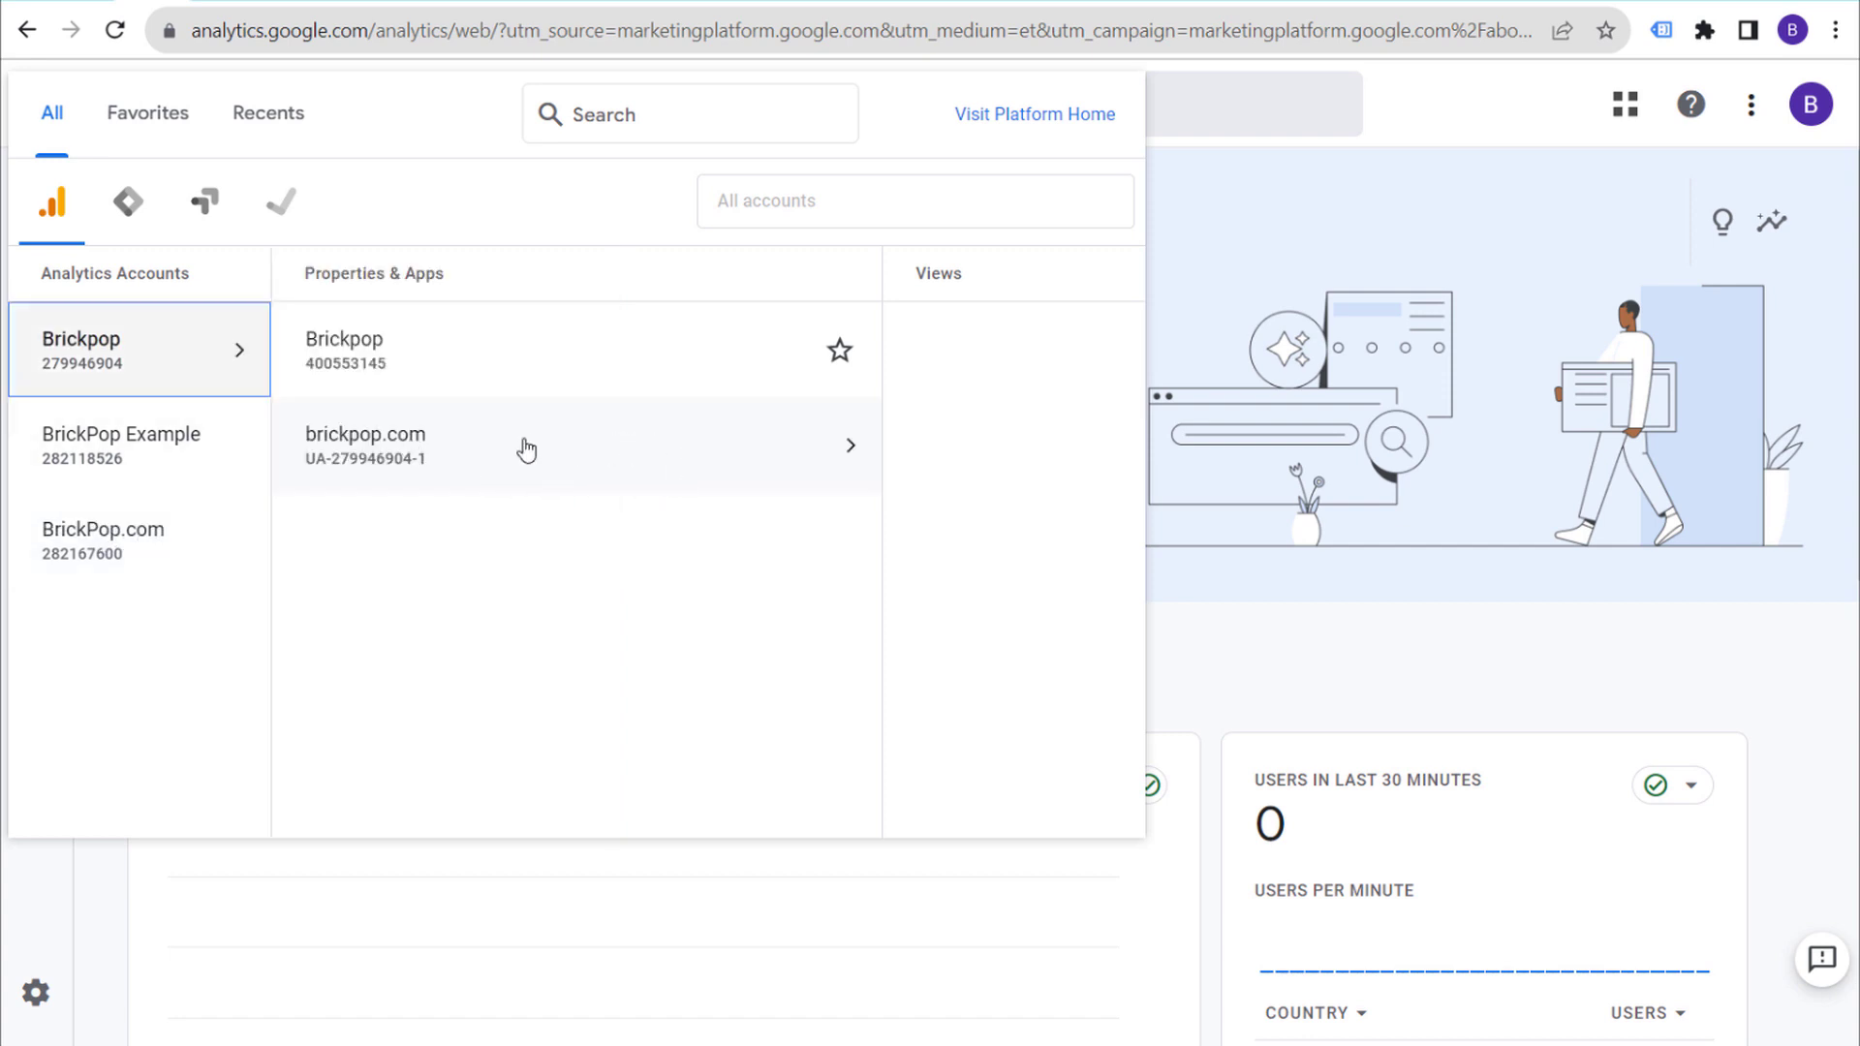
click(309, 572)
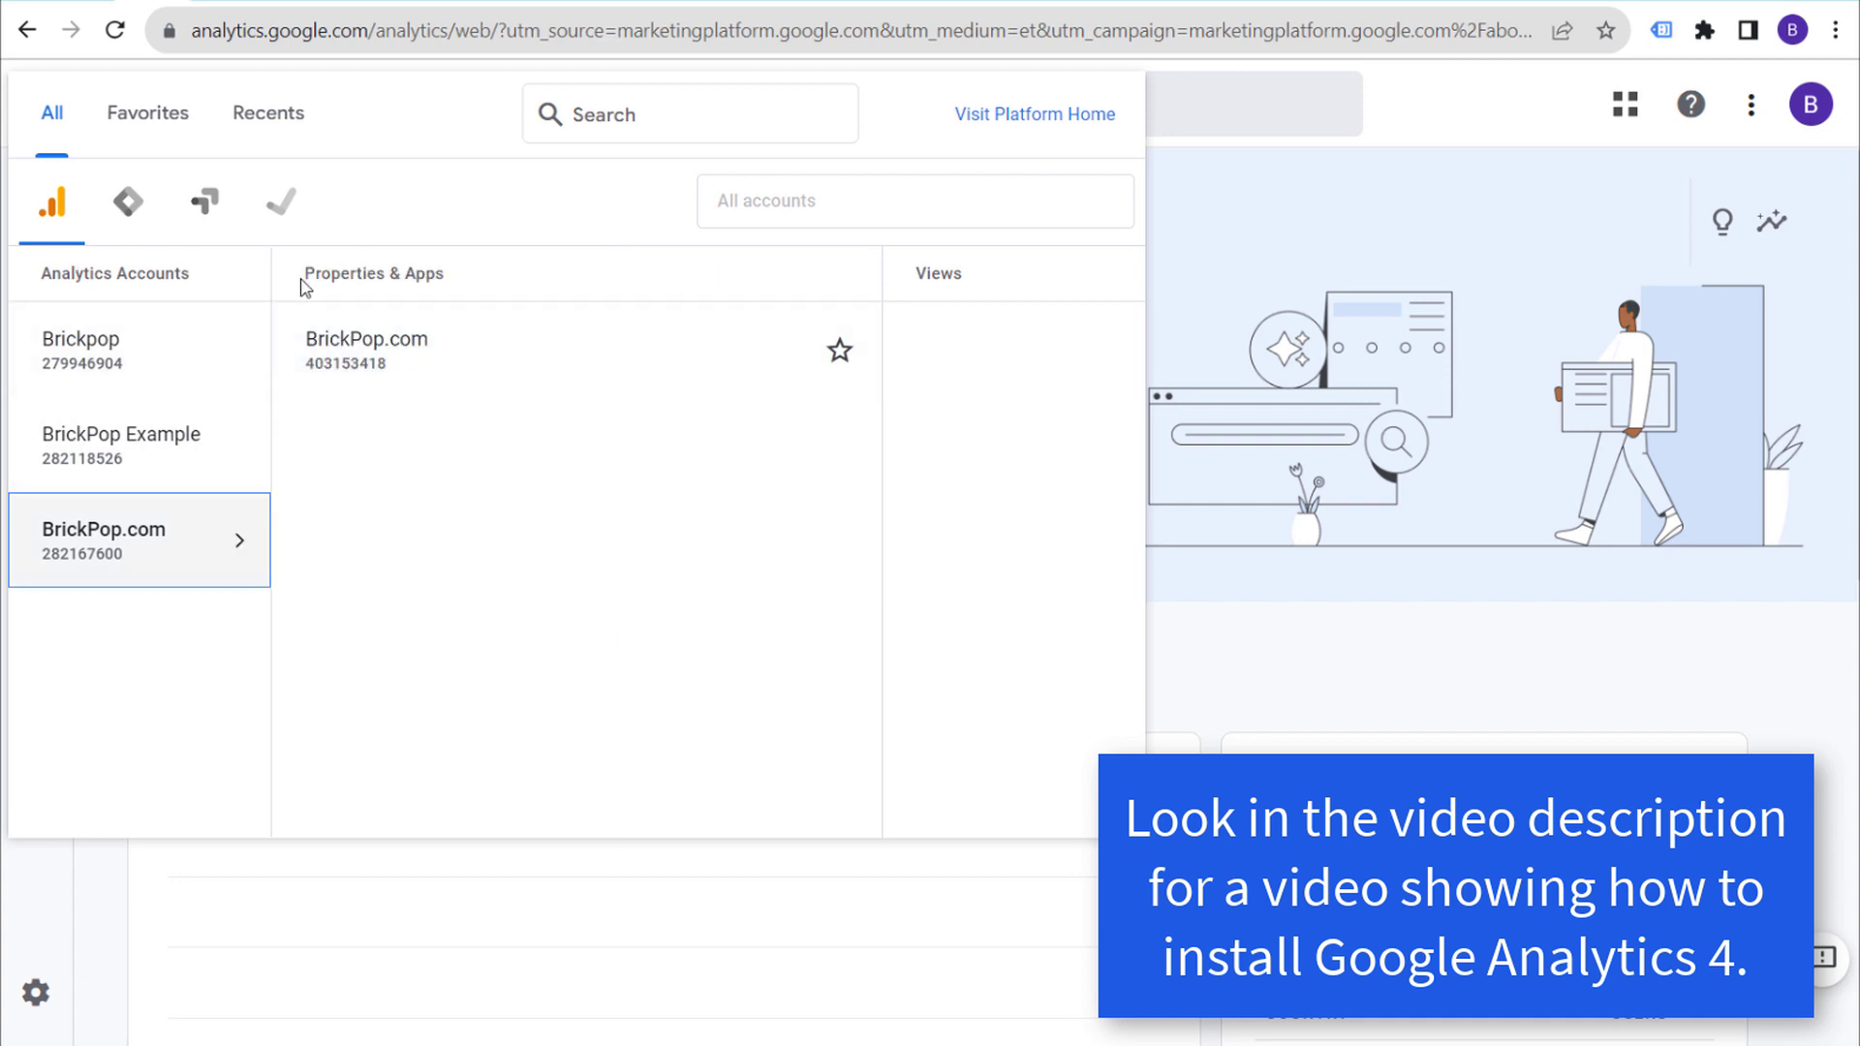
click(424, 356)
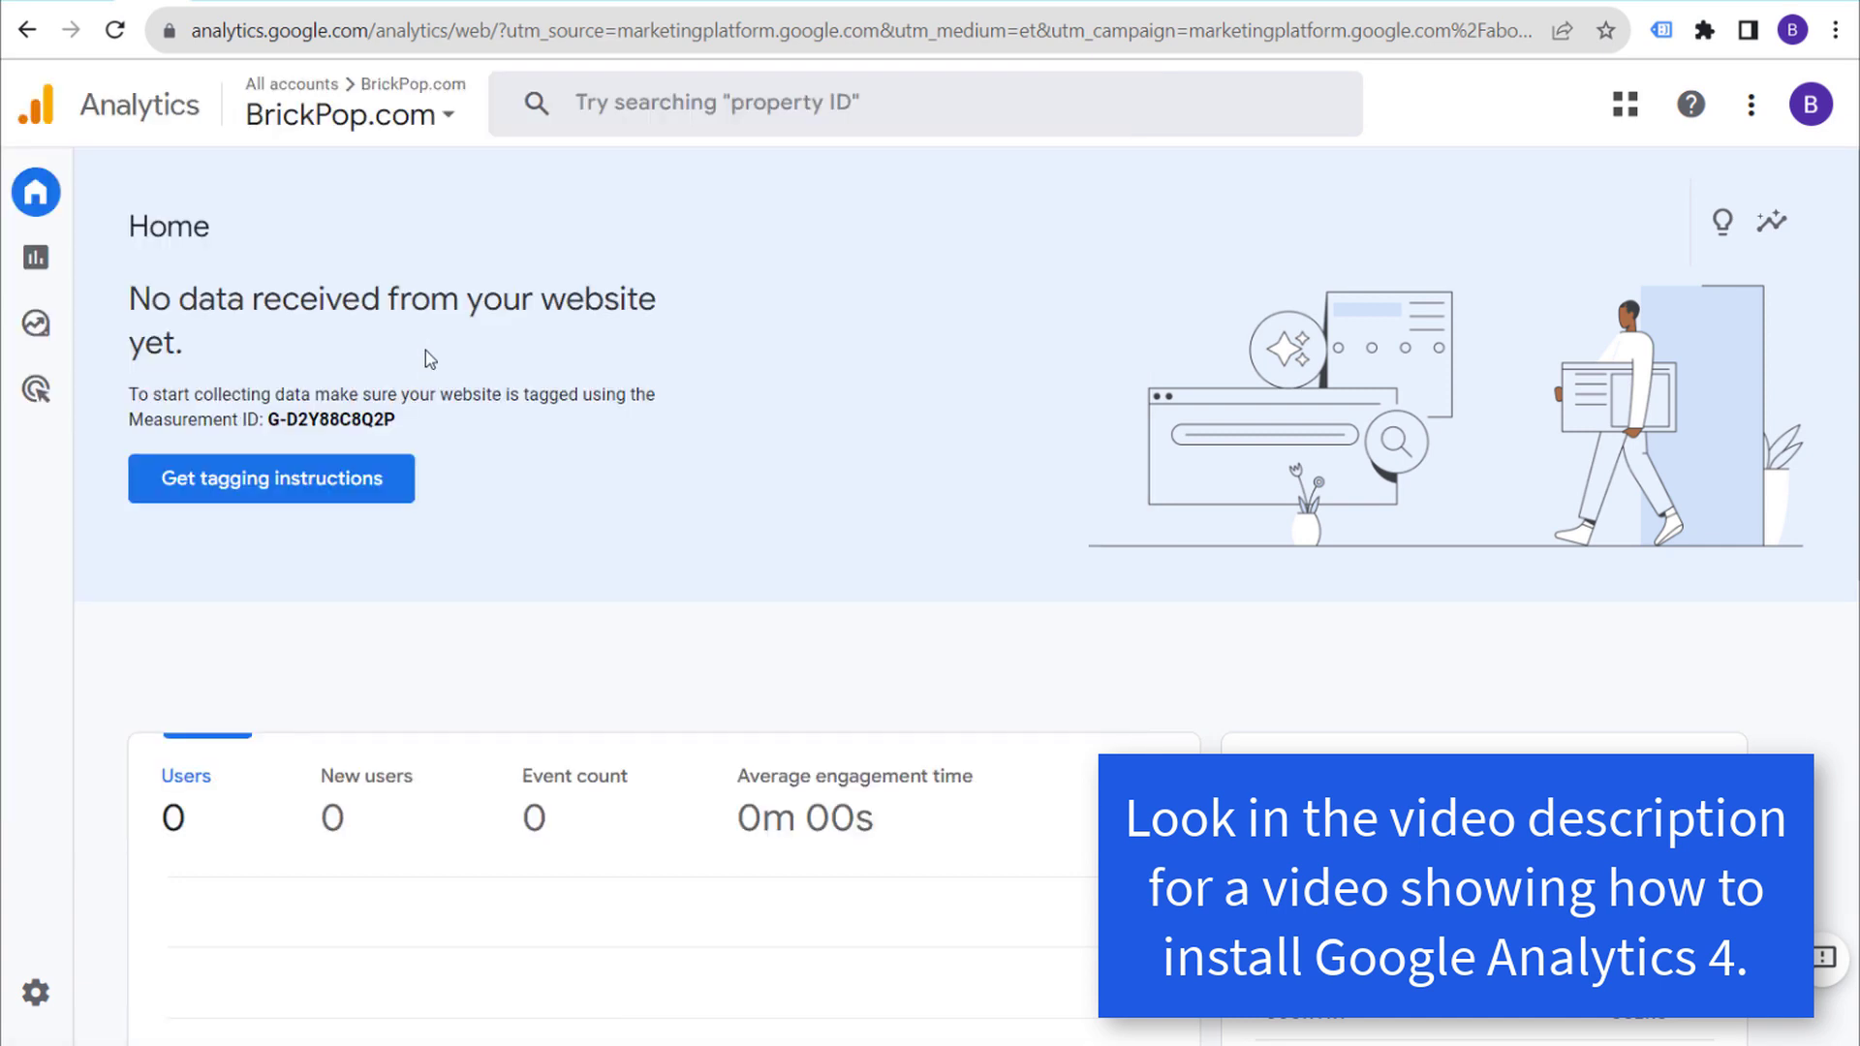